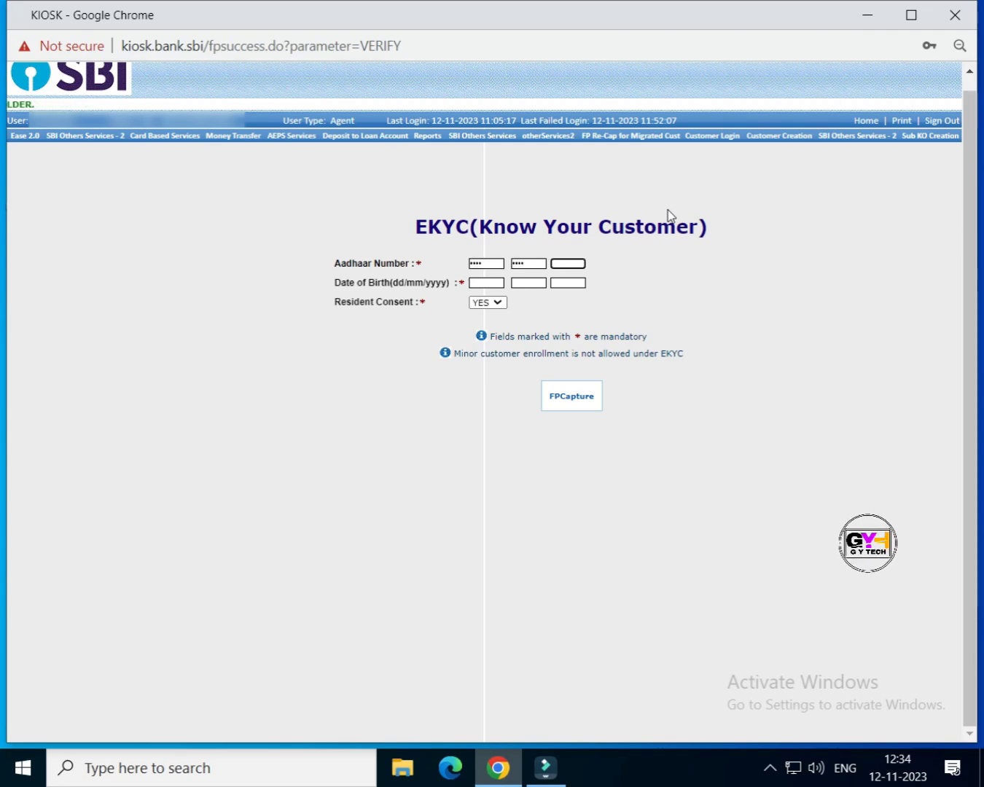
# Step: Enter the customer's Aadhaar number and date of birth for eKYC and start fingerprint capture
pyautogui.write('••••')
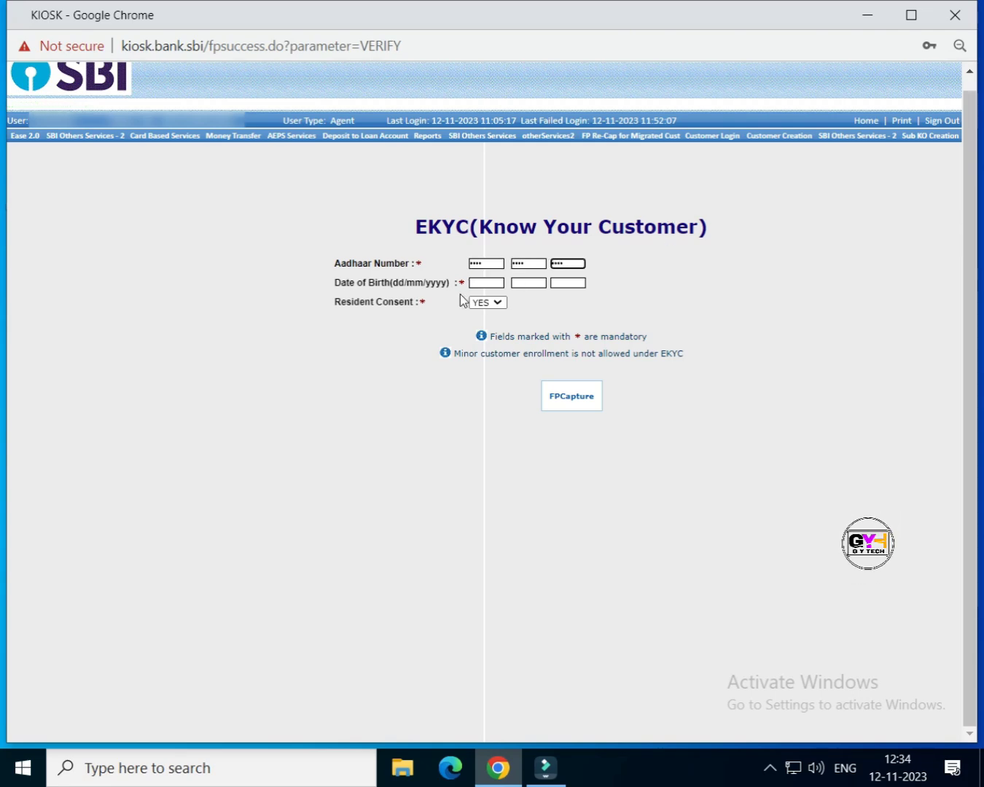
pyautogui.click(478, 281)
pyautogui.write('0101200')
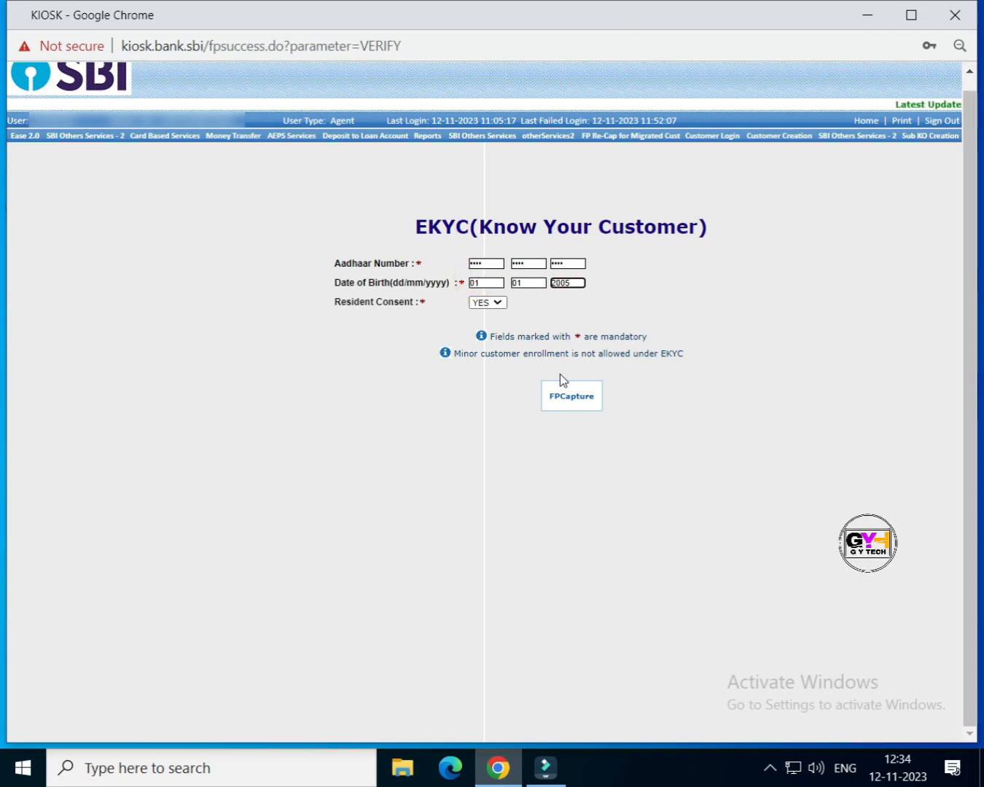
pyautogui.click(570, 407)
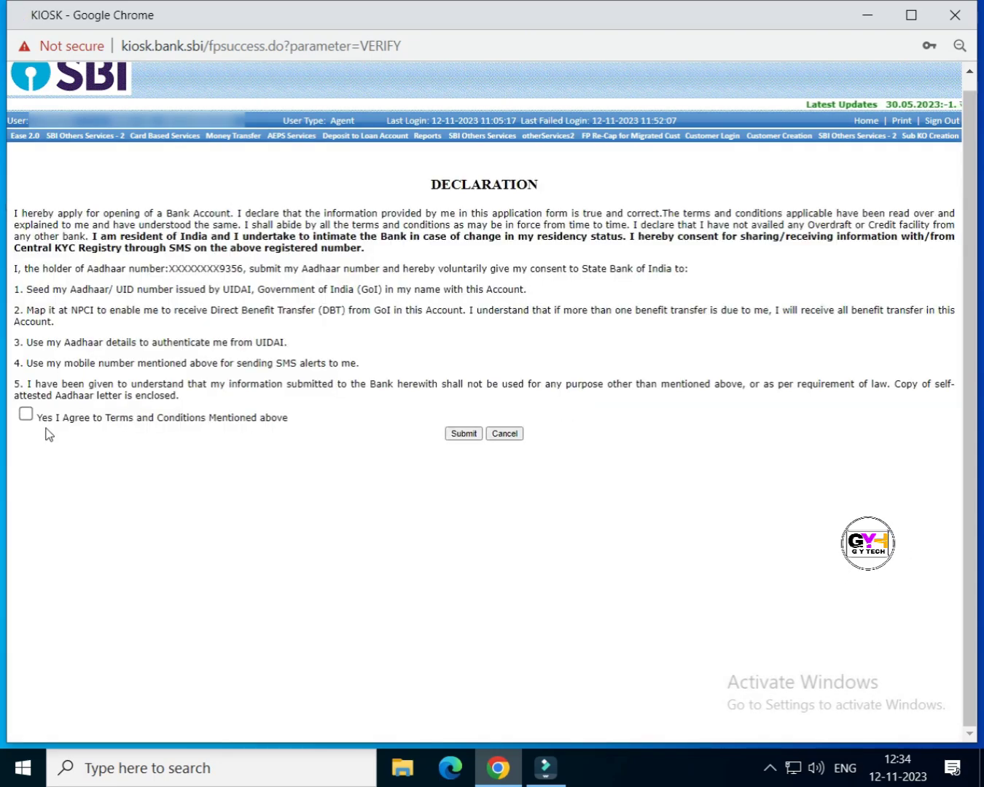
# Step: Agree to the declaration terms, submit it, and dismiss the RD Services notice
pyautogui.click(26, 415)
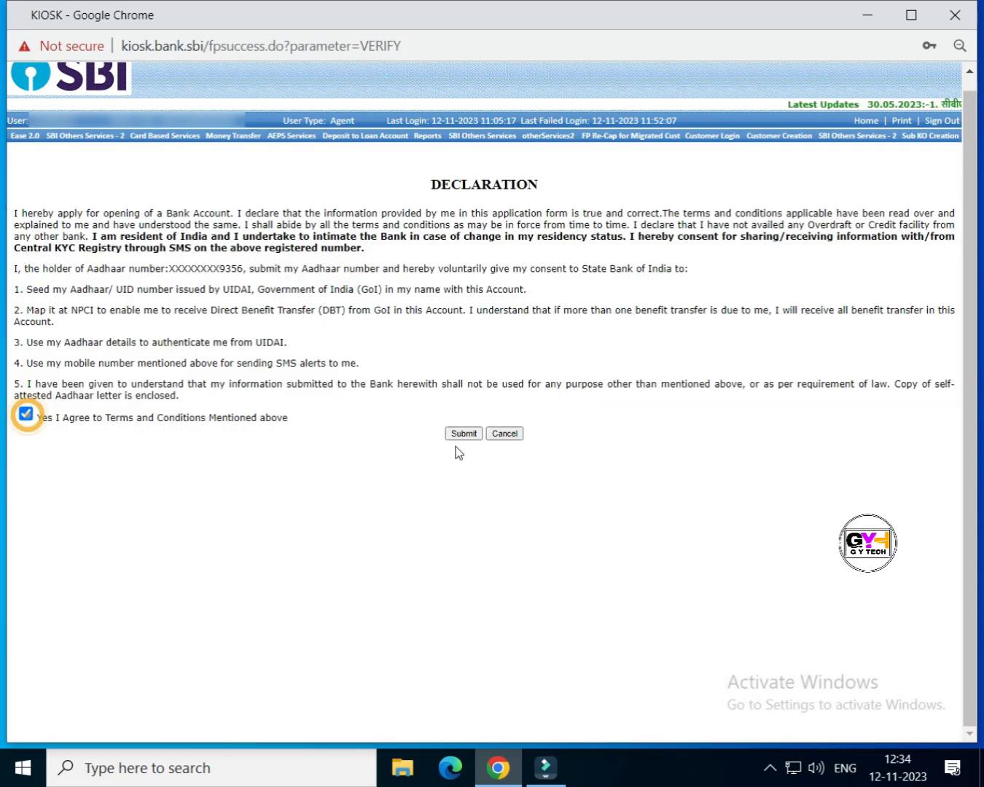
pyautogui.click(463, 433)
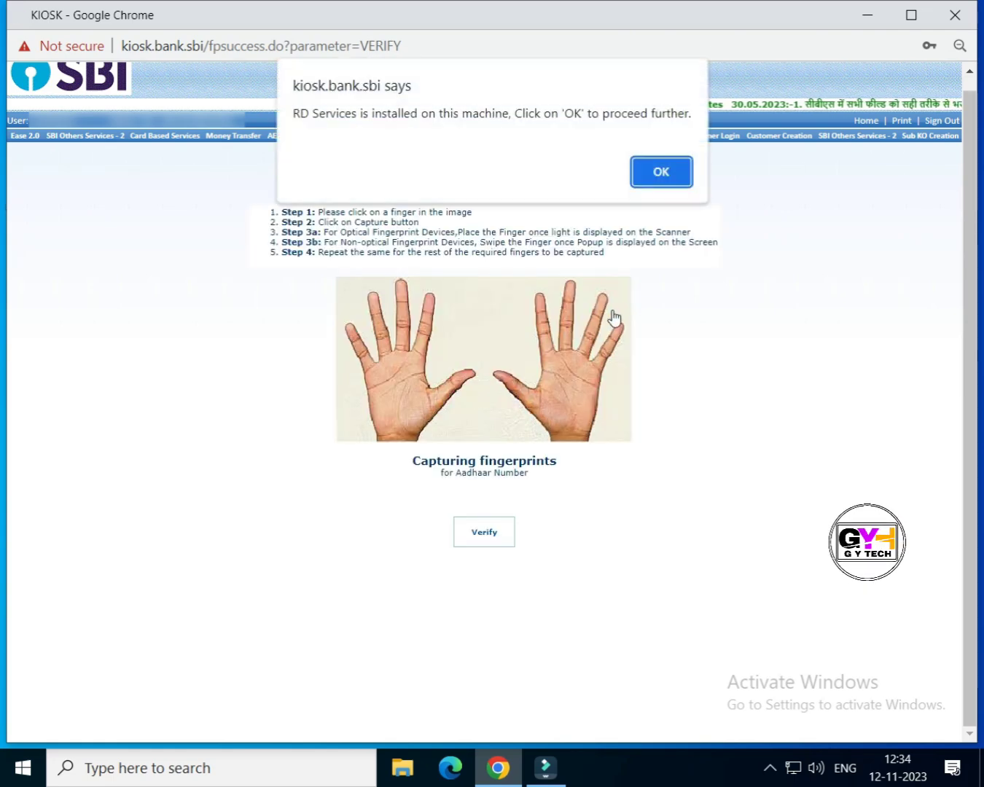
pyautogui.click(659, 172)
# Step: Verify the customer's right thumb fingerprint and send the eKYC certificate to print
pyautogui.click(503, 379)
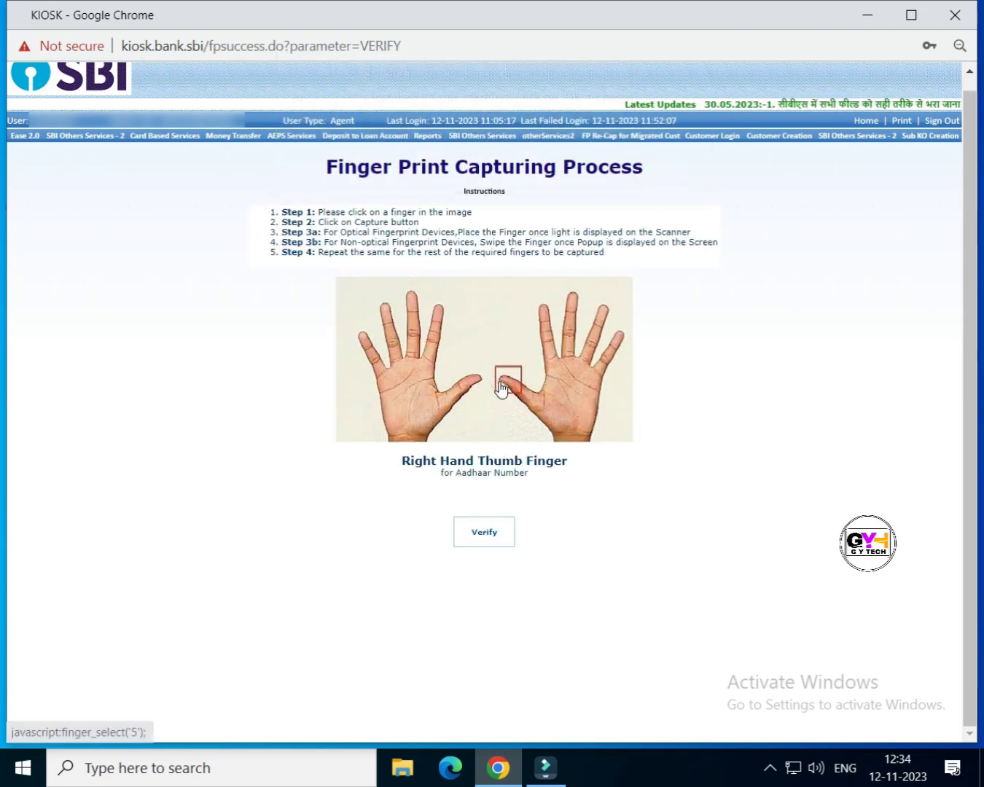
pyautogui.click(500, 536)
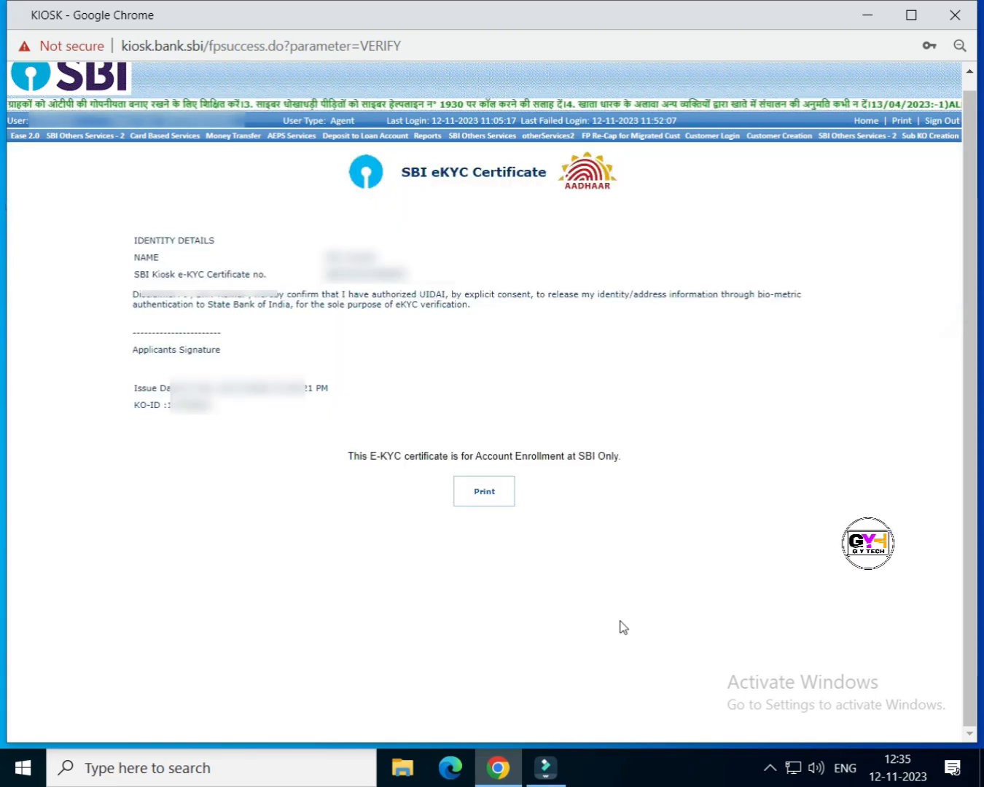
pyautogui.click(496, 501)
# Step: Save the eKYC certificate as a PDF named KIOSK using the Save as PDF destination
pyautogui.click(573, 164)
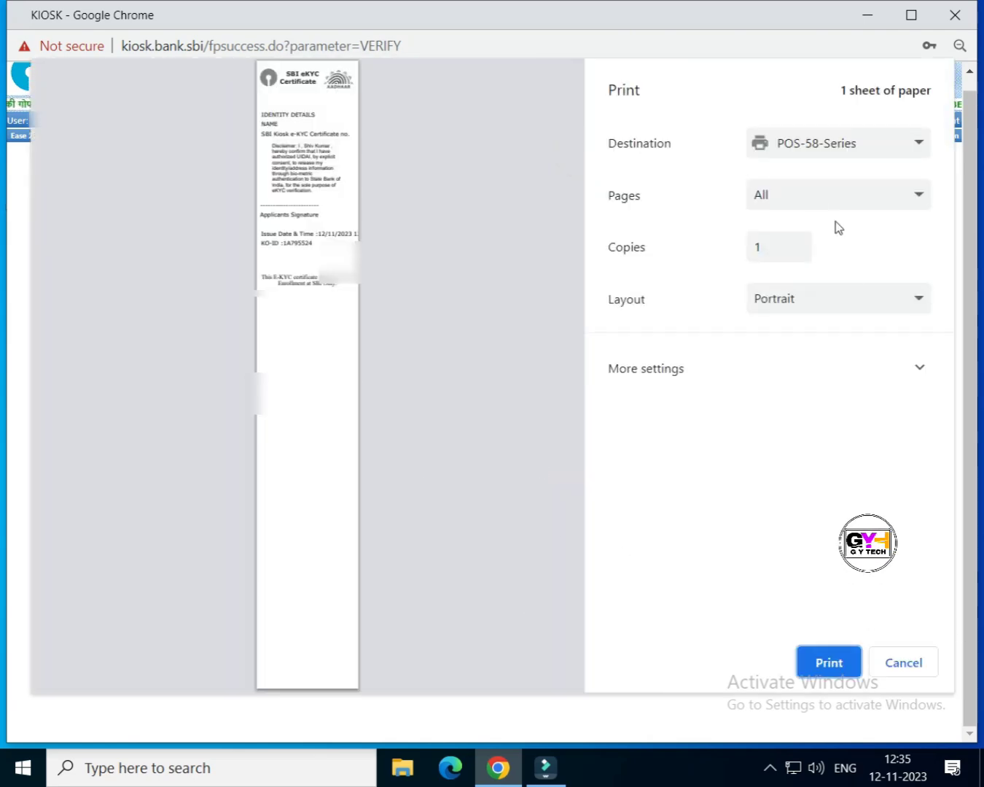
pyautogui.click(797, 145)
pyautogui.click(806, 203)
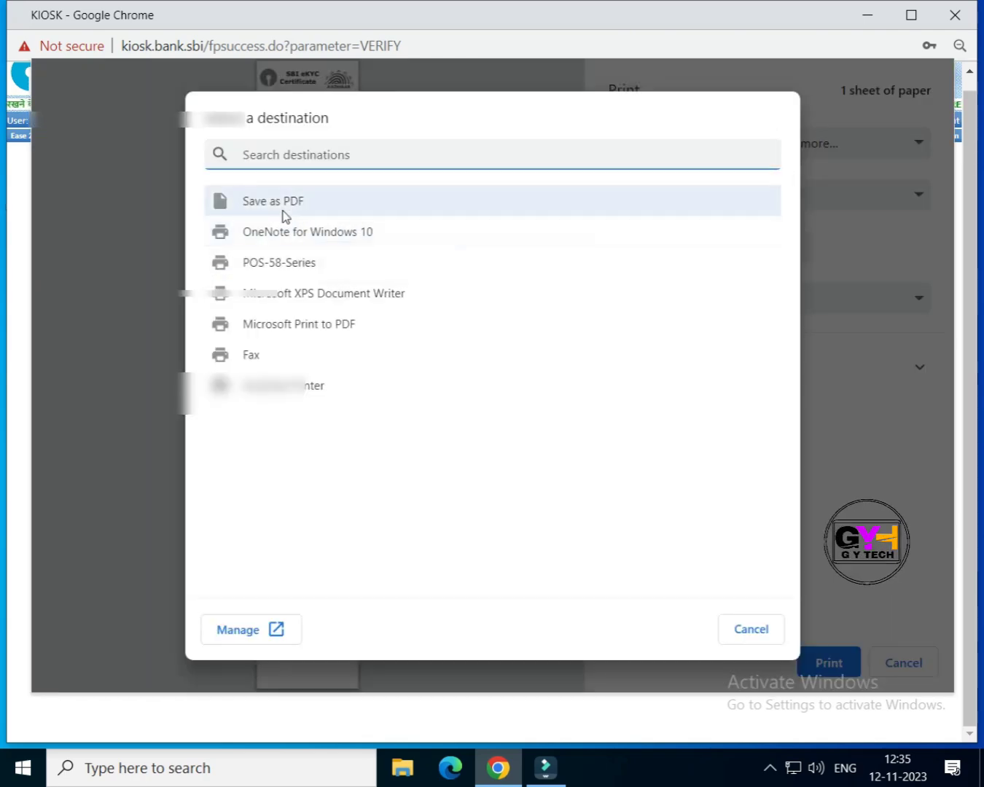
pyautogui.click(281, 204)
pyautogui.click(832, 662)
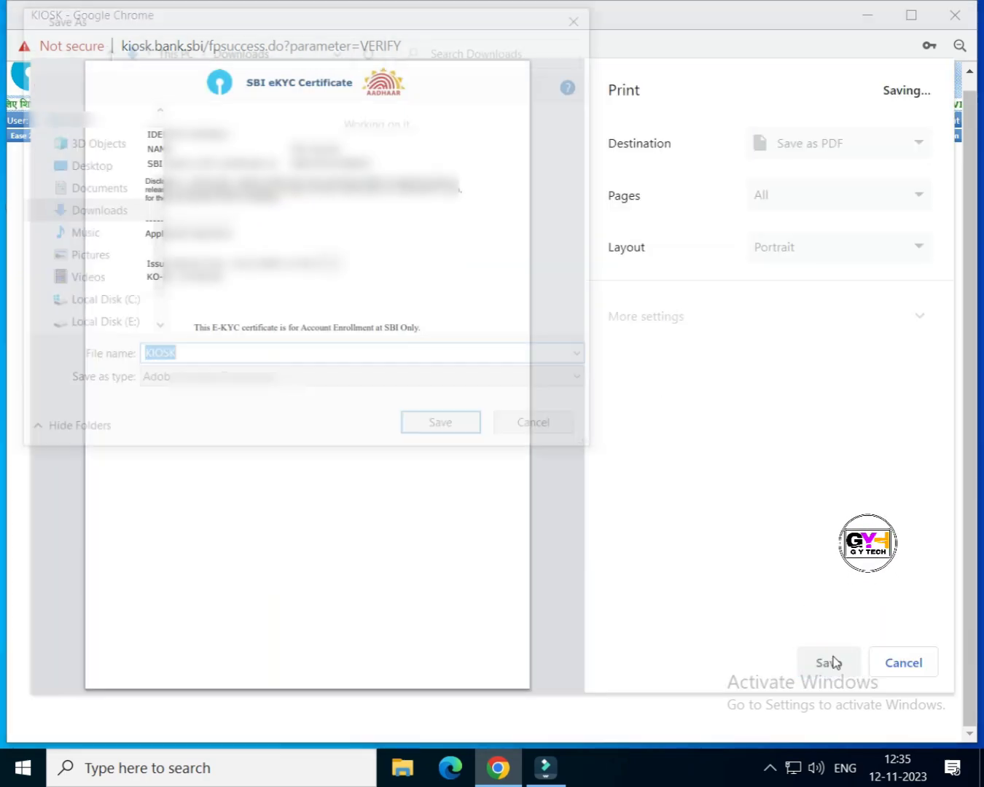
pyautogui.click(446, 431)
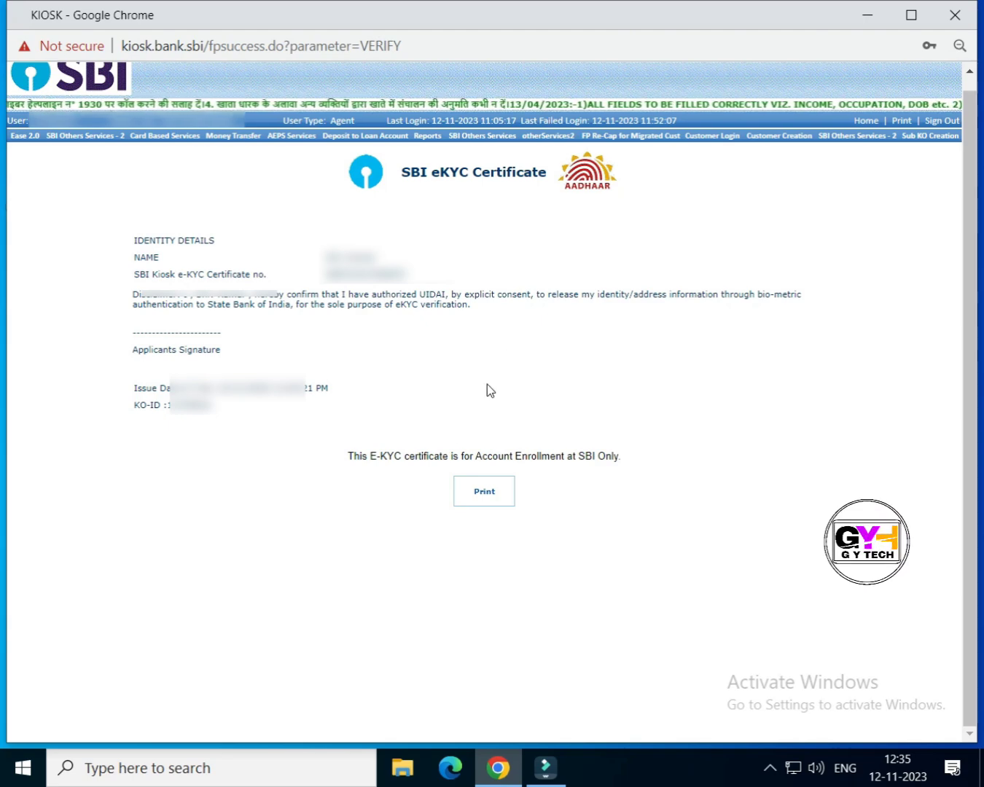
# Step: Open Instant Account Generation for EKYC and enter the account reference number
pyautogui.moveTo(478, 135)
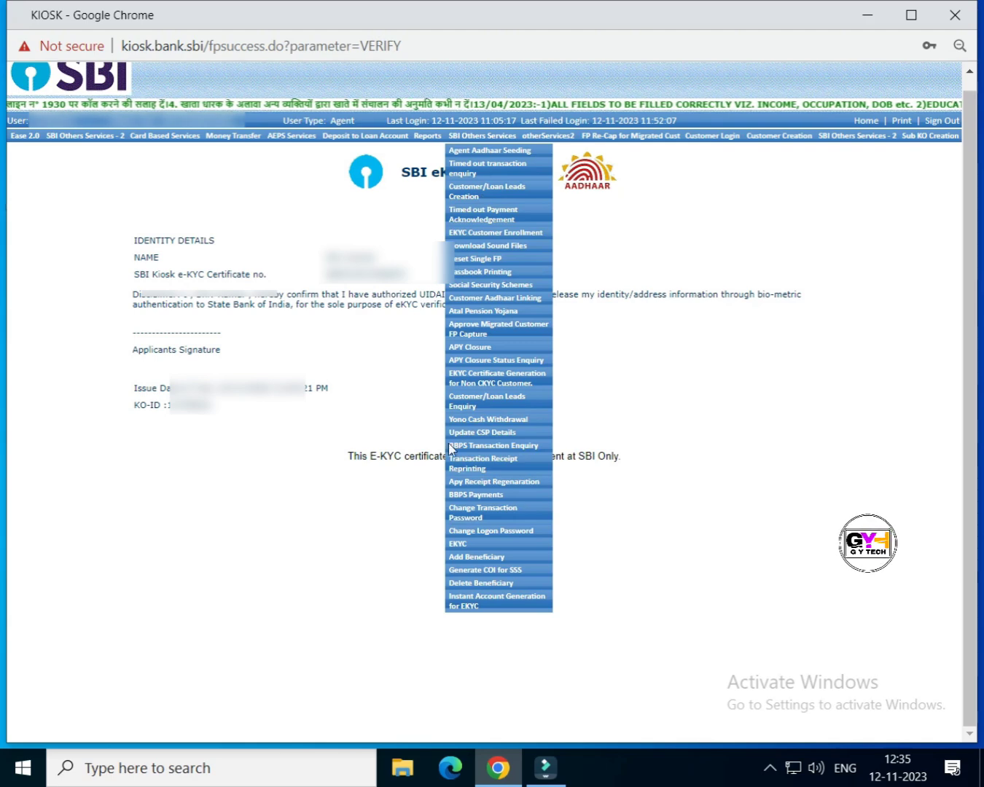
pyautogui.click(477, 603)
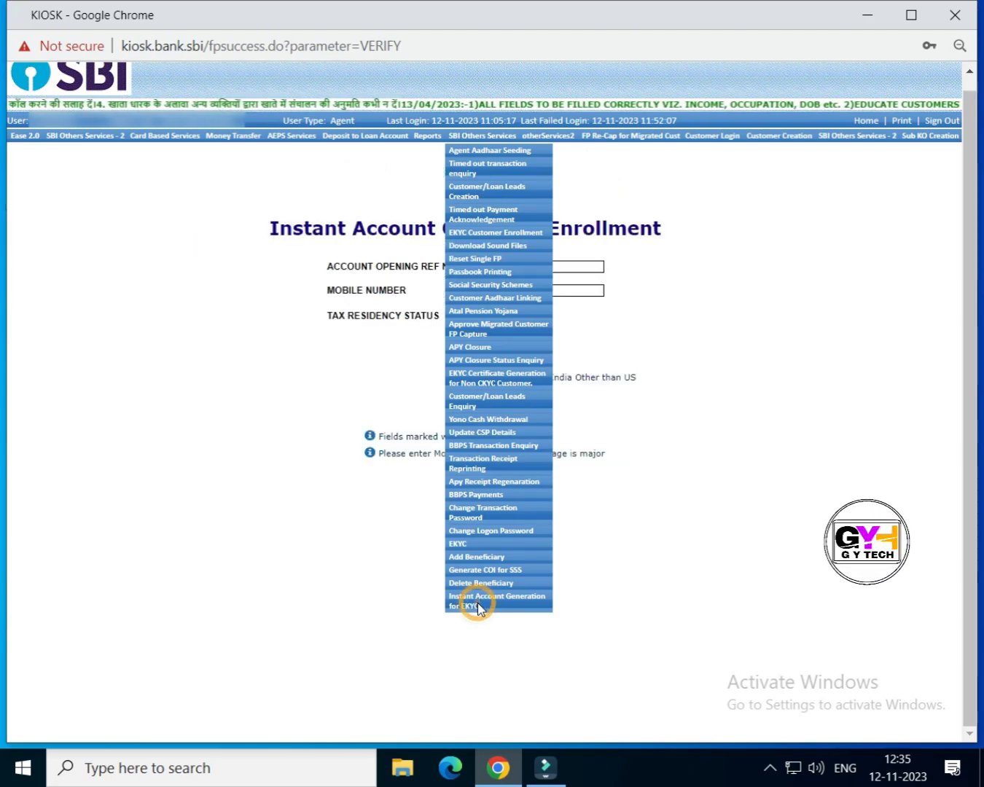
pyautogui.click(581, 264)
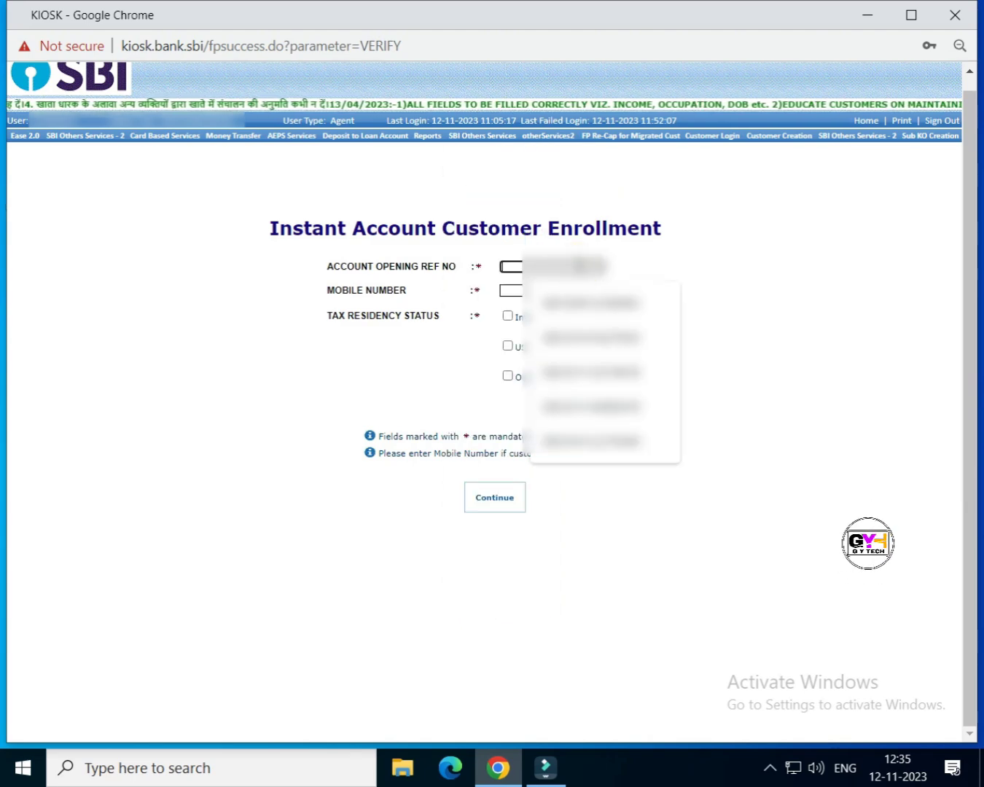
pyautogui.write('SBI')
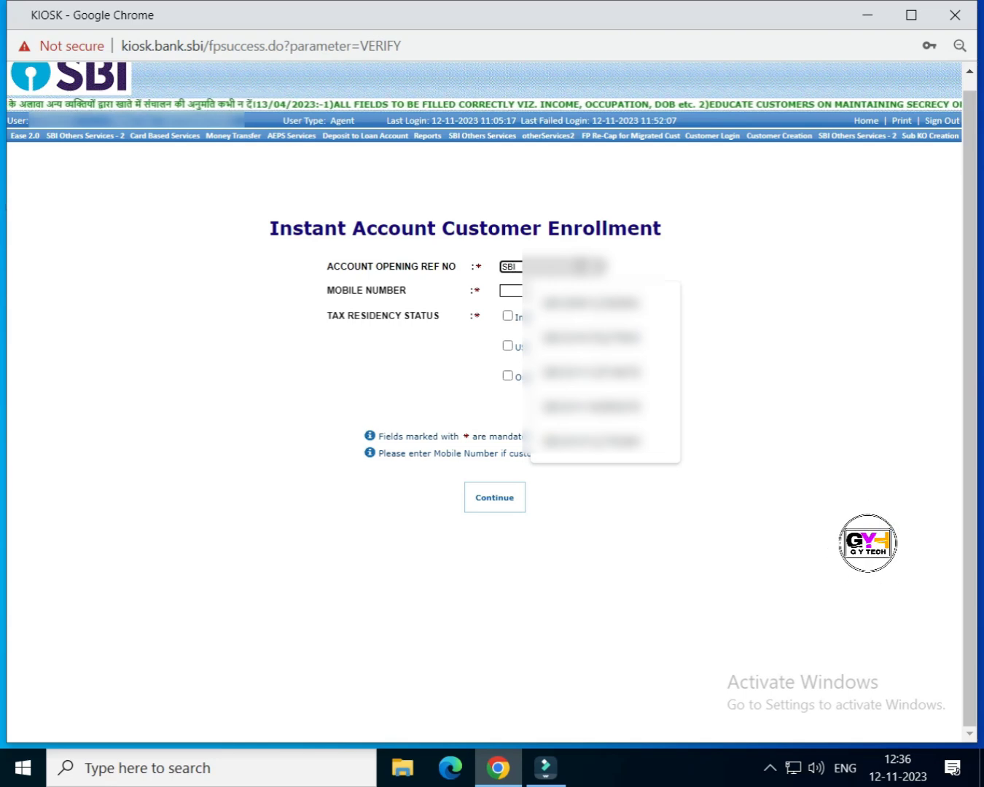
pyautogui.write('3')
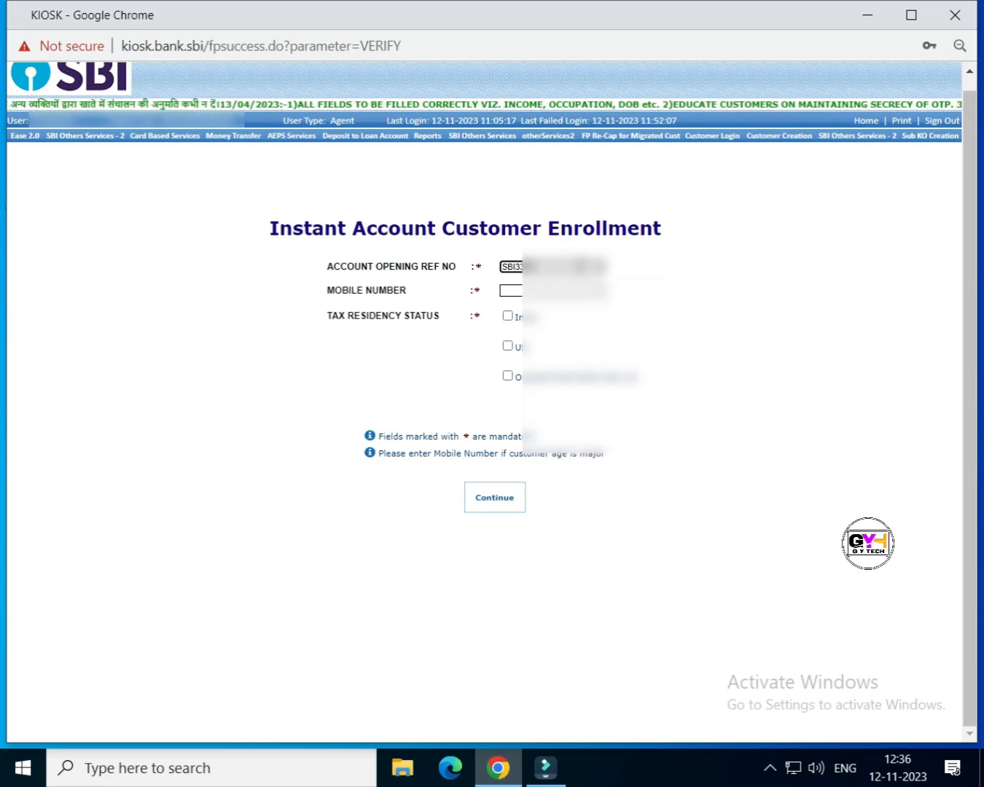
pyautogui.write('3••••••••')
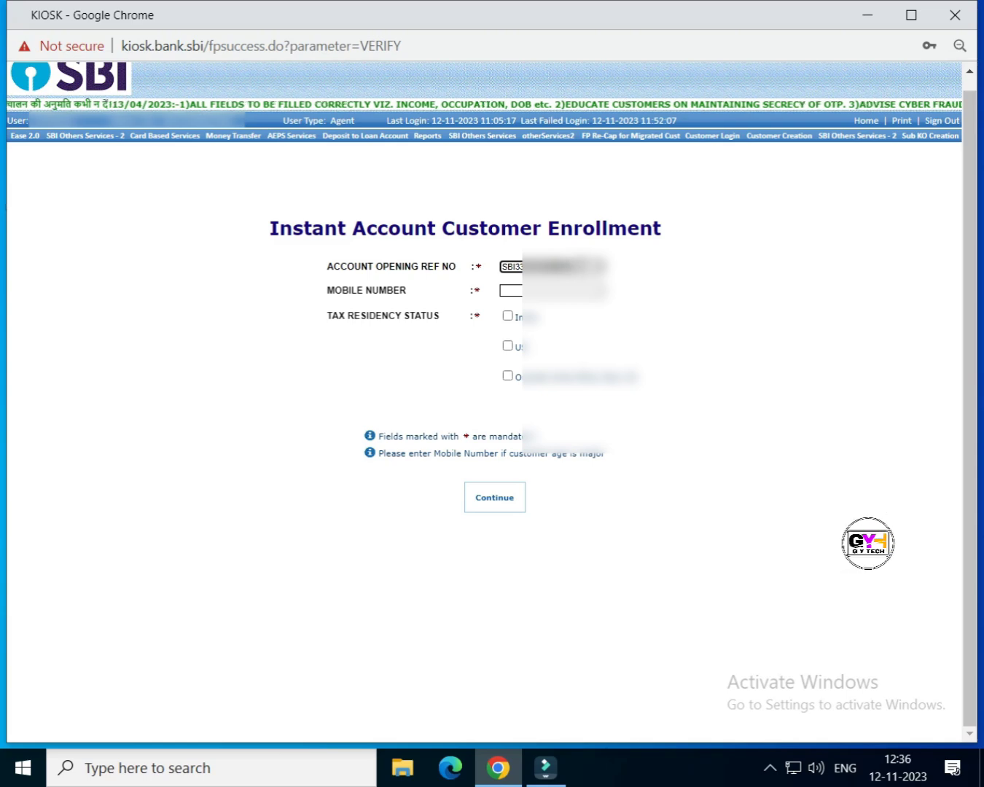
# Step: Enter the customer's mobile number and tick the first tax residency option
pyautogui.click(561, 290)
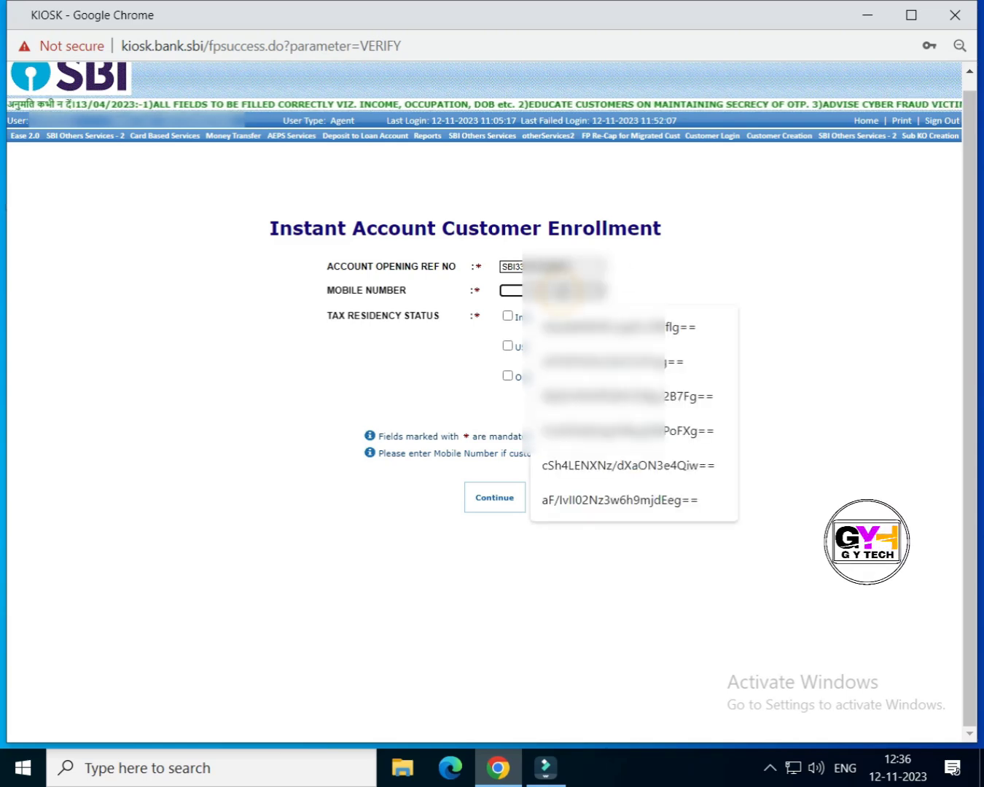
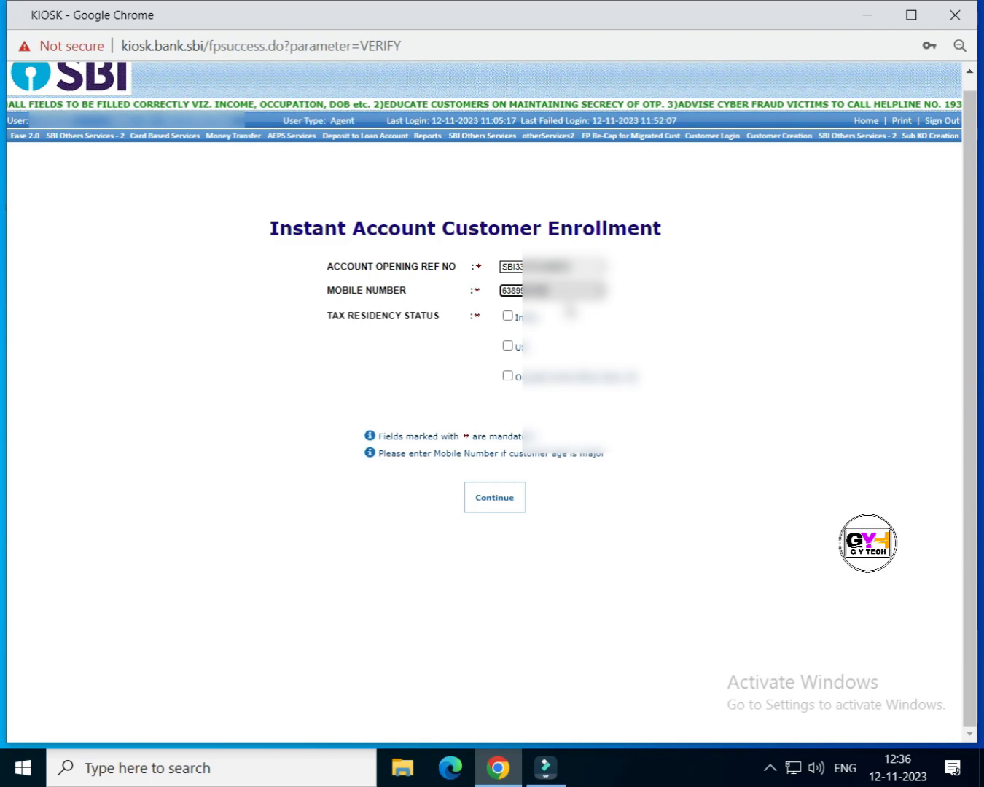
pyautogui.click(508, 316)
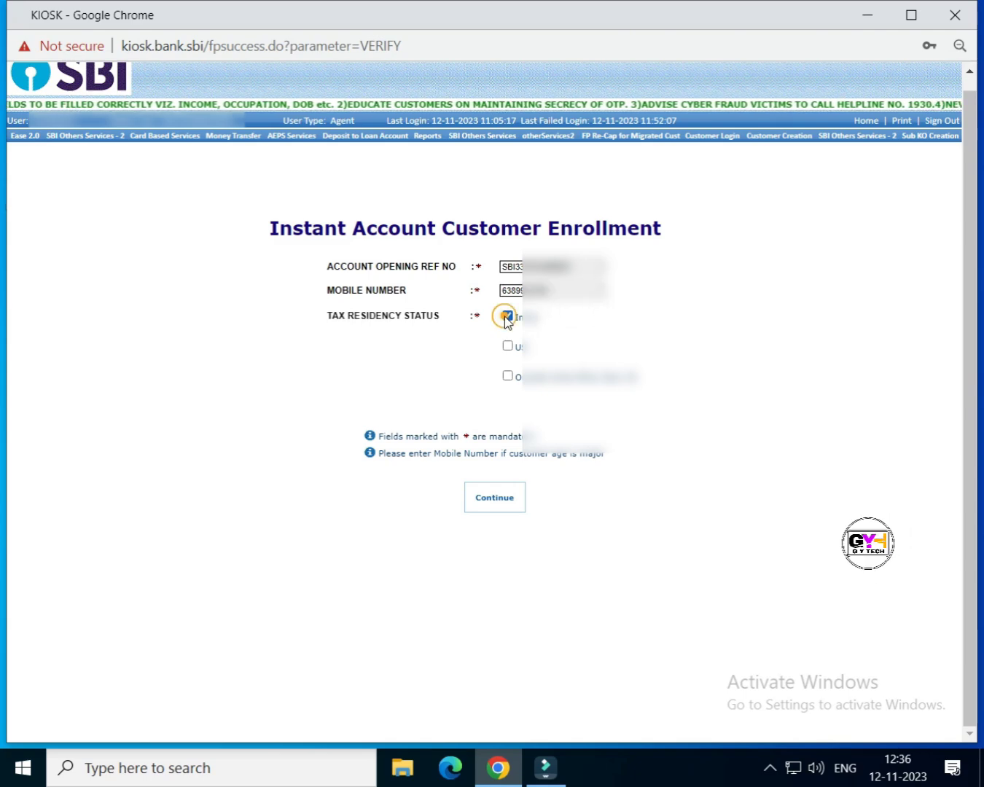
# Step: Continue to mobile verification and send the SMS code, acknowledging the notice
pyautogui.click(489, 500)
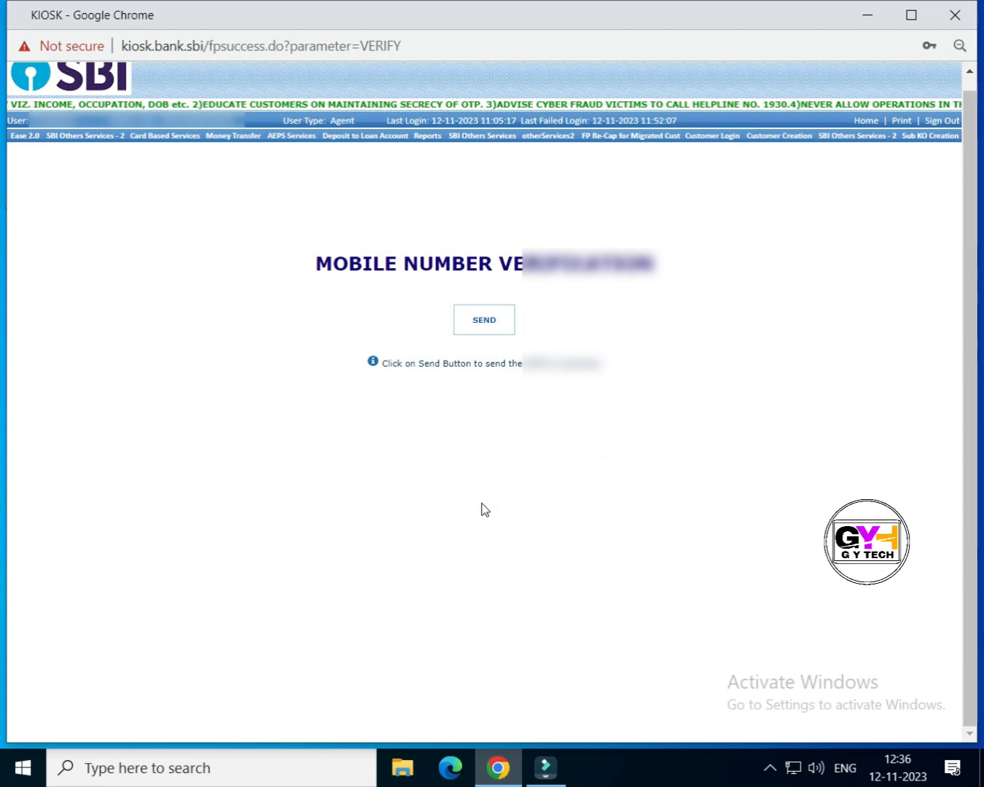
pyautogui.click(480, 328)
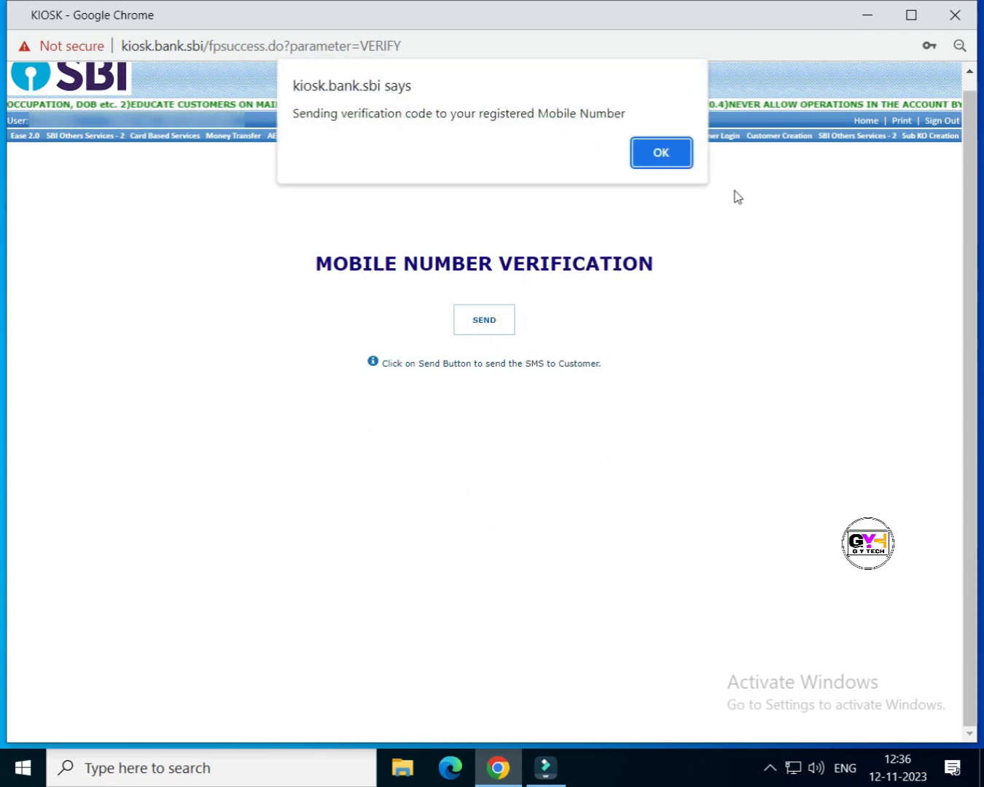
pyautogui.click(661, 155)
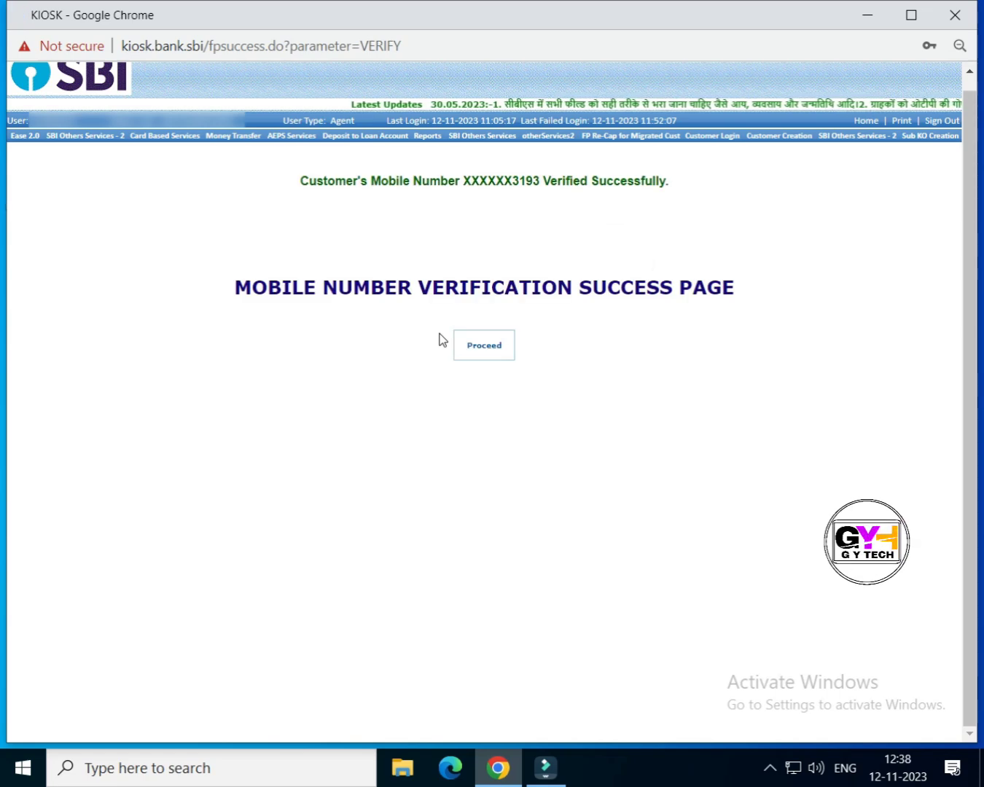
# Step: Proceed to the Customer Details form, dismissing the four loading notices
pyautogui.click(487, 353)
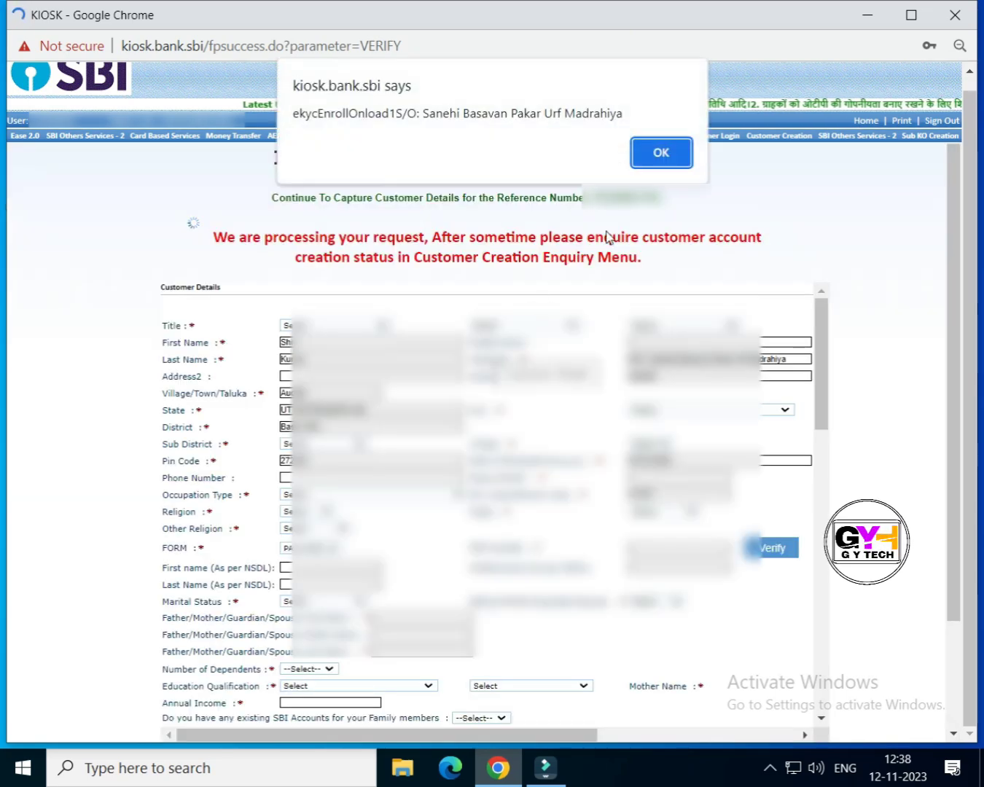
pyautogui.click(672, 152)
pyautogui.click(673, 156)
pyautogui.click(672, 158)
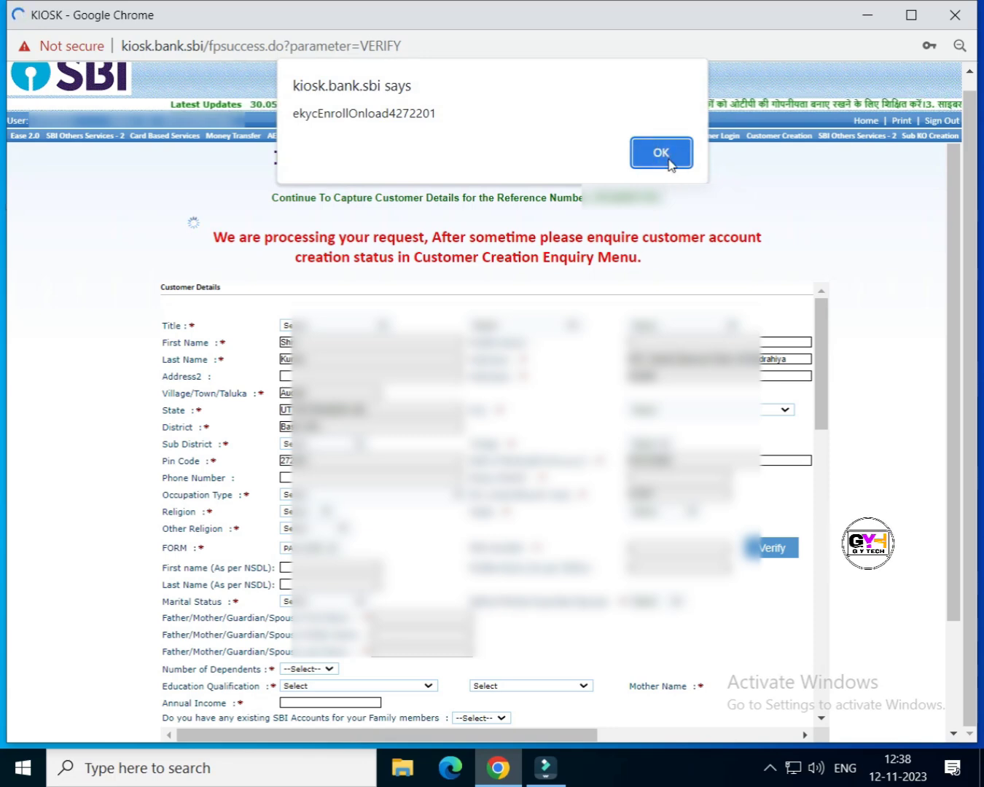
pyautogui.click(669, 160)
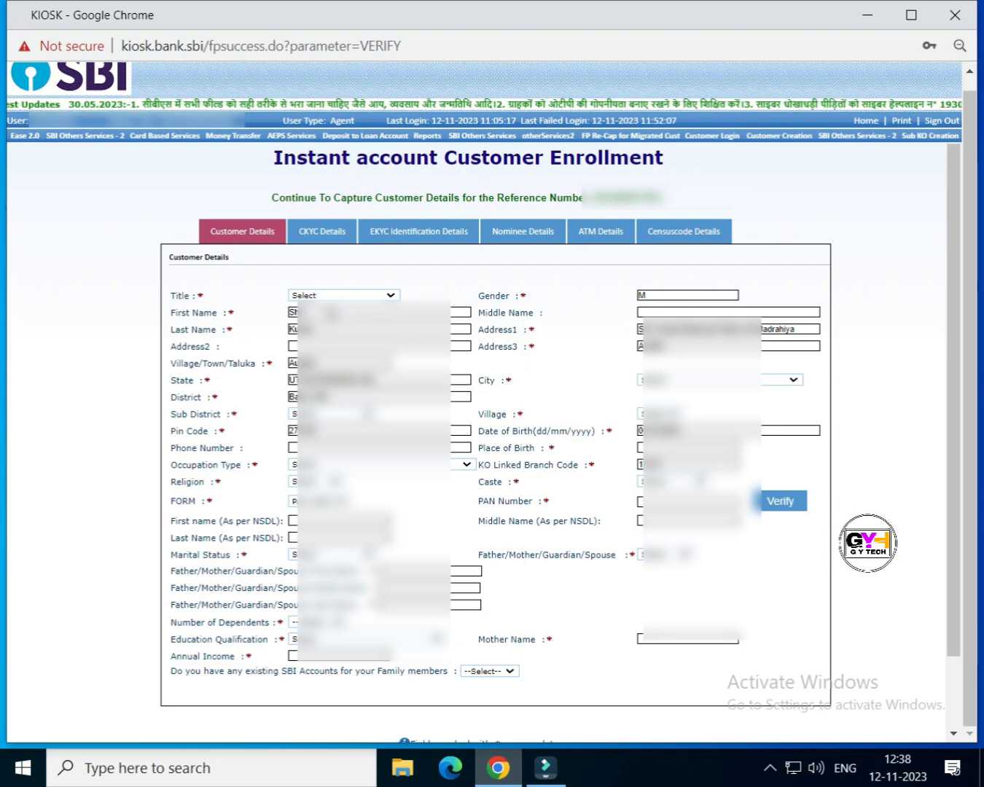
# Step: Set the customer's title to Mr. and choose their city
pyautogui.click(330, 297)
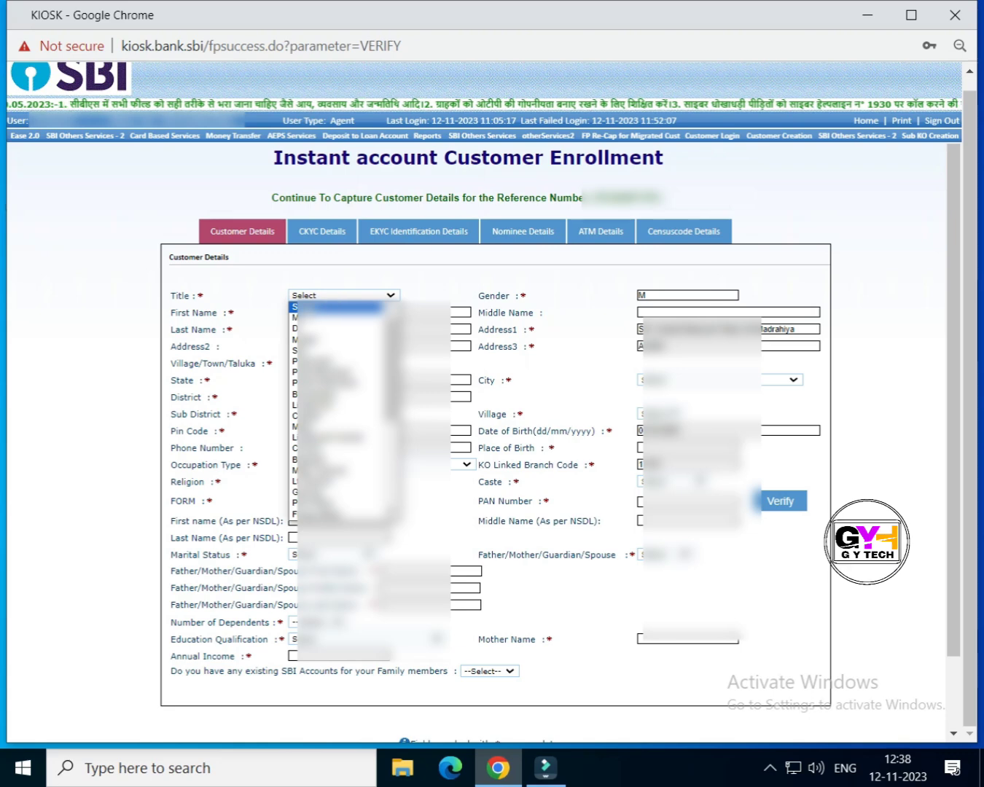
pyautogui.click(316, 318)
pyautogui.click(335, 294)
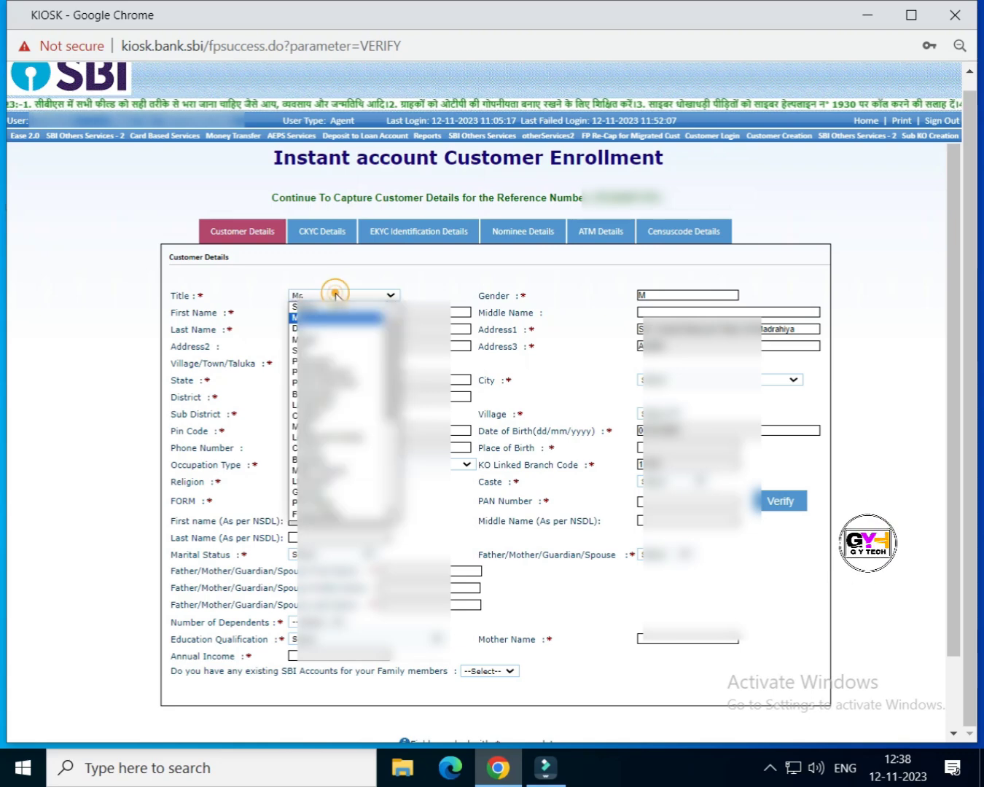
pyautogui.click(327, 317)
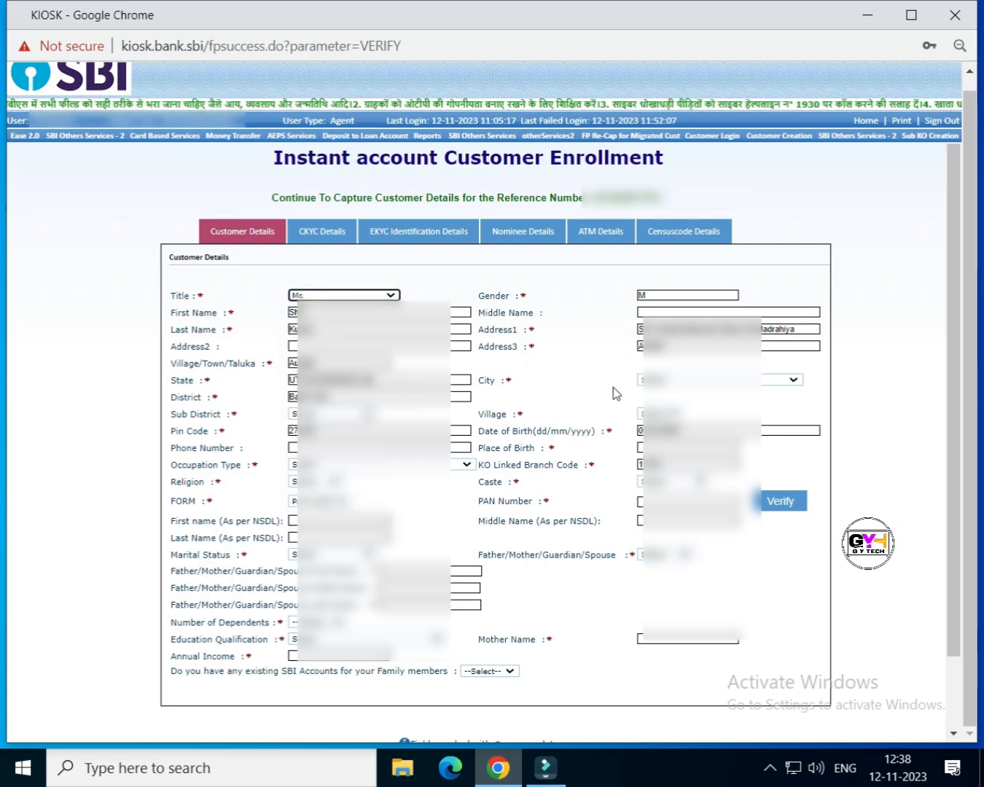
pyautogui.click(693, 378)
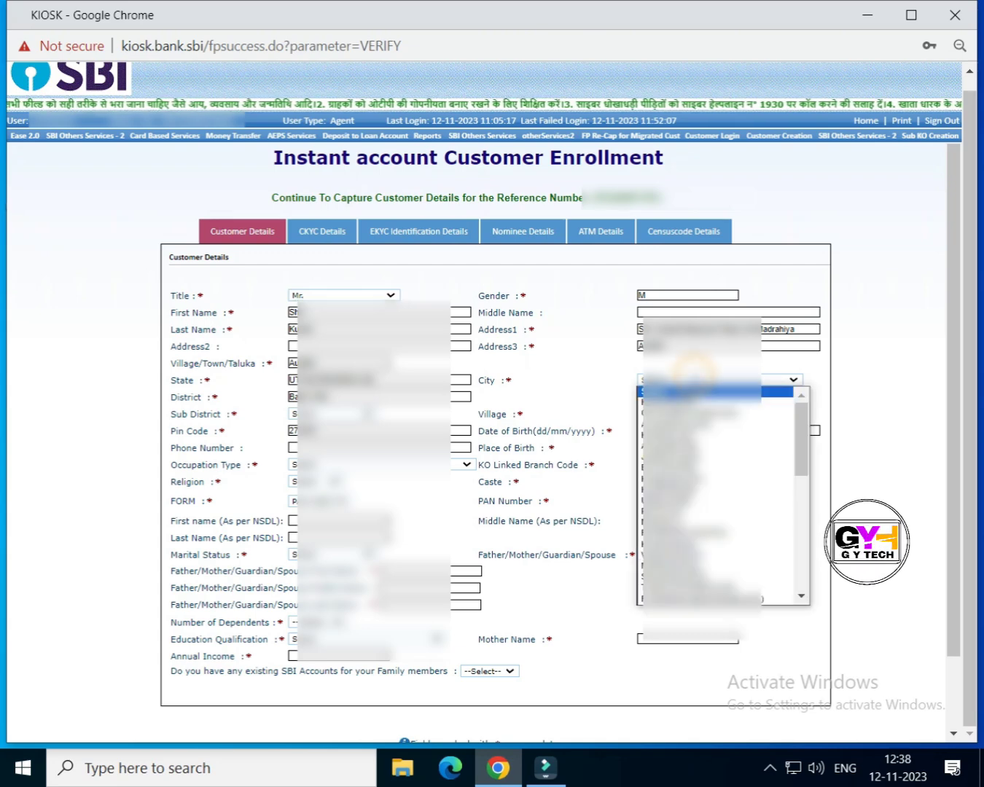
pyautogui.press('Down')
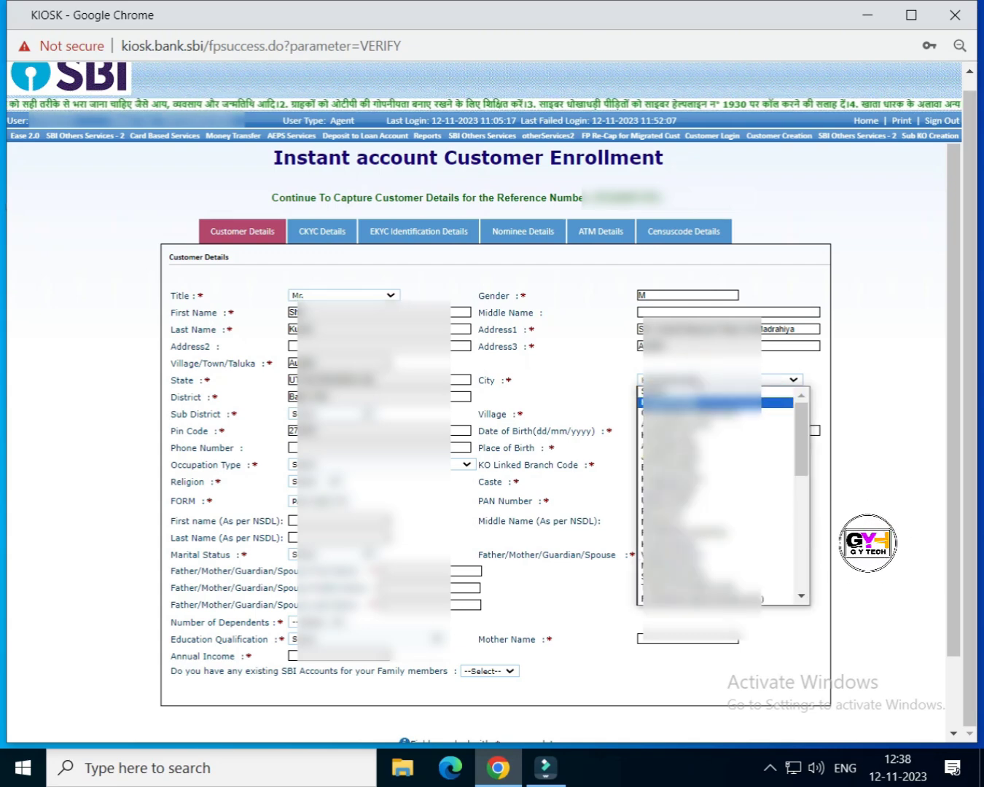
pyautogui.press('Down')
pyautogui.press('Down')
pyautogui.press('Down')
pyautogui.press('Down')
pyautogui.press('Down')
pyautogui.press('Down')
pyautogui.press('Down')
pyautogui.press('Down')
pyautogui.press('Down')
pyautogui.press('Down')
pyautogui.press('Down')
pyautogui.press('Down')
pyautogui.press('Down')
pyautogui.press('Down')
pyautogui.press('Down')
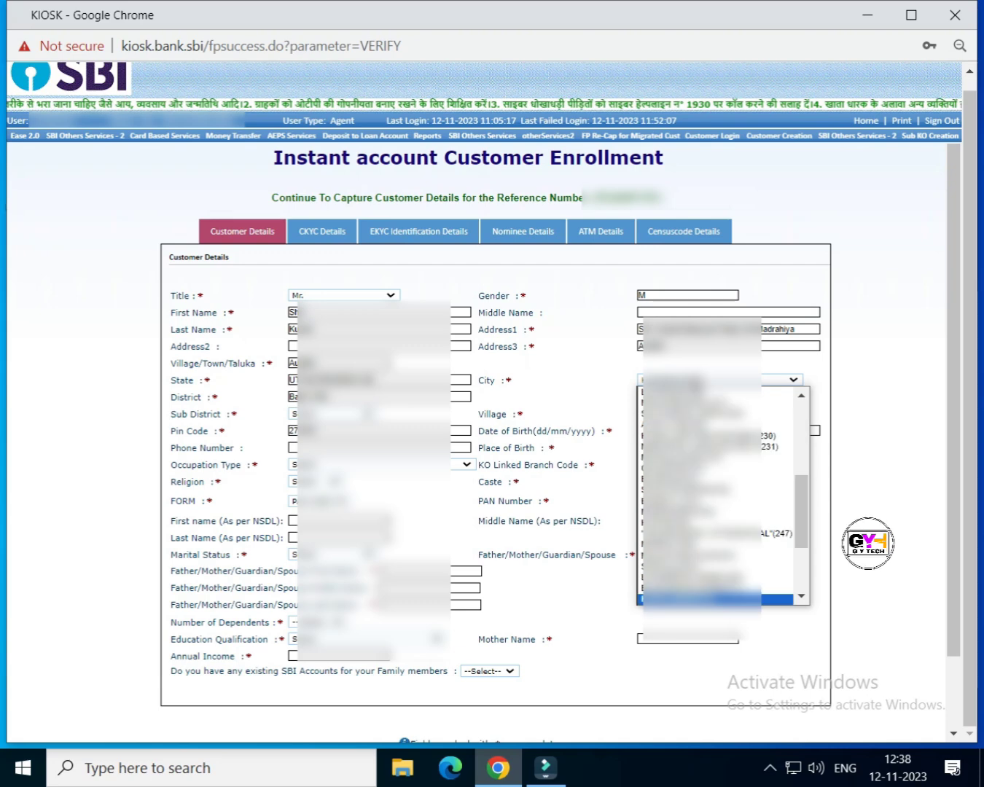
pyautogui.press('Return')
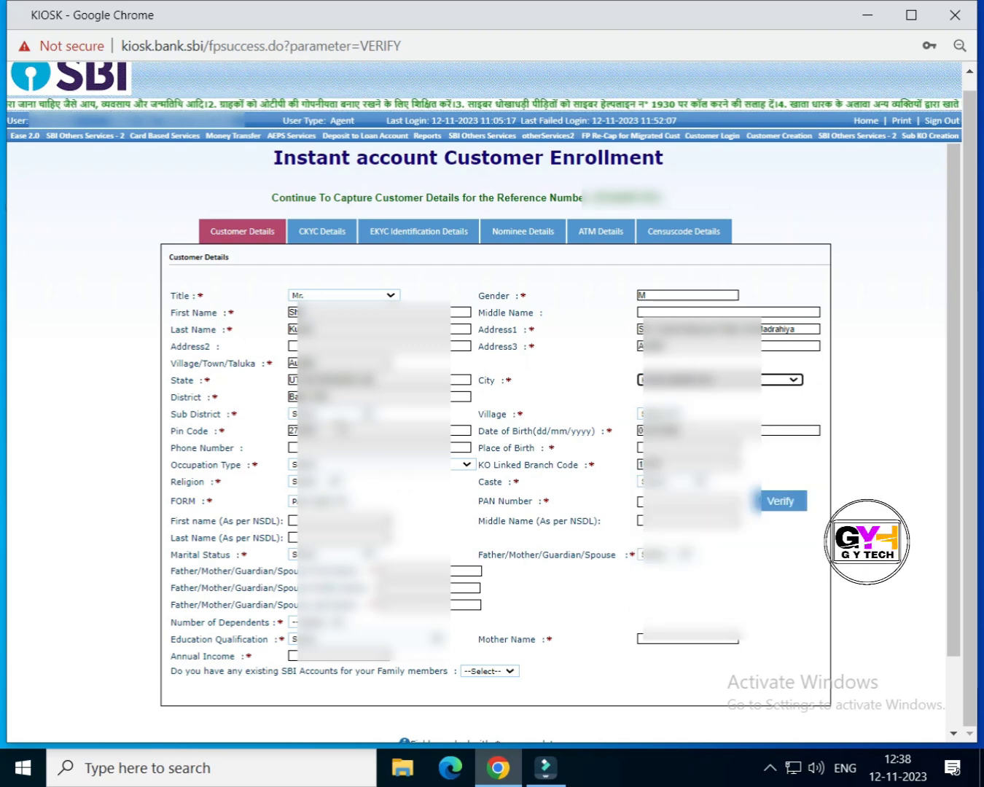
# Step: Choose the customer's sub district and village from their dropdowns
pyautogui.click(331, 414)
pyautogui.click(331, 458)
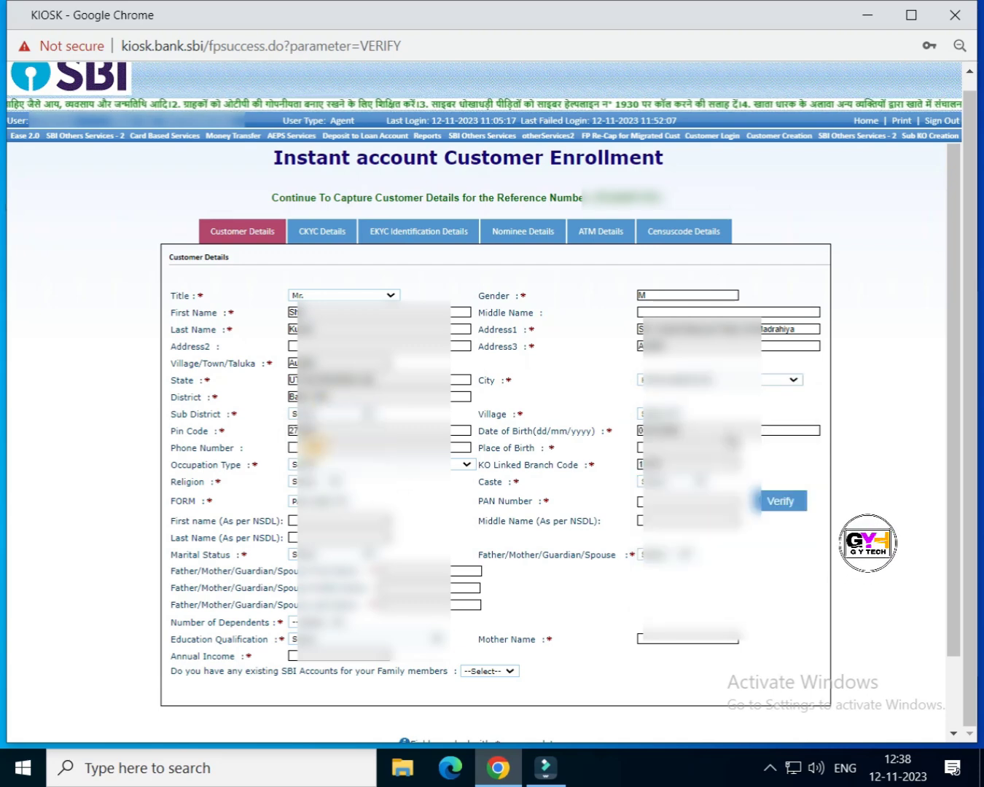
pyautogui.click(668, 414)
pyautogui.press('Down')
pyautogui.press('pagedown')
pyautogui.press('pagedown')
pyautogui.press('pagedown')
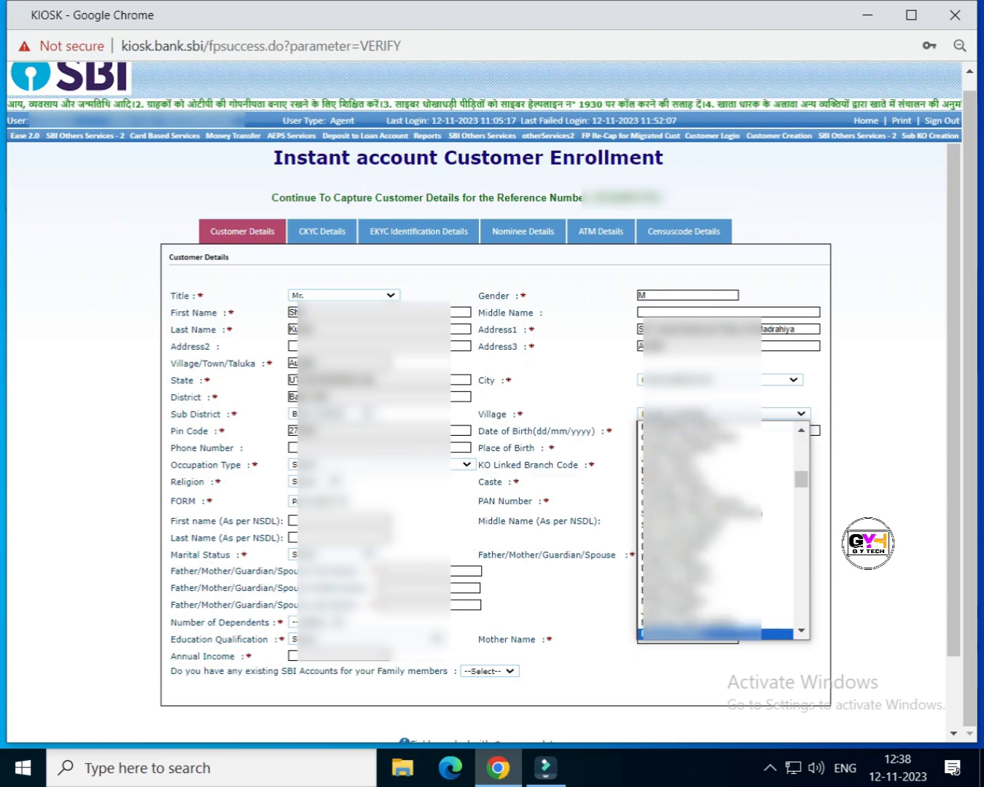
pyautogui.press('pageup')
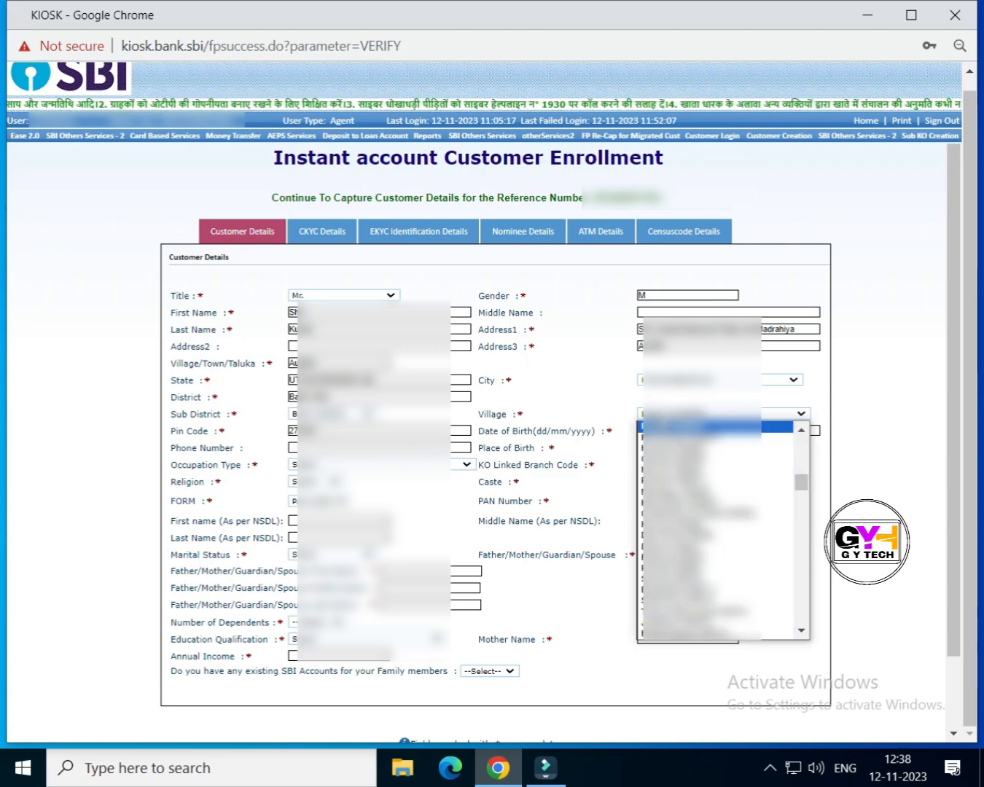
pyautogui.press('pagedown')
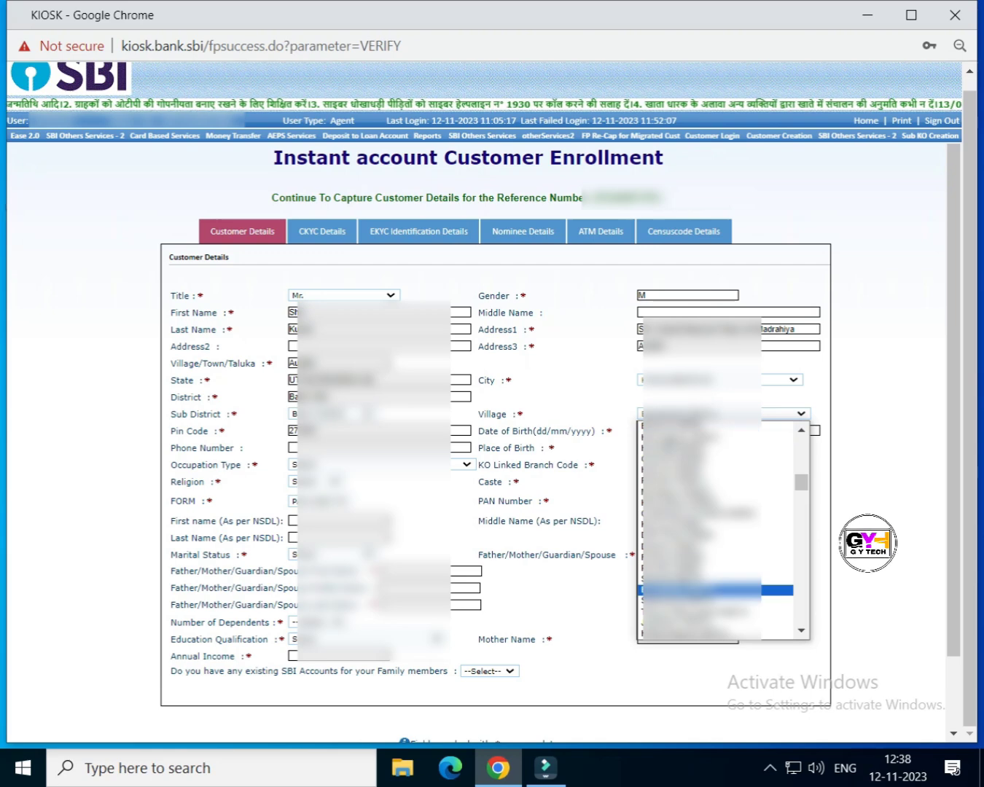
pyautogui.press('pageup')
pyautogui.press('pagedown')
pyautogui.press('pagedown')
pyautogui.press('Return')
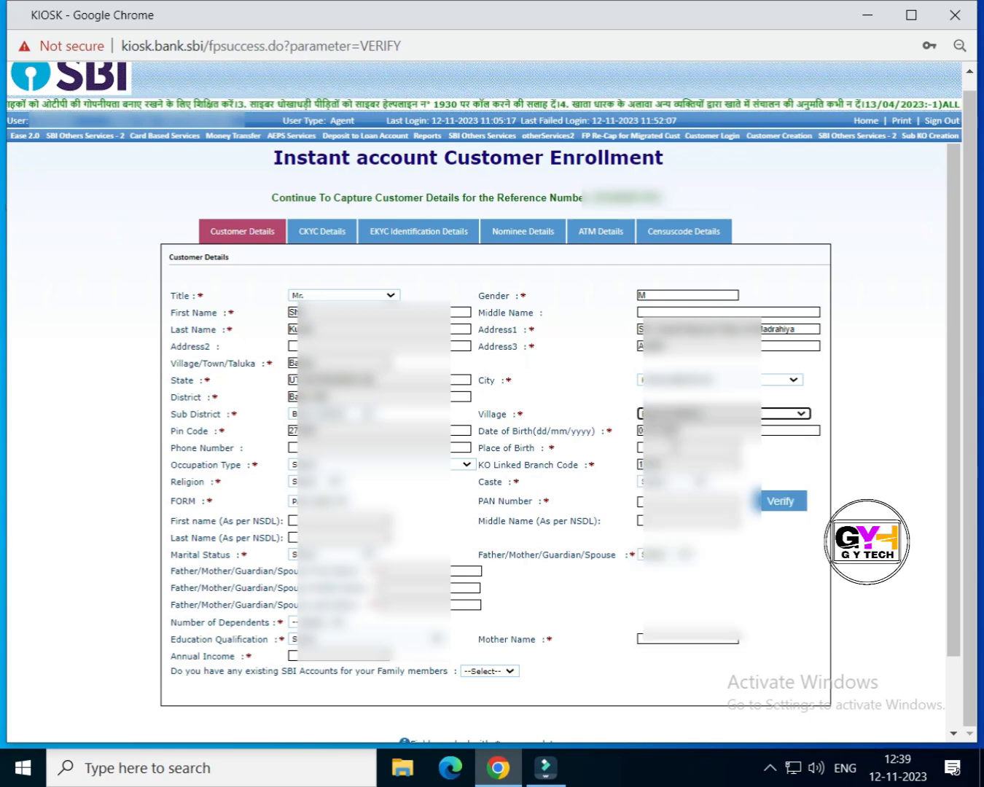
# Step: Enter the place of birth and choose the occupation type, religion and caste
pyautogui.click(669, 448)
pyautogui.write('b')
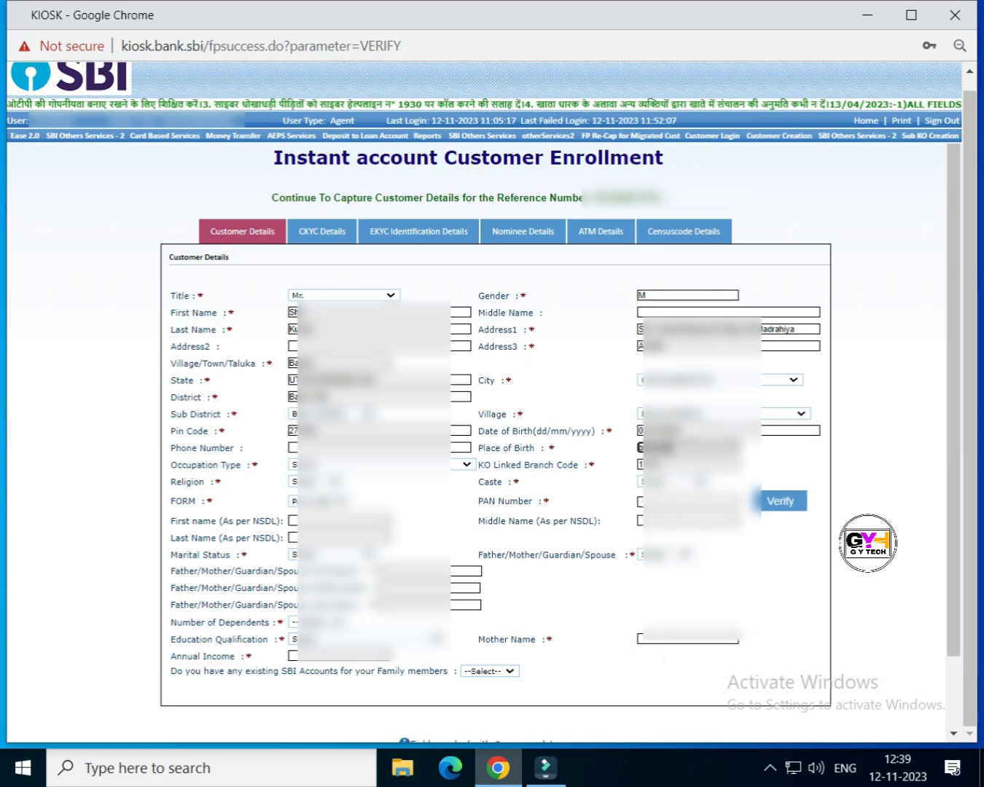
pyautogui.write('...')
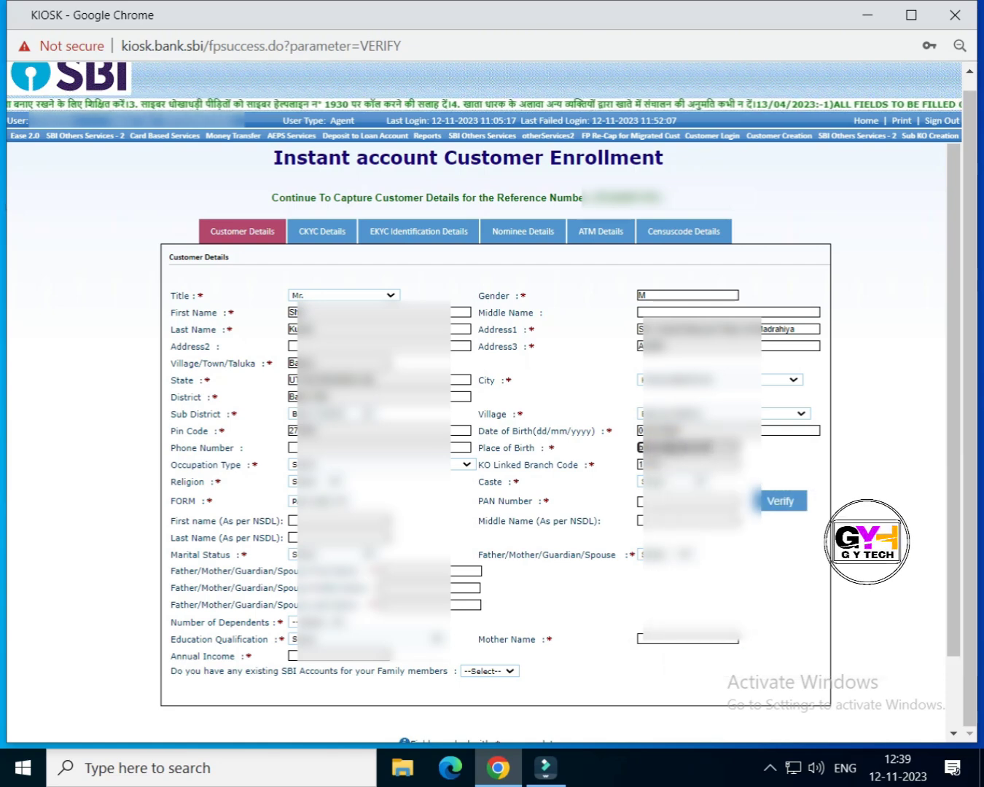
pyautogui.write('...')
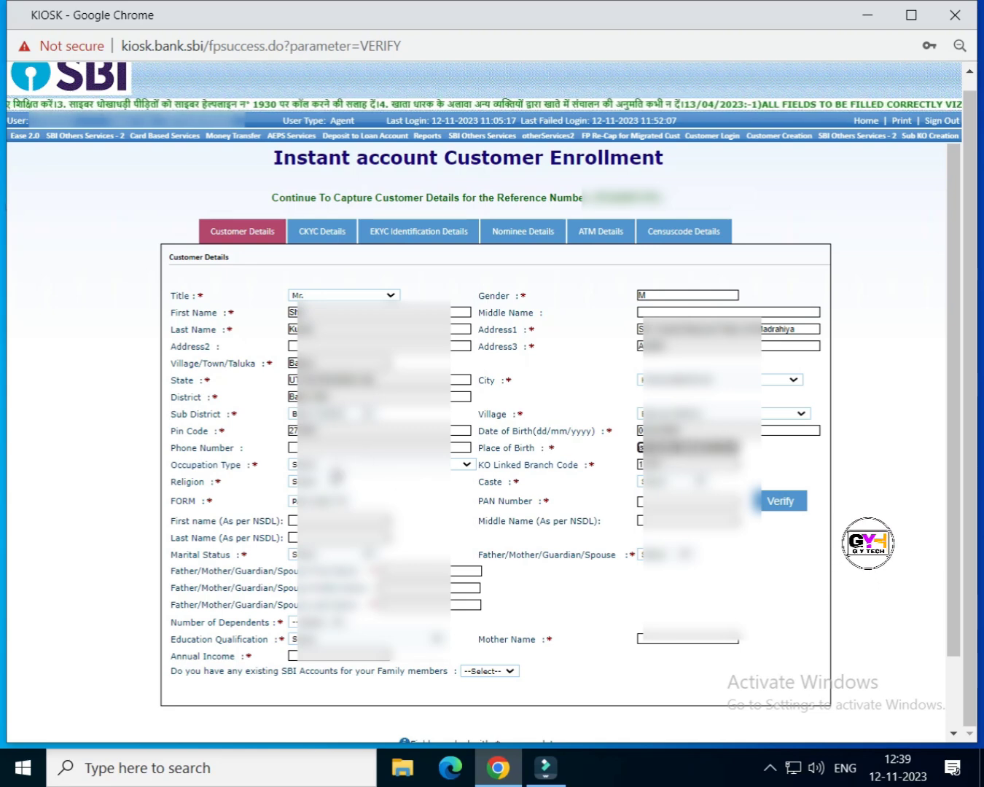
pyautogui.click(328, 466)
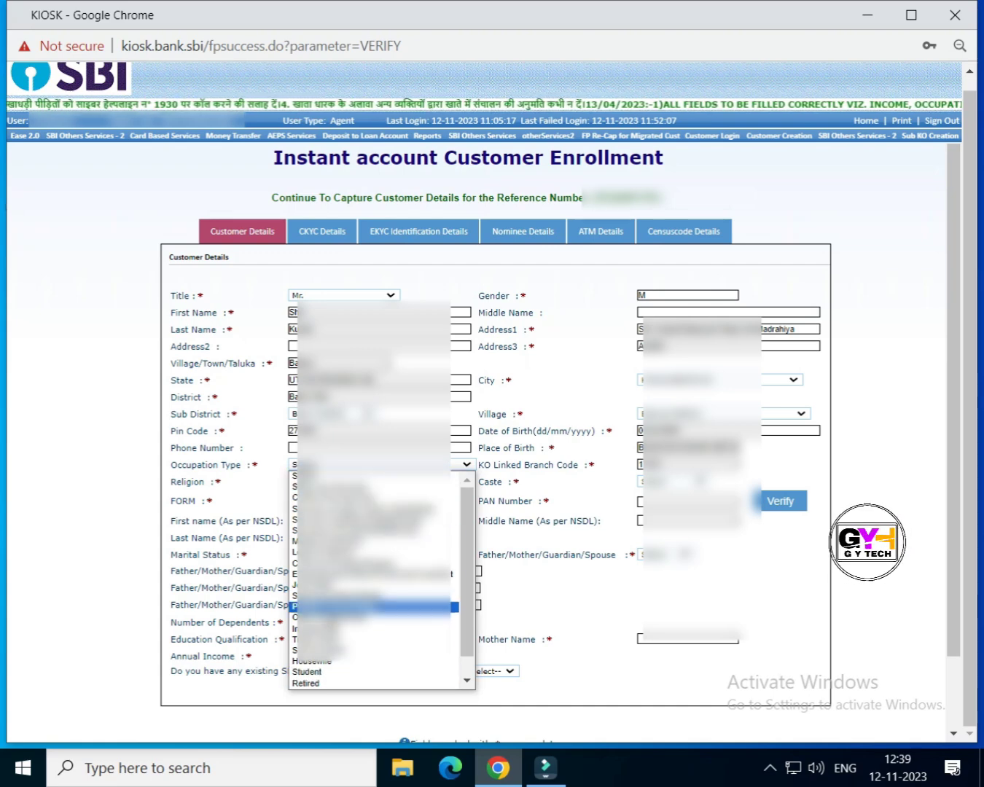
pyautogui.click(315, 660)
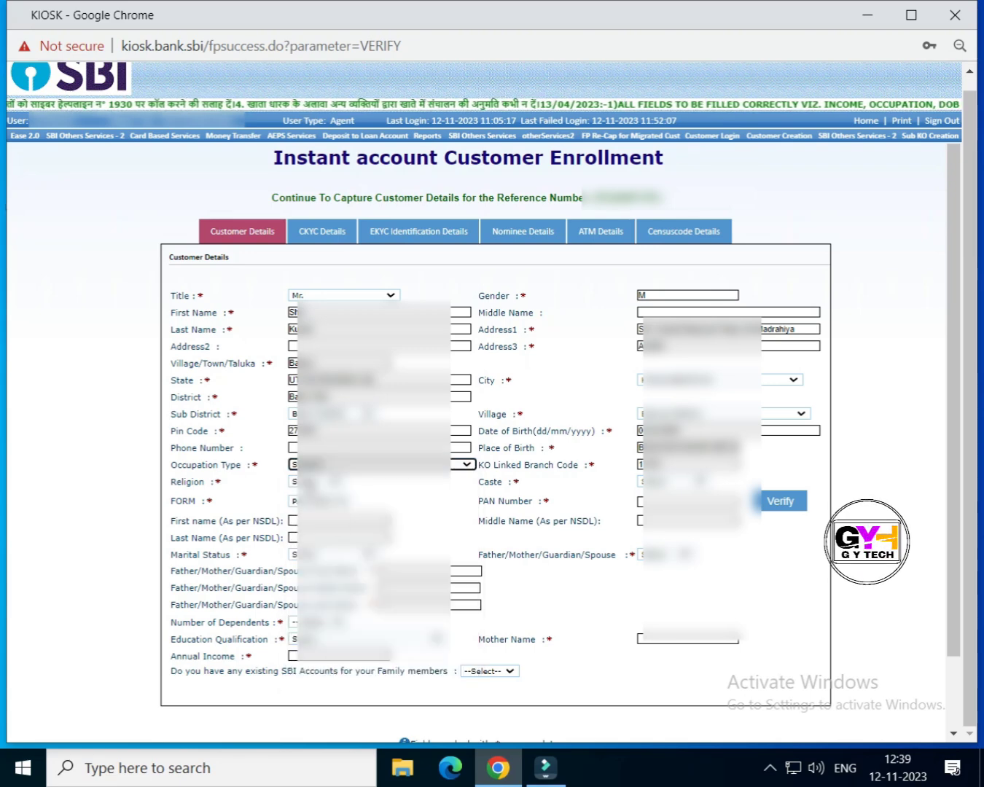
pyautogui.click(304, 482)
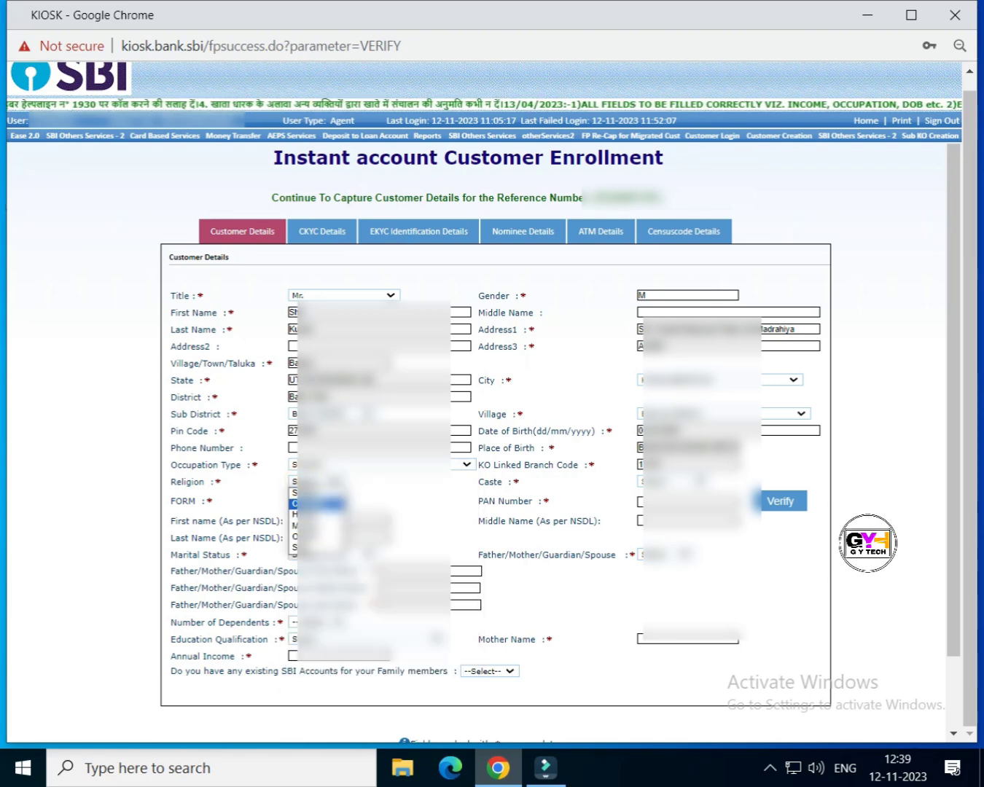
pyautogui.click(302, 514)
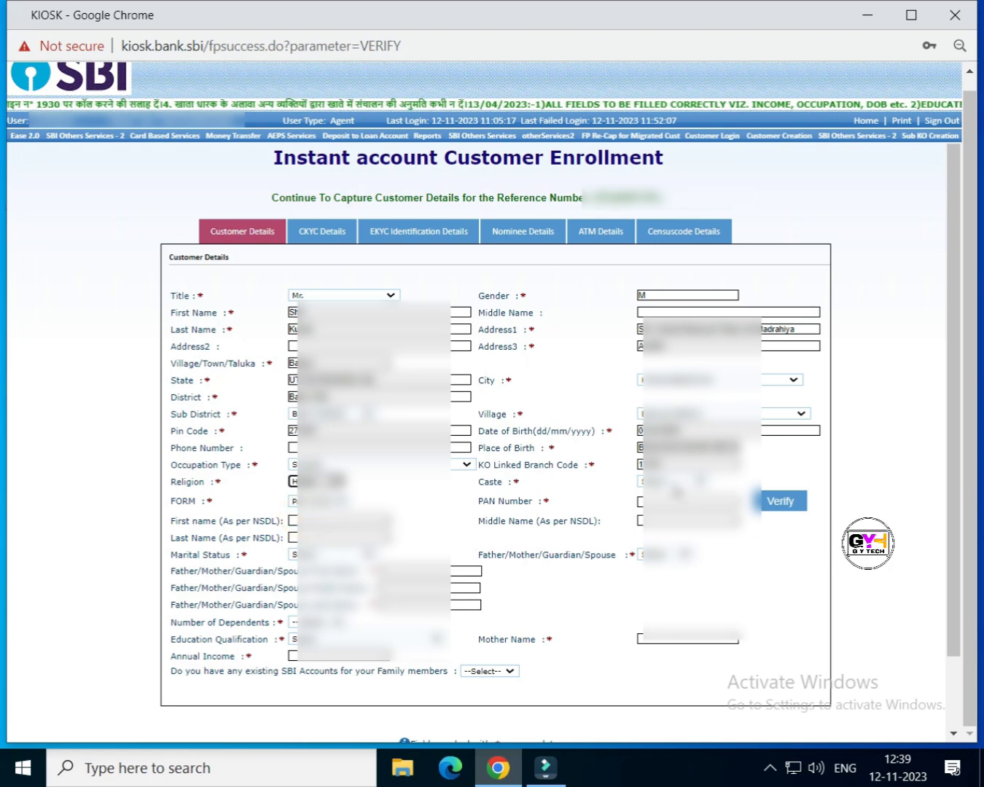
pyautogui.click(672, 484)
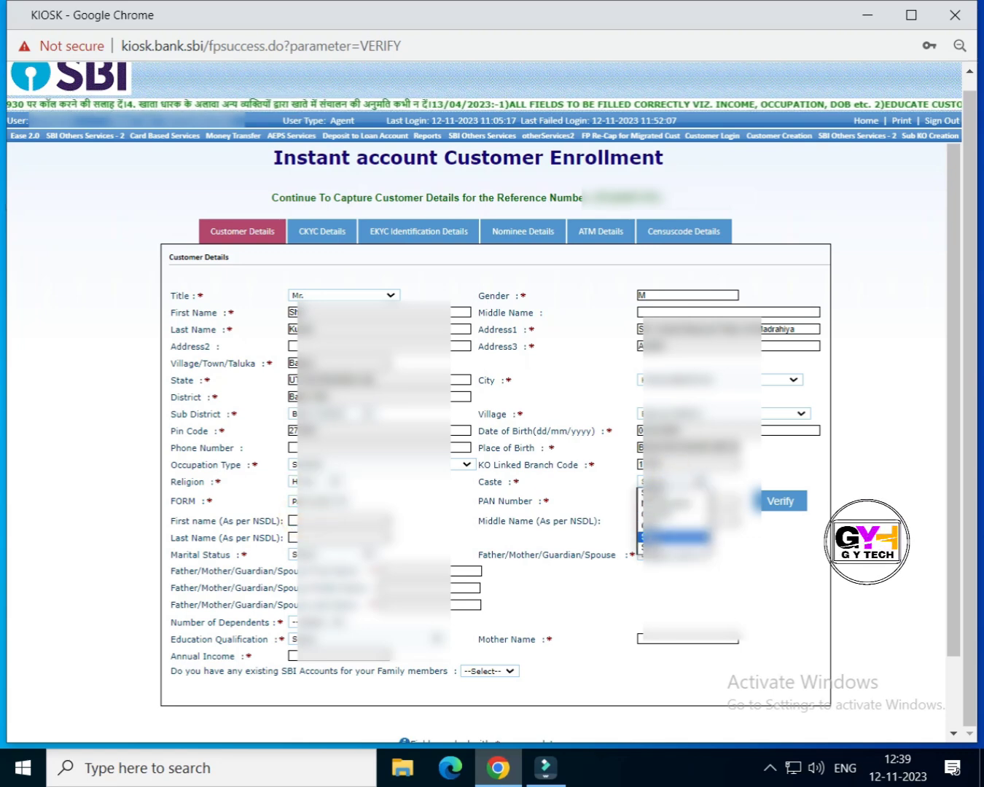
pyautogui.click(673, 537)
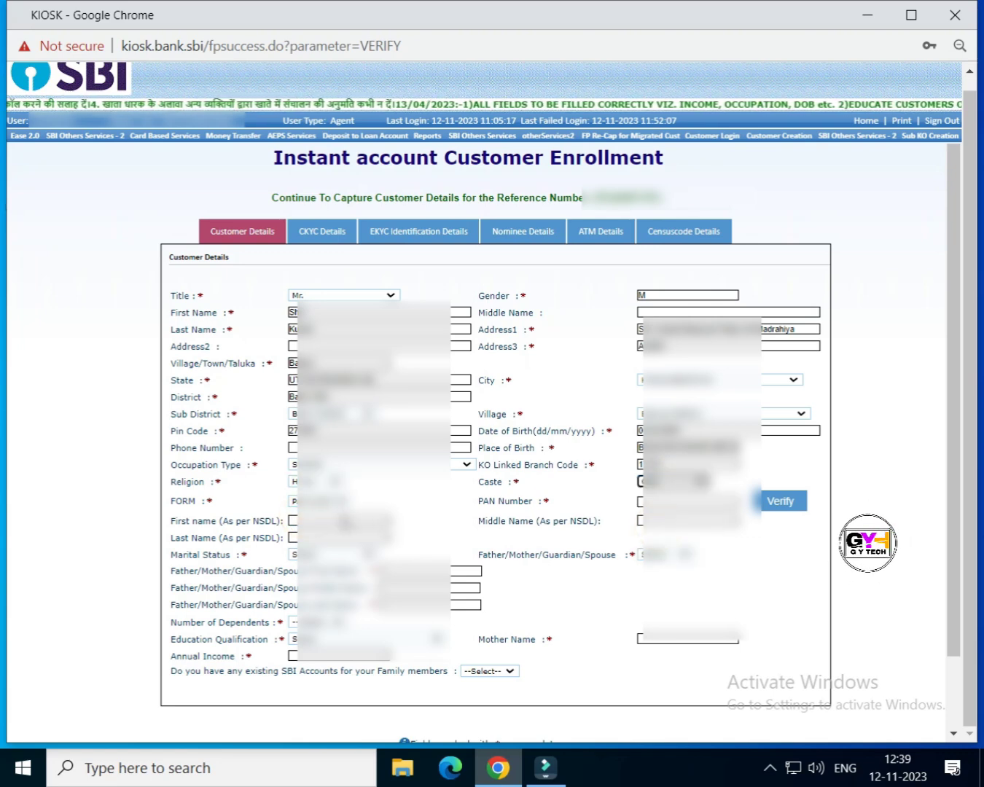
pyautogui.click(682, 500)
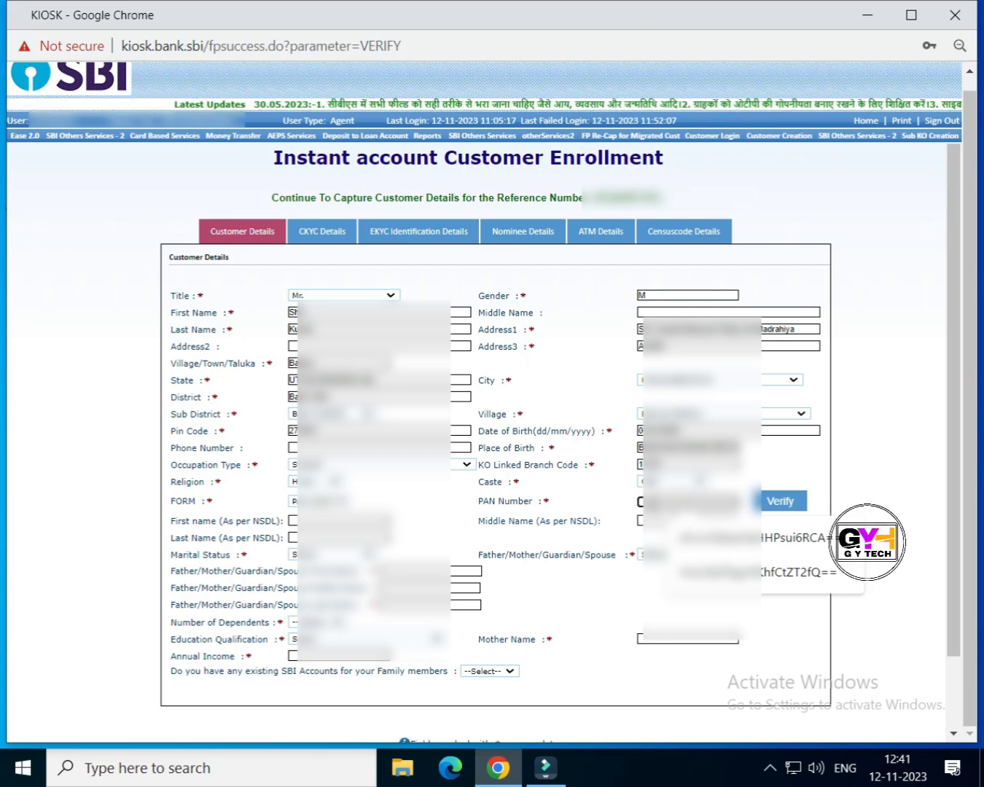
# Step: Enter the customer's PAN, choose marital status and the Father/Mother/Guardian/Spouse relation
pyautogui.click(648, 506)
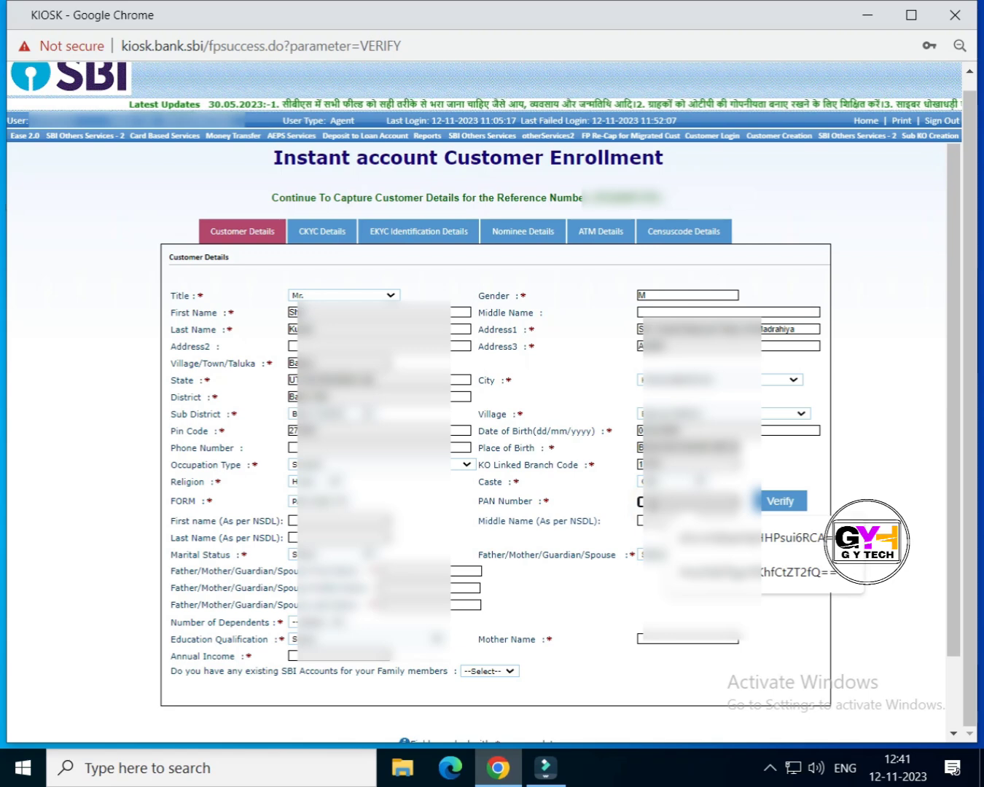
pyautogui.write('G**')
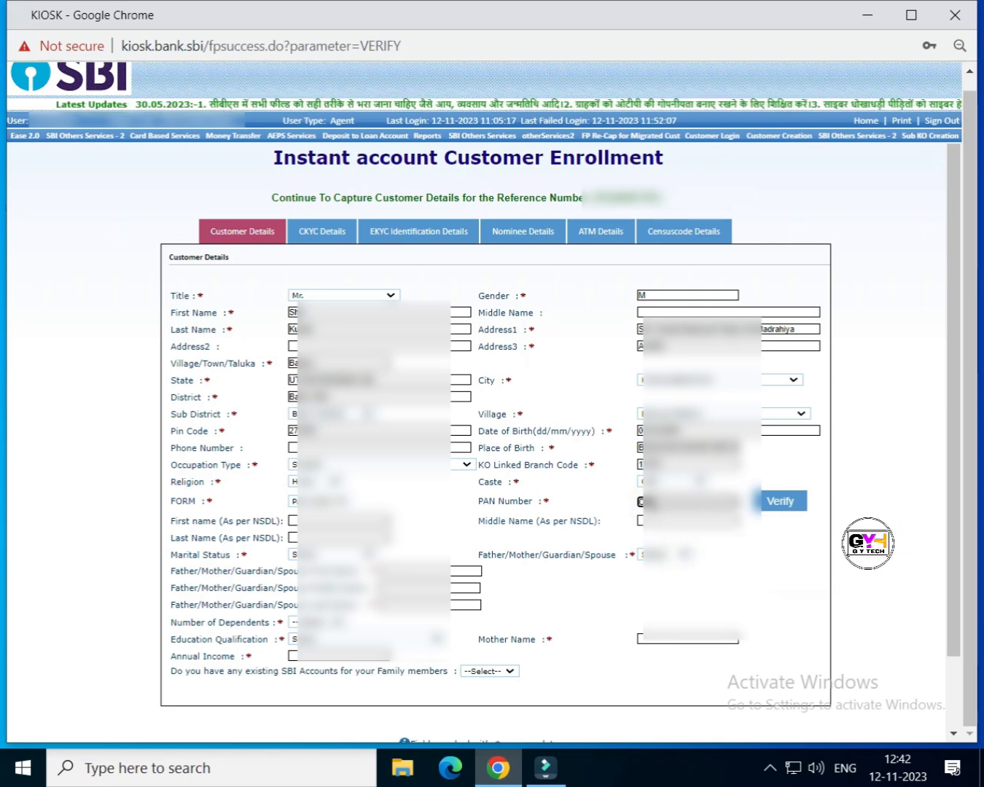
pyautogui.write('***')
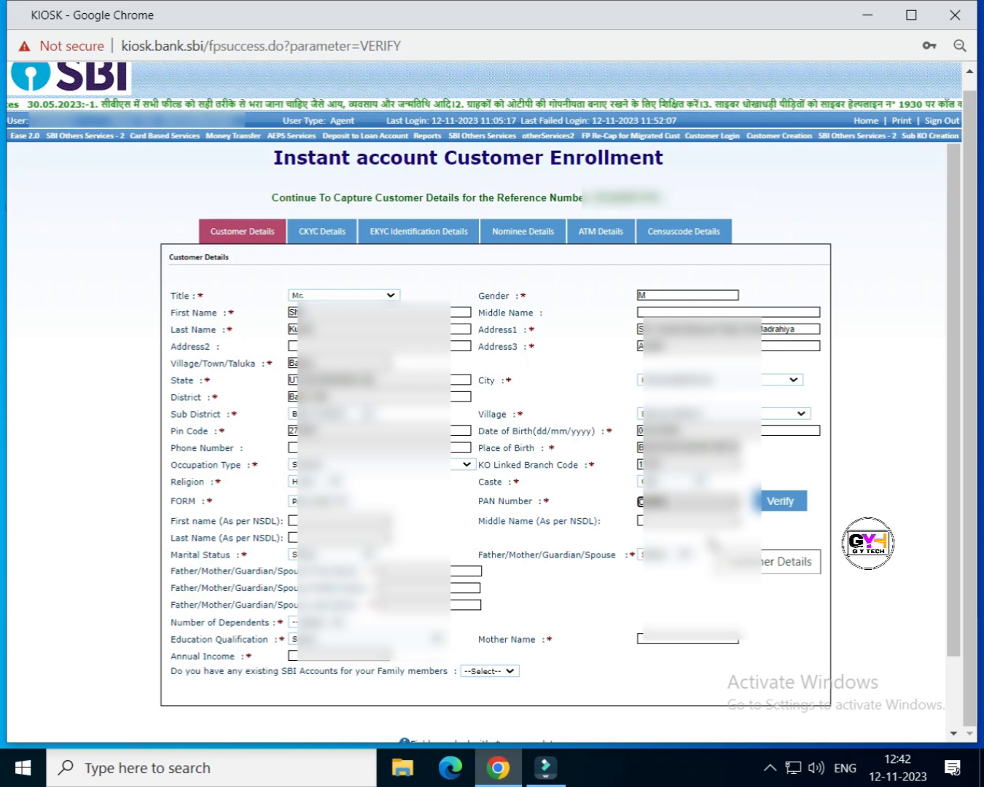
pyautogui.write('*****')
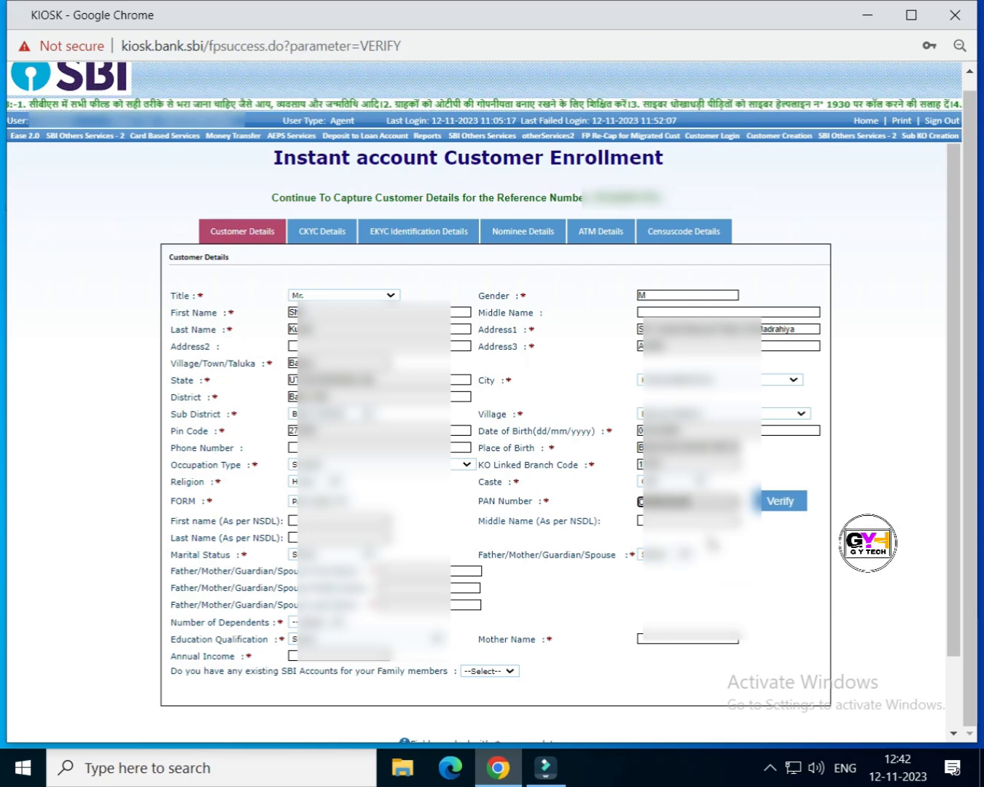
pyautogui.click(339, 556)
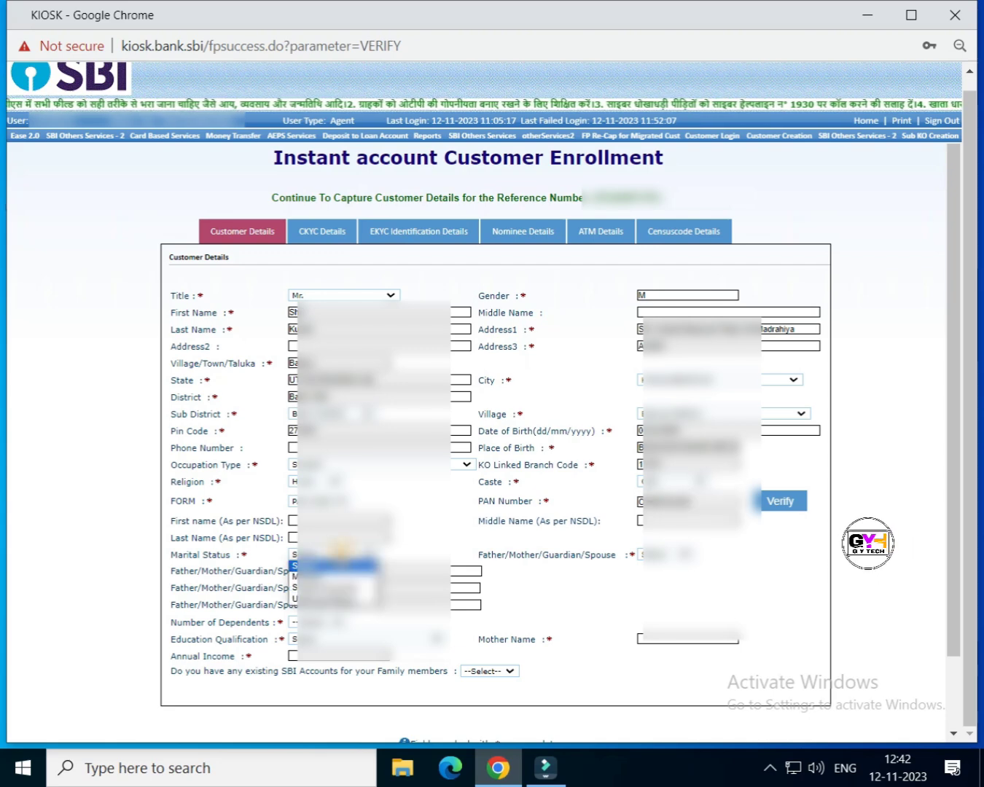
pyautogui.click(335, 588)
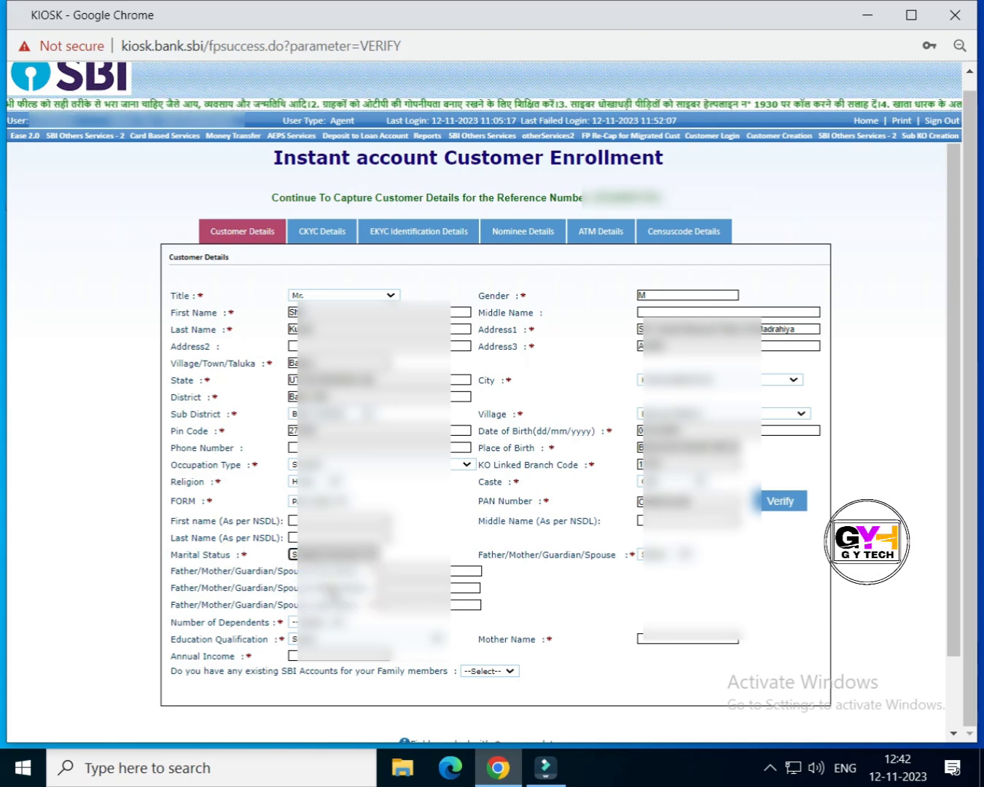
pyautogui.click(660, 555)
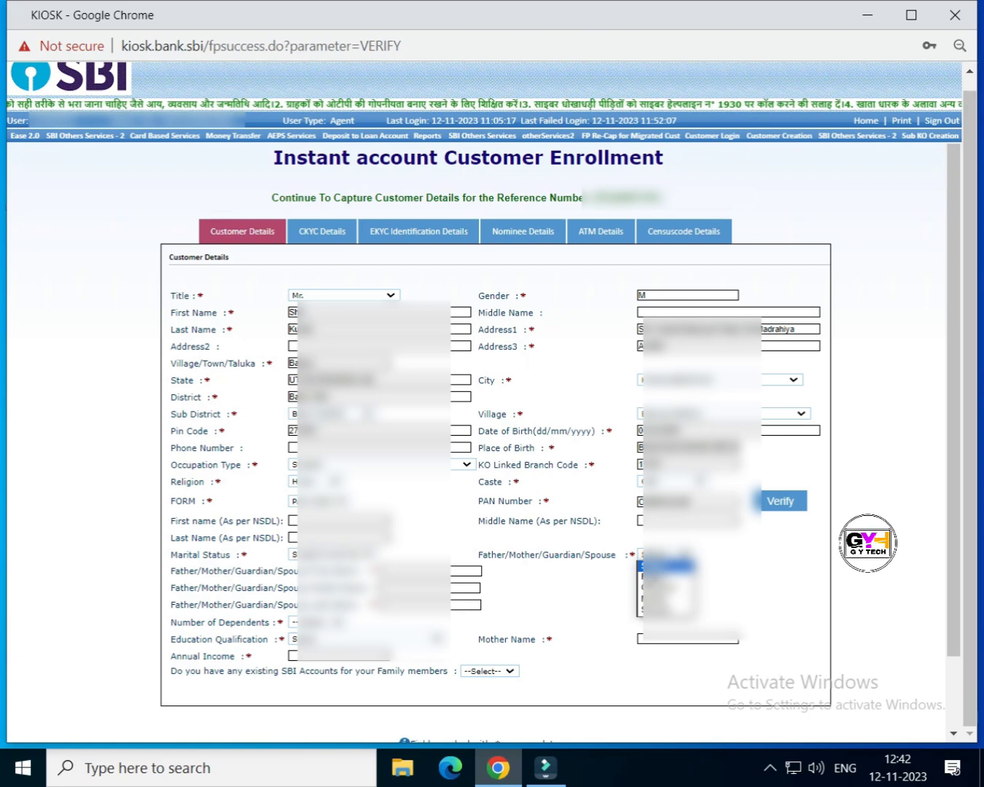
pyautogui.click(644, 567)
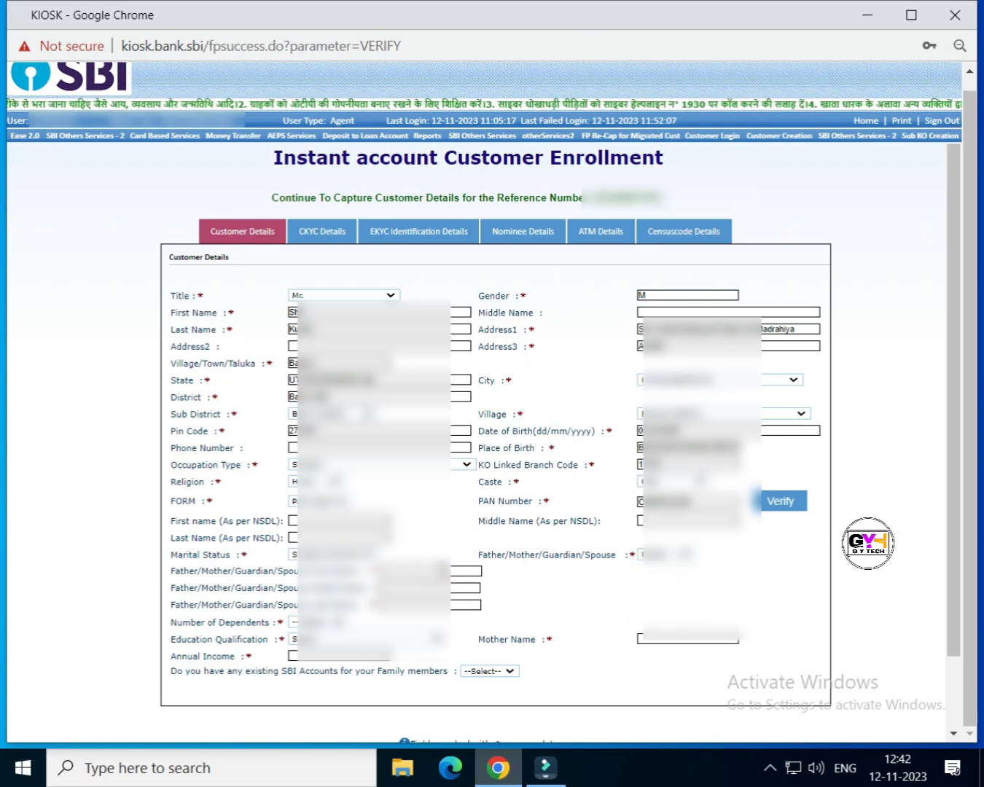
pyautogui.click(459, 570)
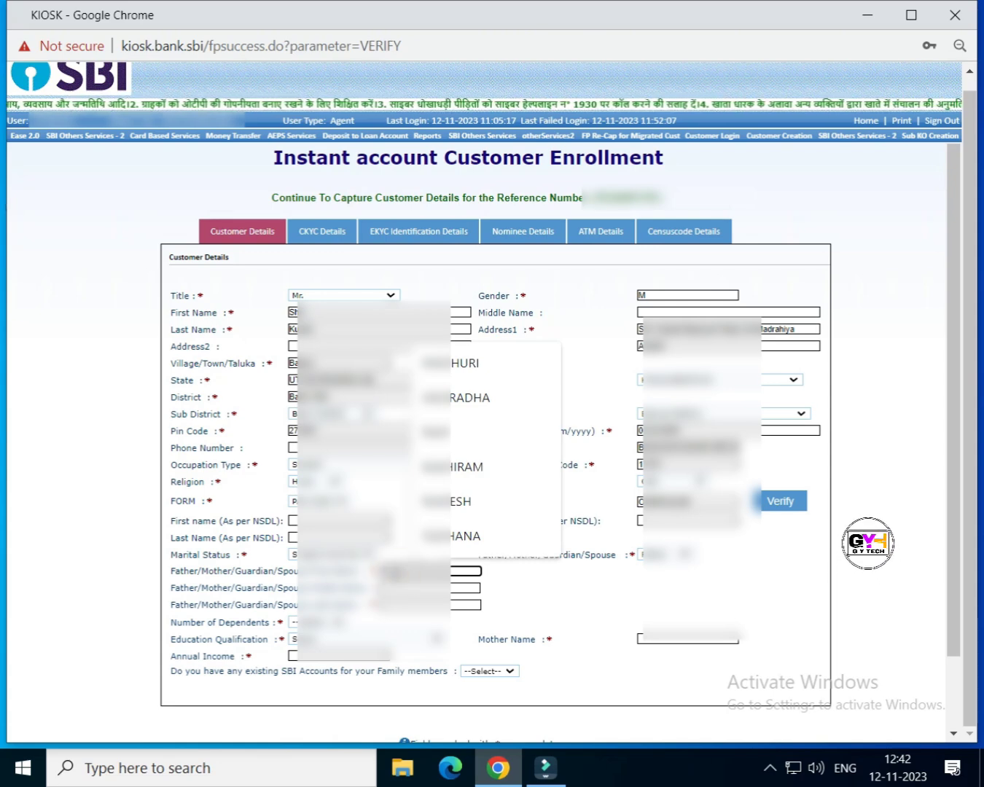
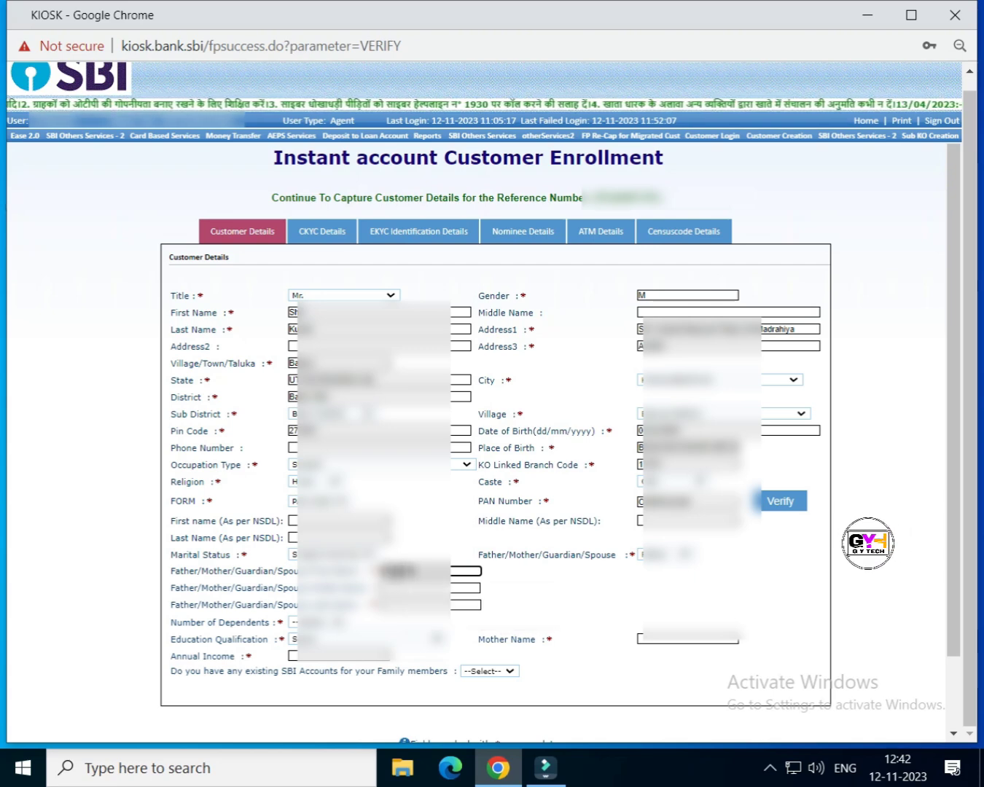
# Step: Enter the relative's first and last name and set dependents to 0
pyautogui.click(420, 603)
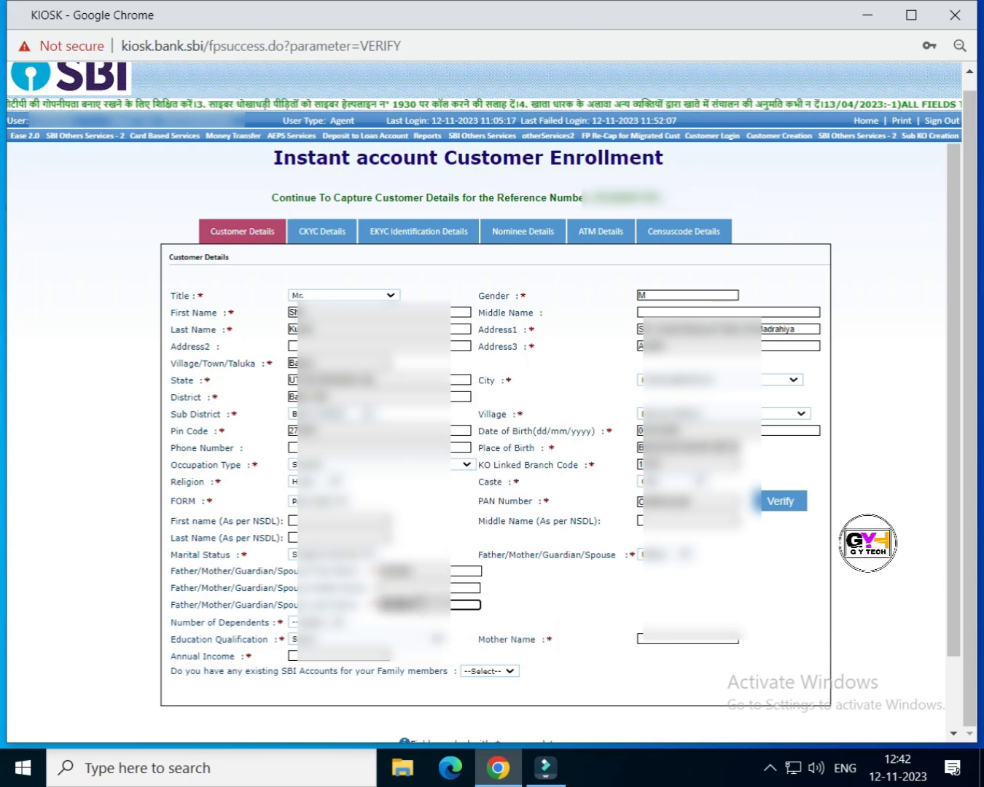
pyautogui.click(325, 623)
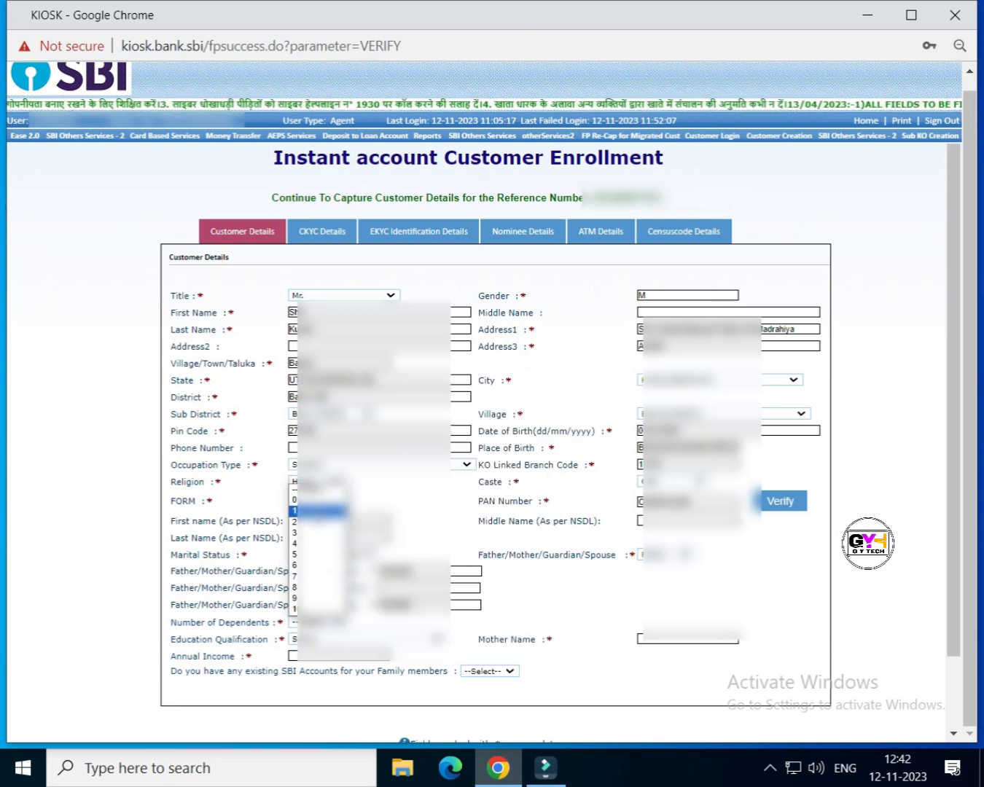
pyautogui.click(312, 499)
# Step: Choose the education qualification and enter the mother's name
pyautogui.click(340, 641)
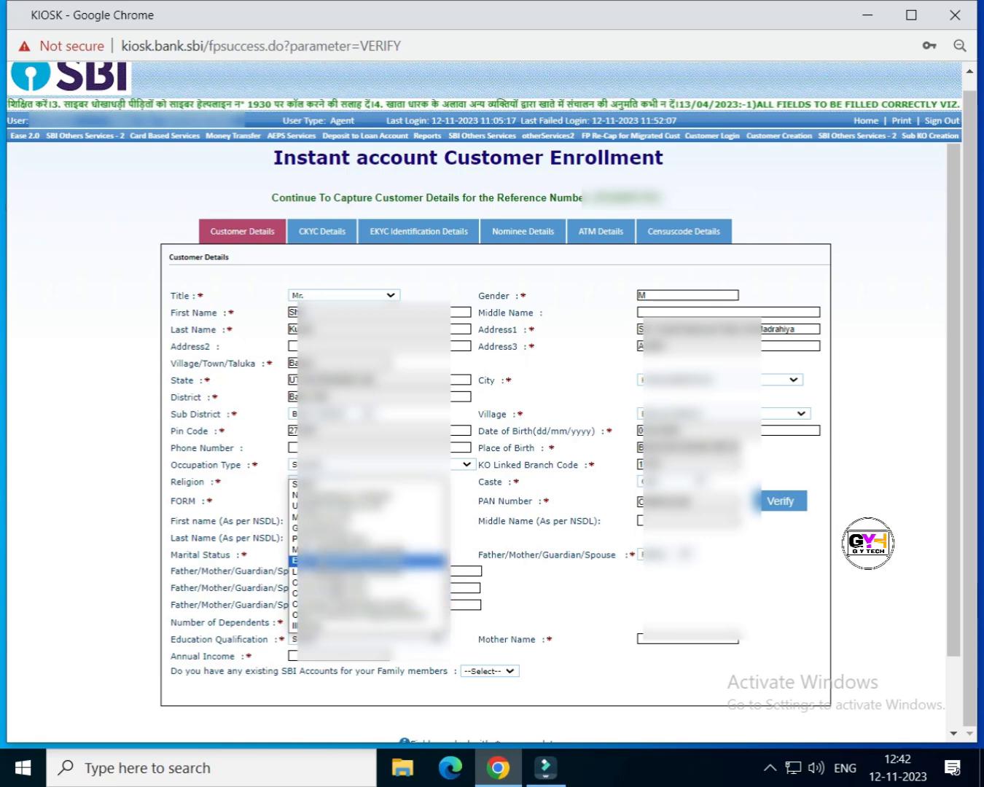
pyautogui.click(350, 506)
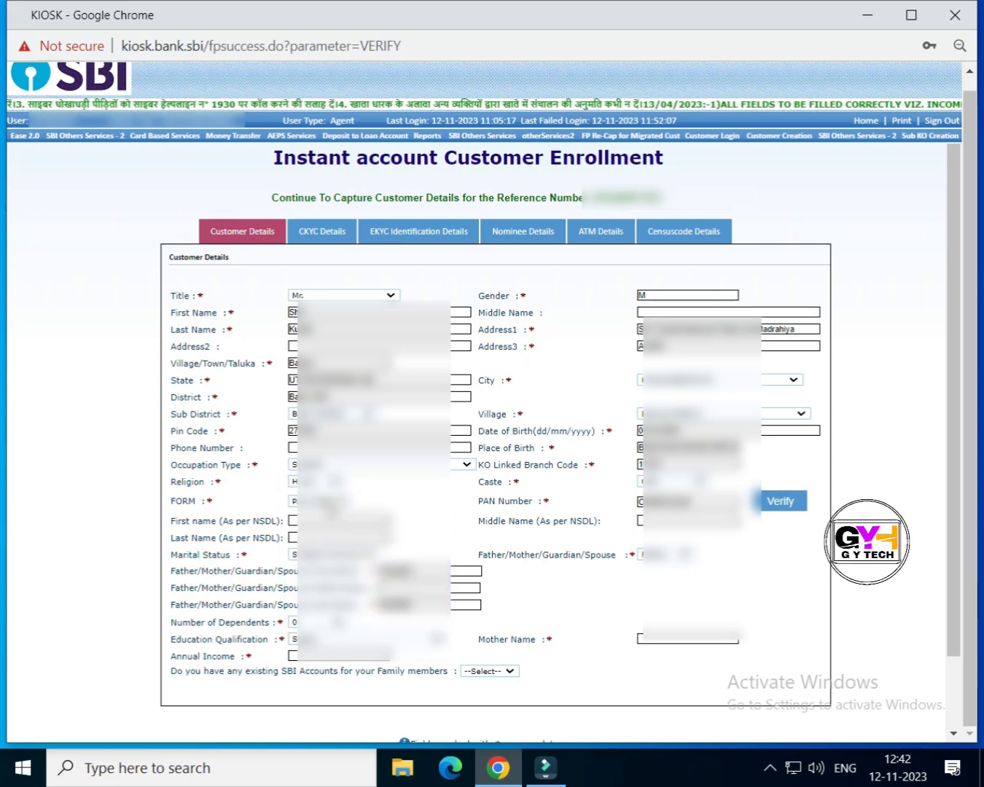
pyautogui.click(659, 642)
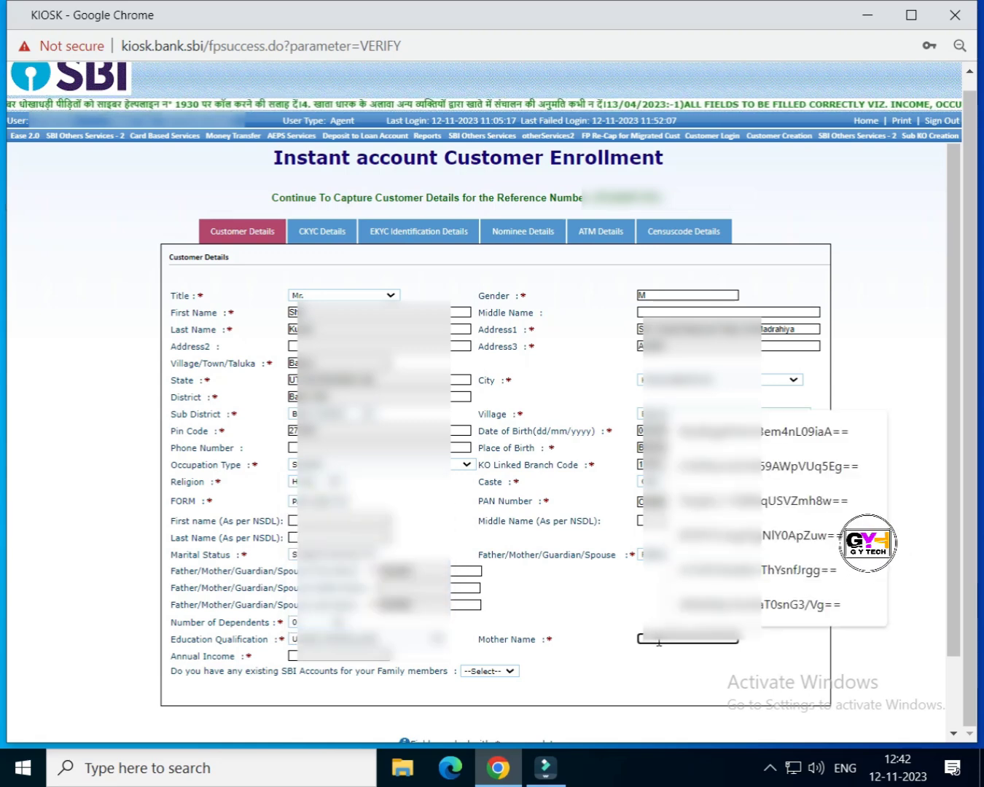
pyautogui.click(434, 639)
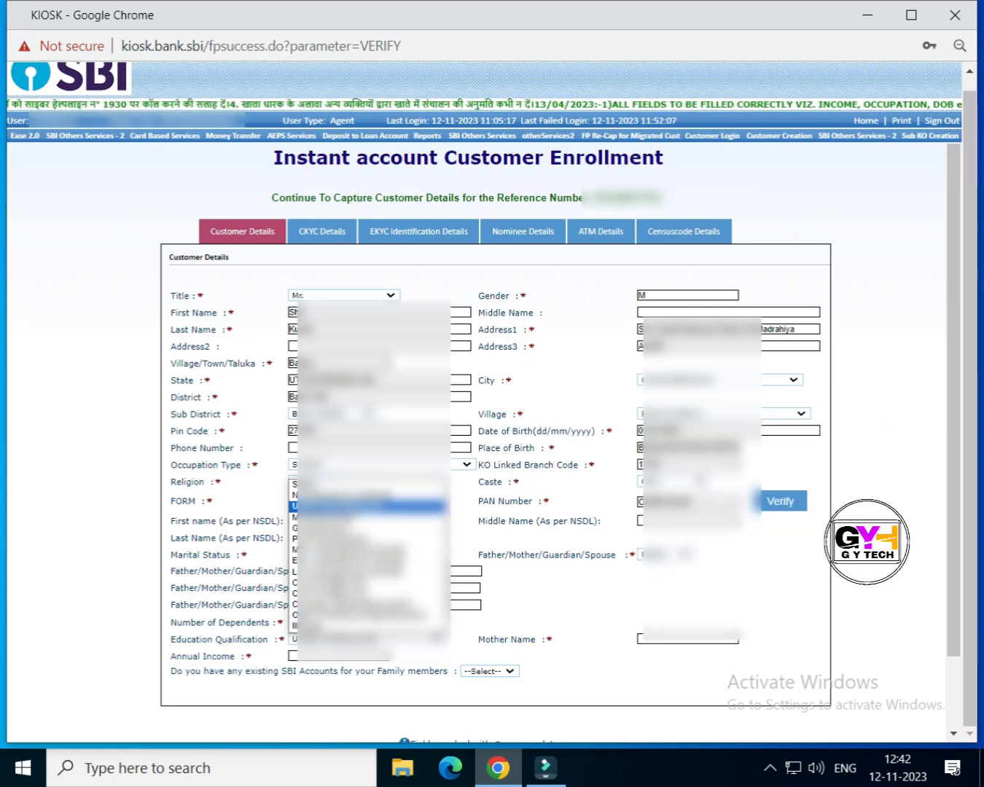
pyautogui.click(350, 505)
pyautogui.click(662, 641)
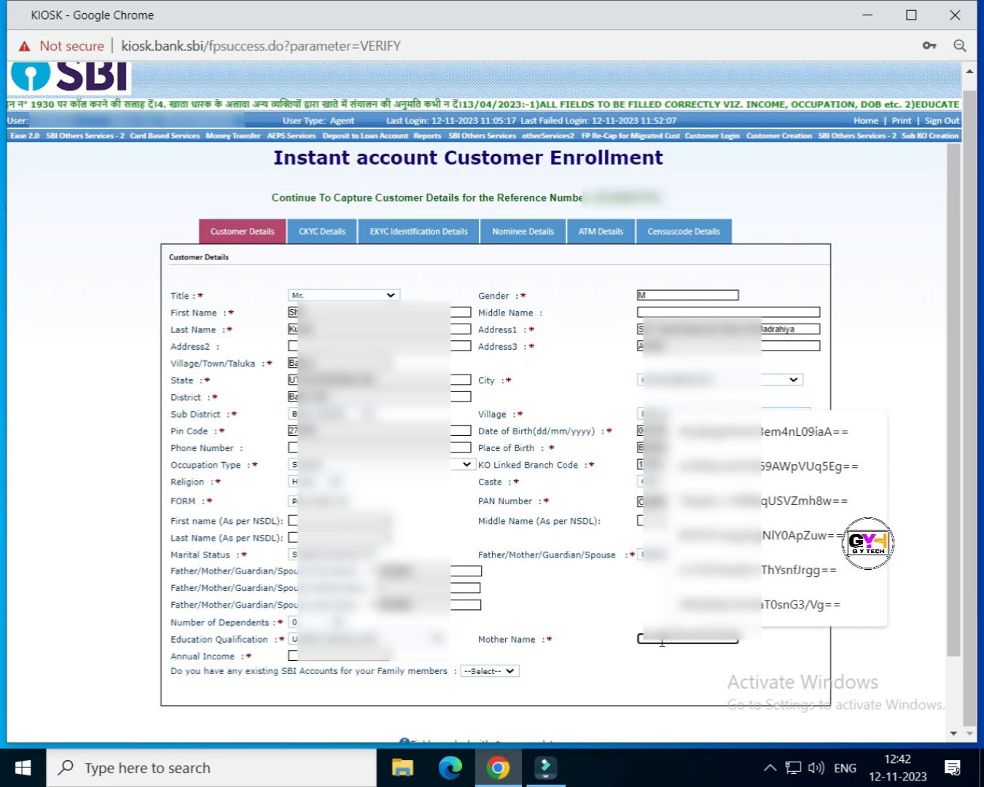
pyautogui.write('PHOOLMA')
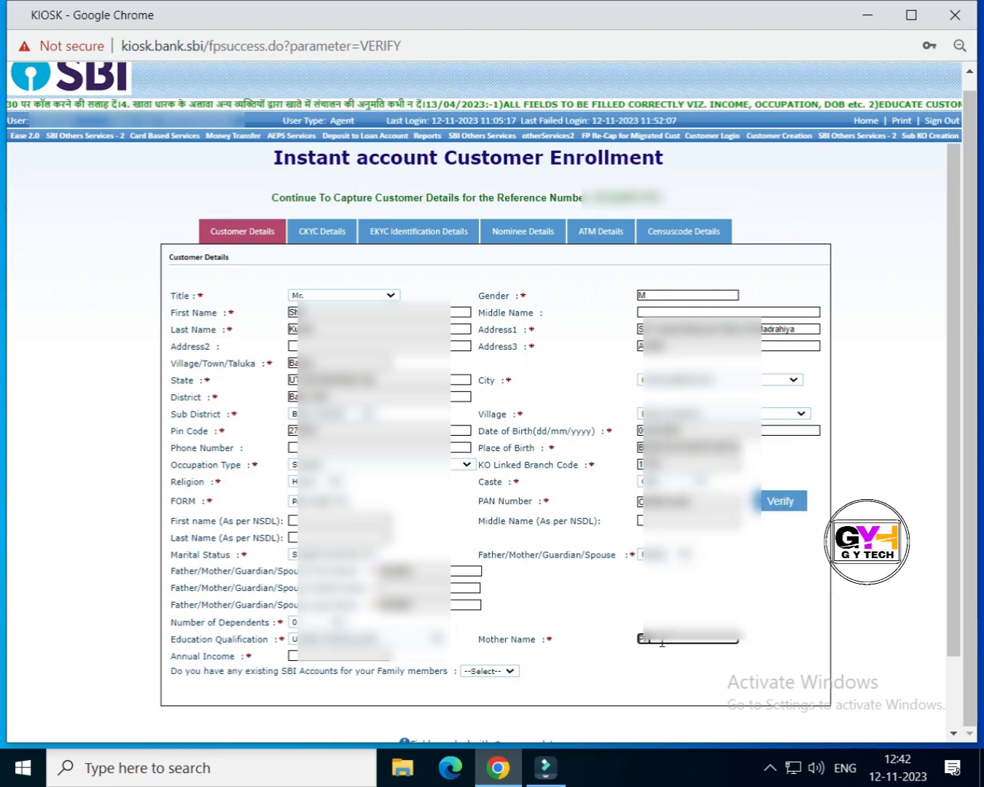
pyautogui.write('T')
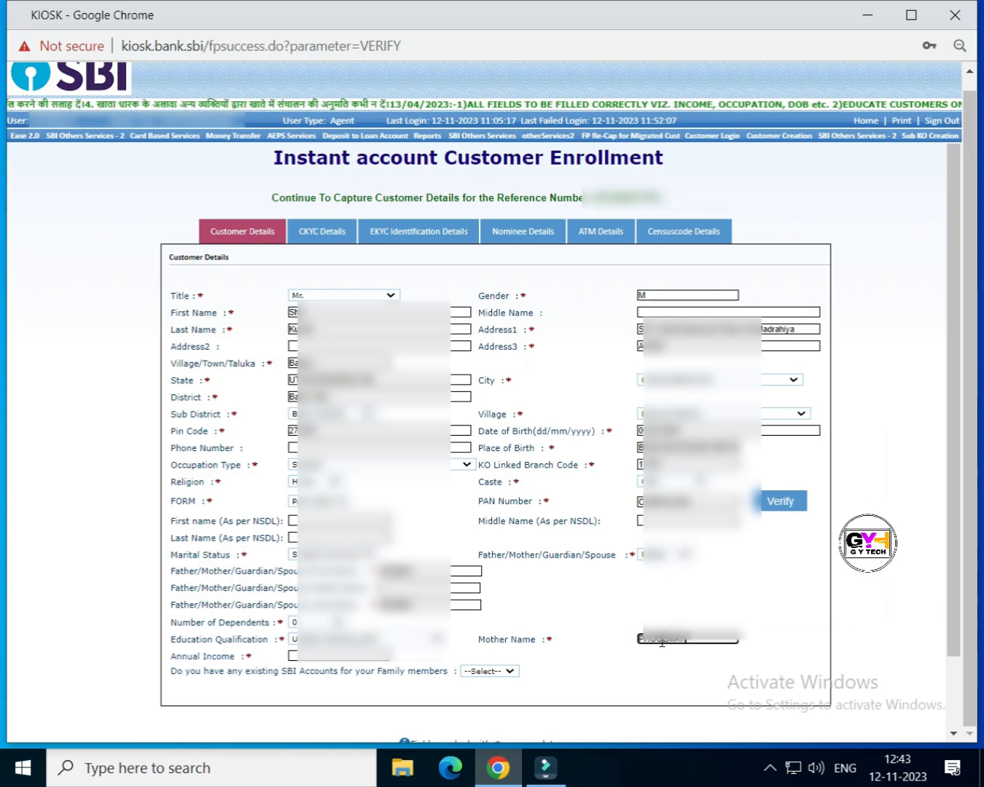
# Step: Set annual income to 10, answer NO to family SBI accounts, and open CKYC Details
pyautogui.click(337, 660)
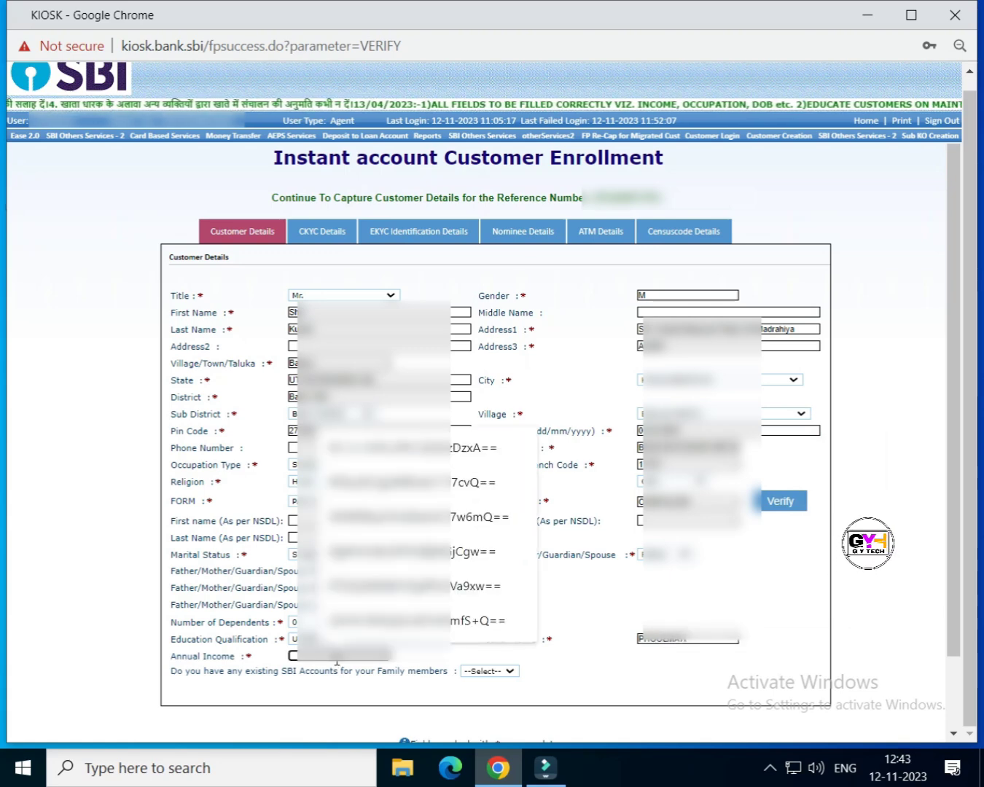
pyautogui.write('10')
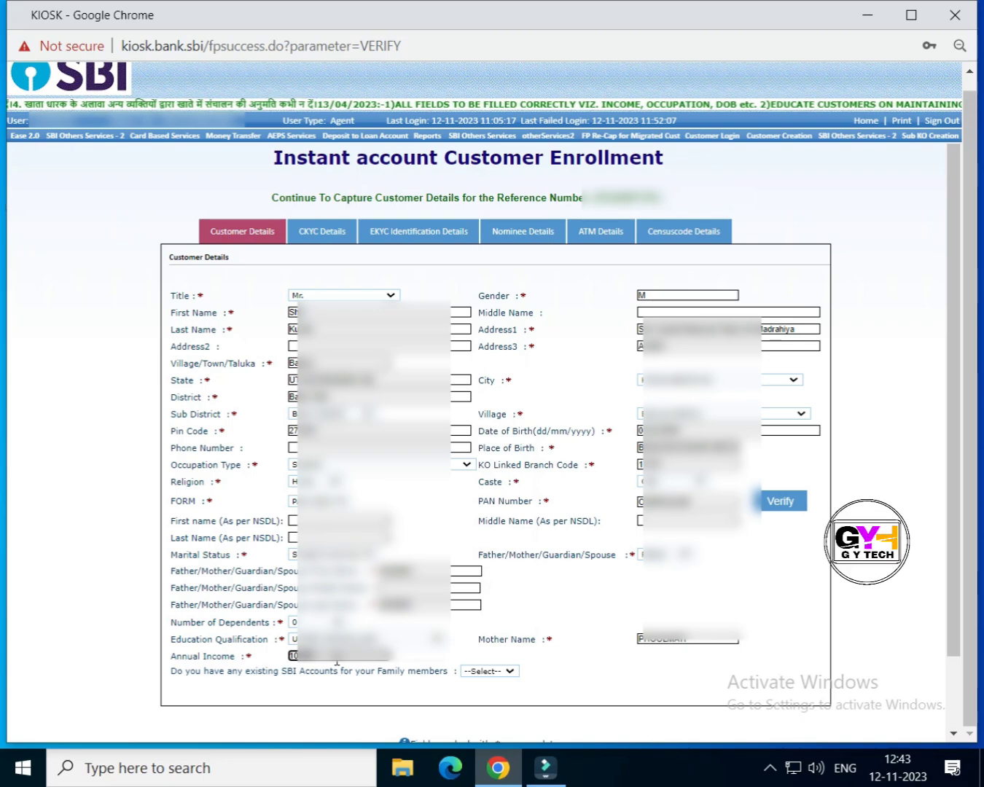
pyautogui.click(511, 670)
pyautogui.click(481, 709)
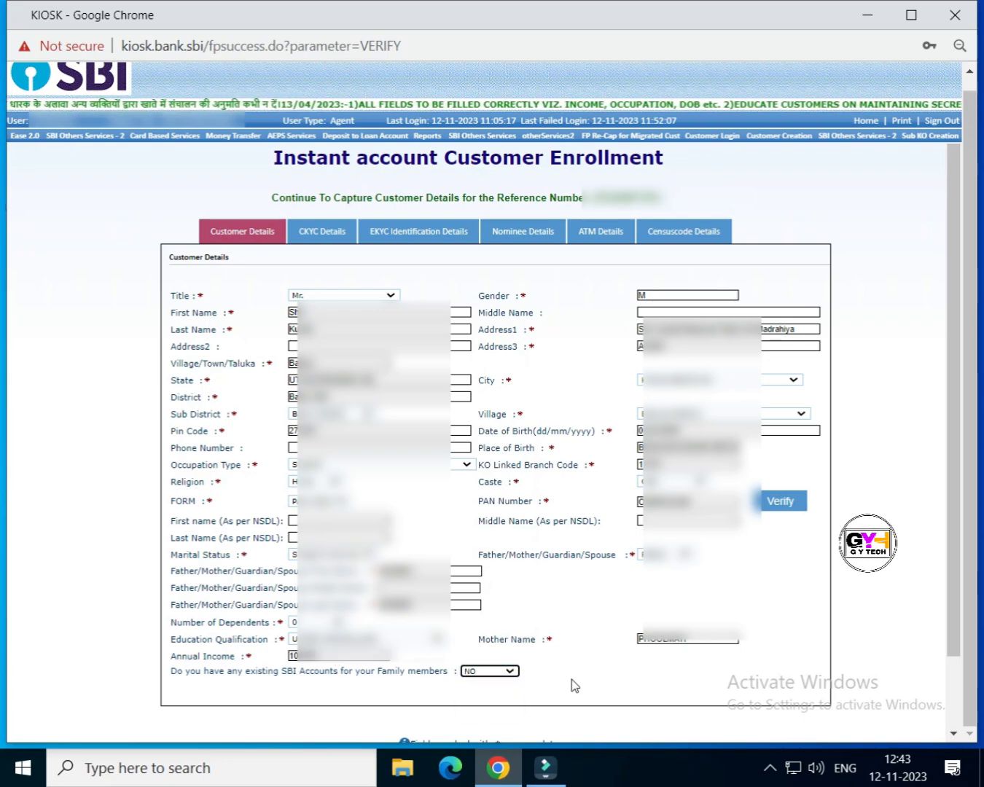
pyautogui.click(326, 237)
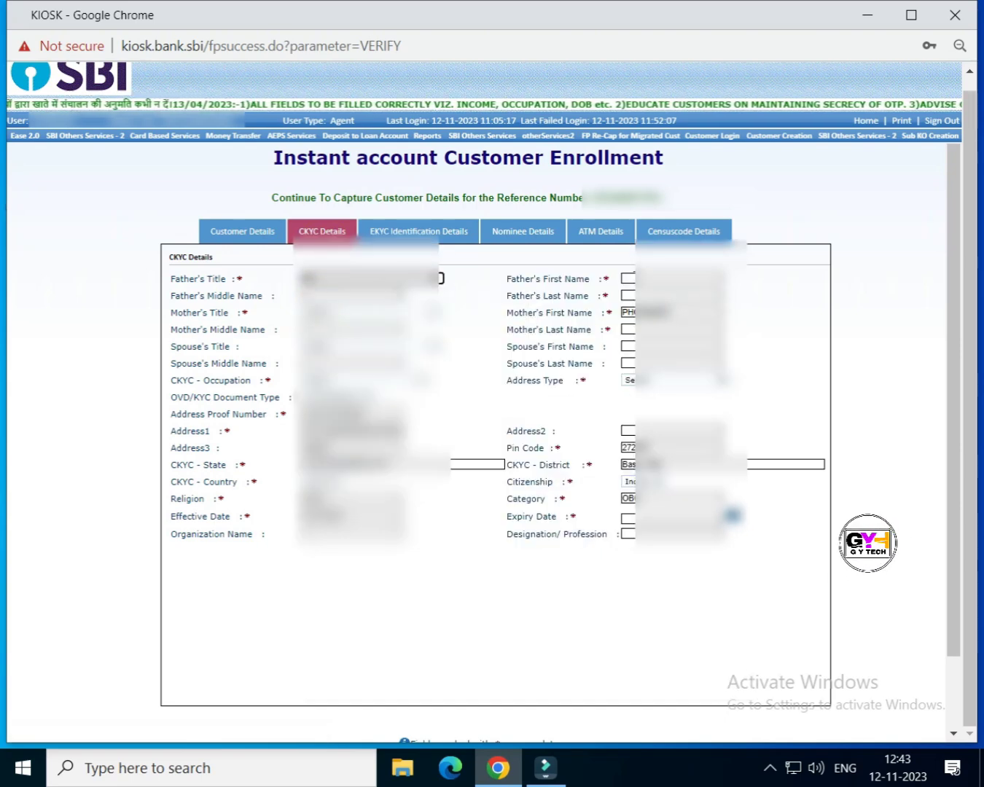
# Step: Fill in the father's first and last name, the mother's title and last name
pyautogui.click(628, 279)
pyautogui.write('san')
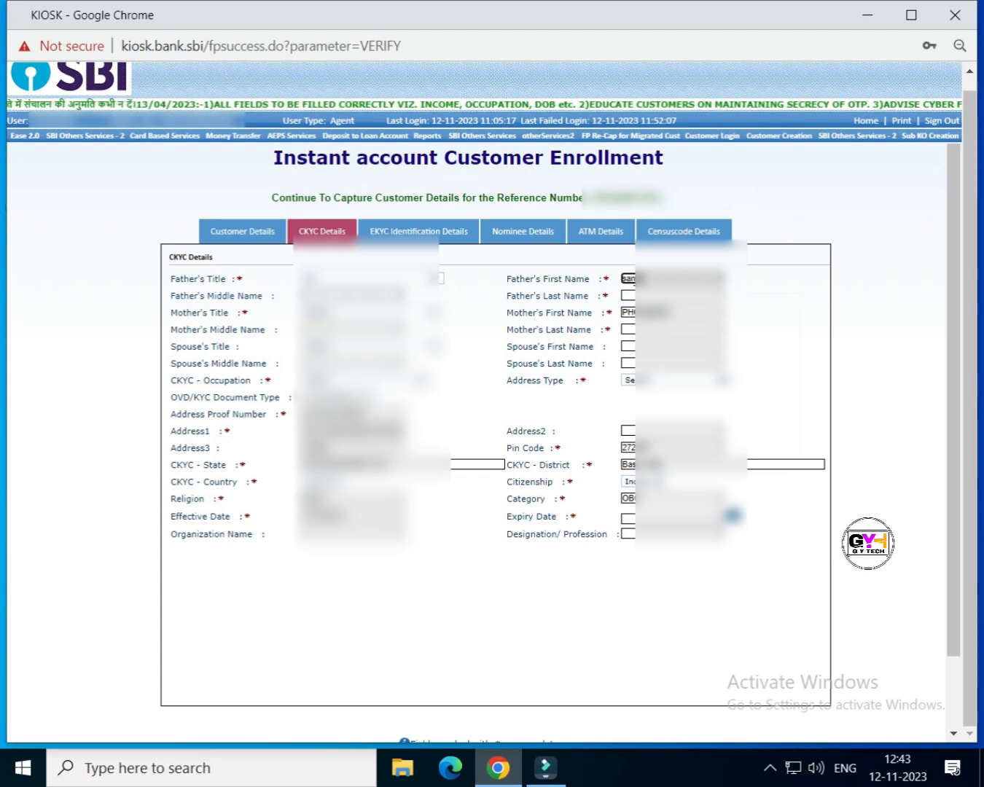
pyautogui.press('Tab')
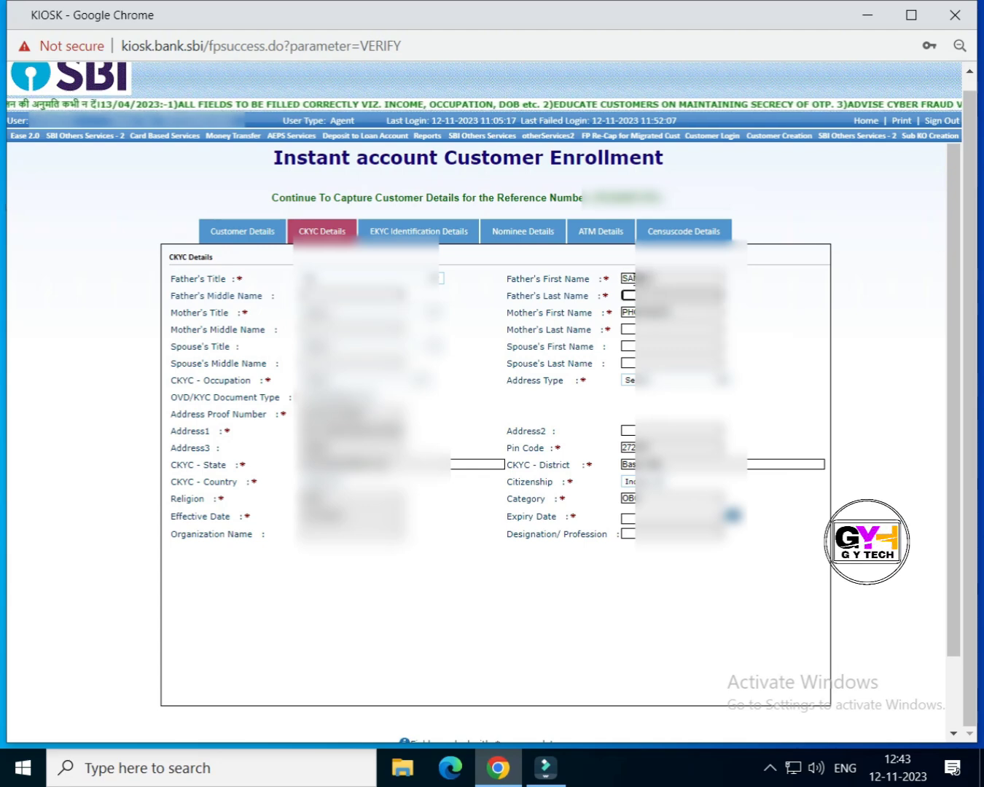
pyautogui.write('san')
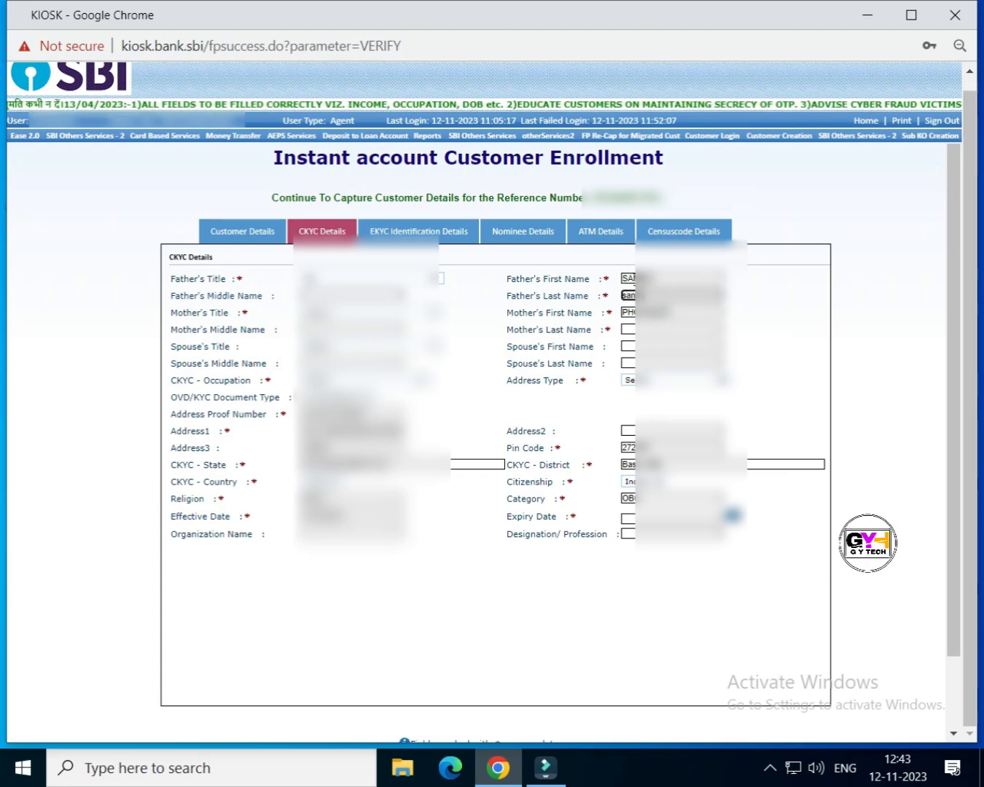
pyautogui.click(504, 317)
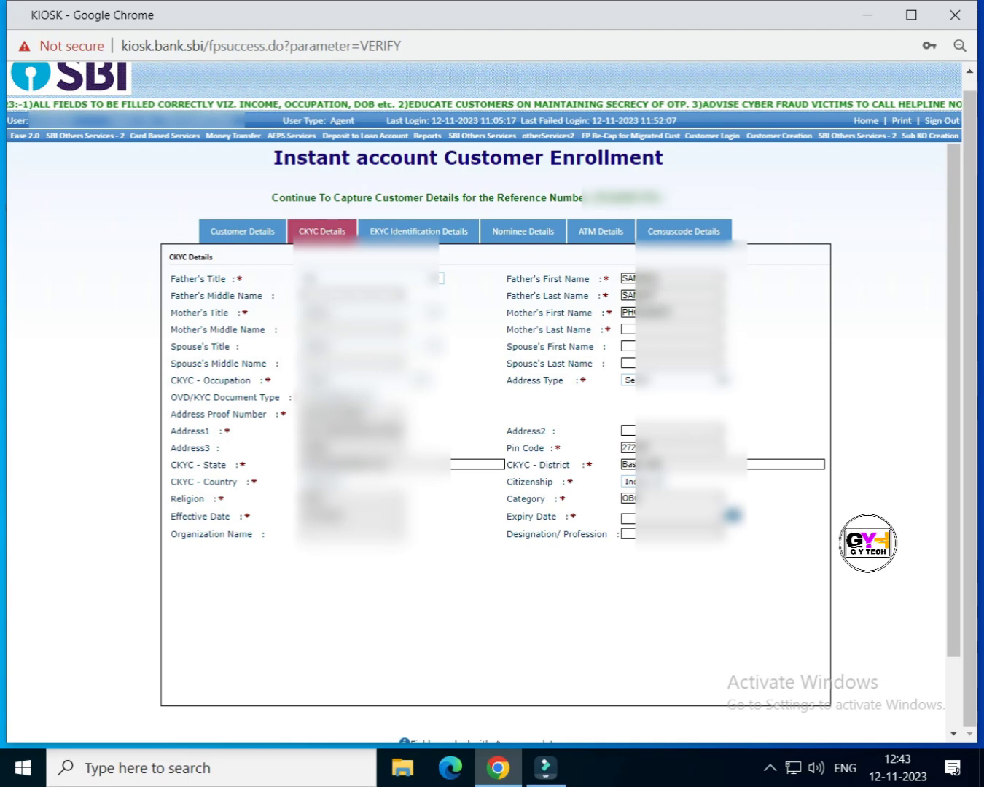
pyautogui.click(434, 314)
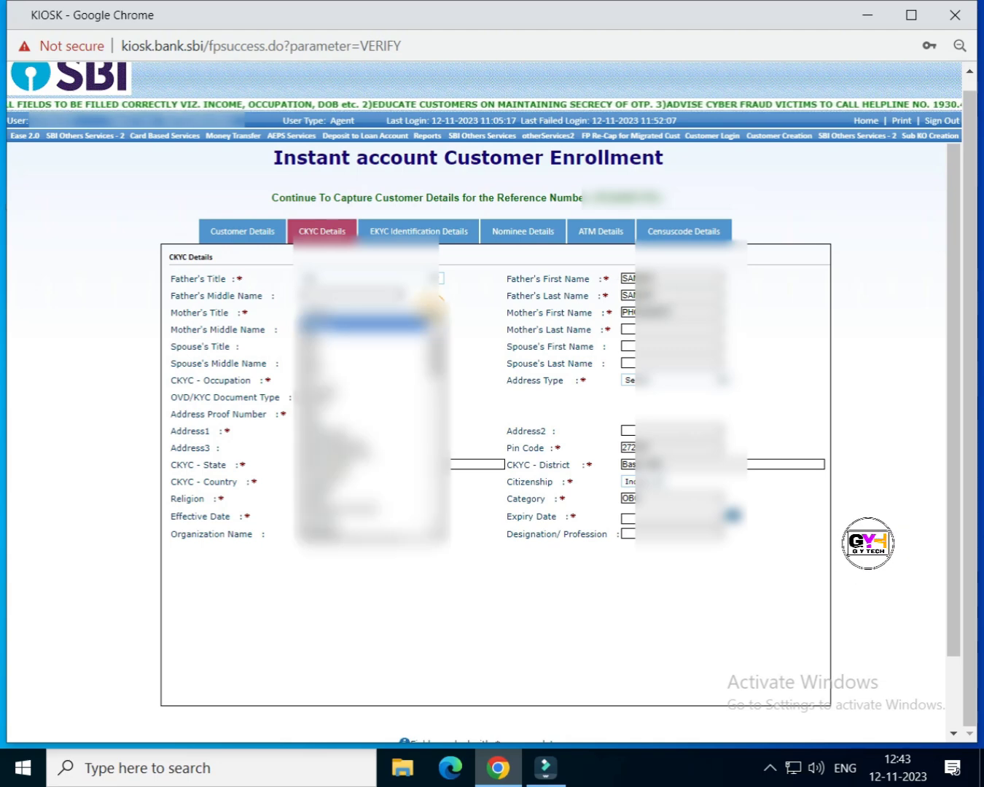
pyautogui.click(364, 346)
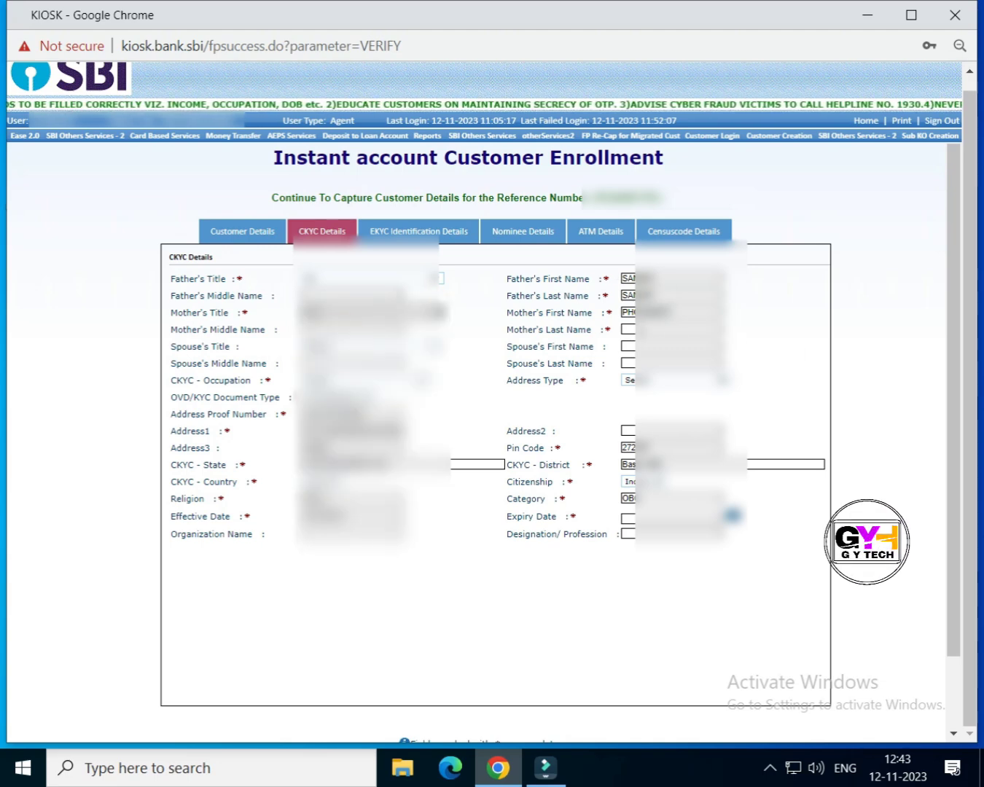
pyautogui.click(627, 330)
pyautogui.write('pho')
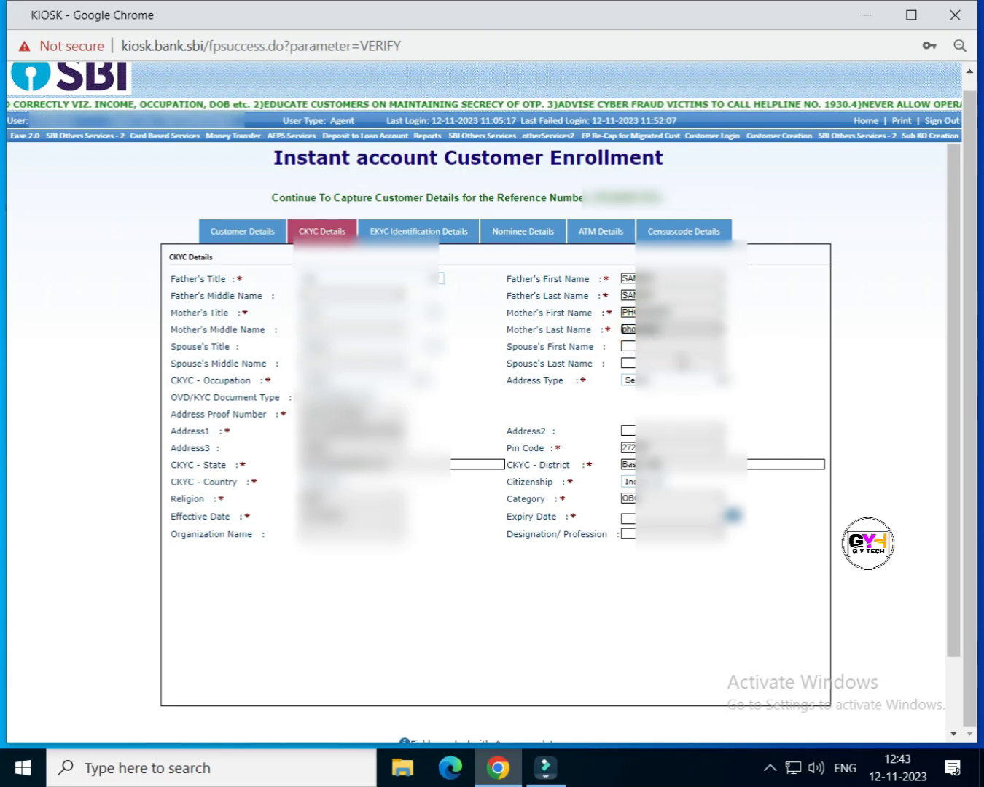
pyautogui.click(800, 374)
# Step: Choose the CKYC occupation and address type
pyautogui.click(379, 382)
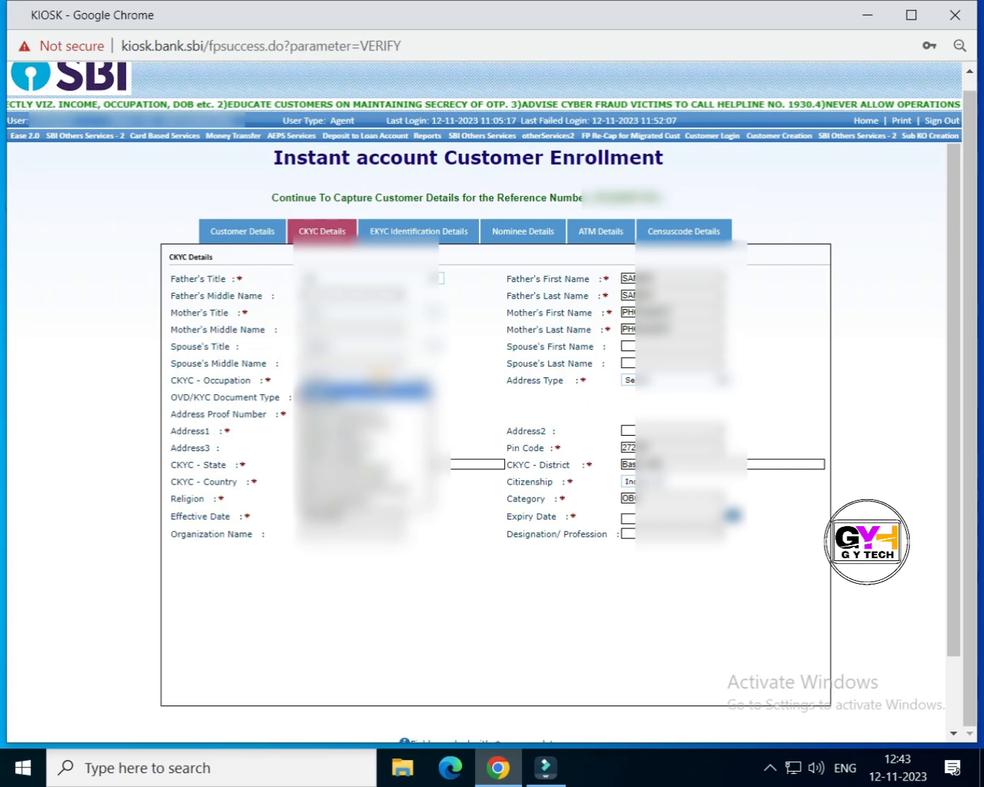
pyautogui.click(365, 457)
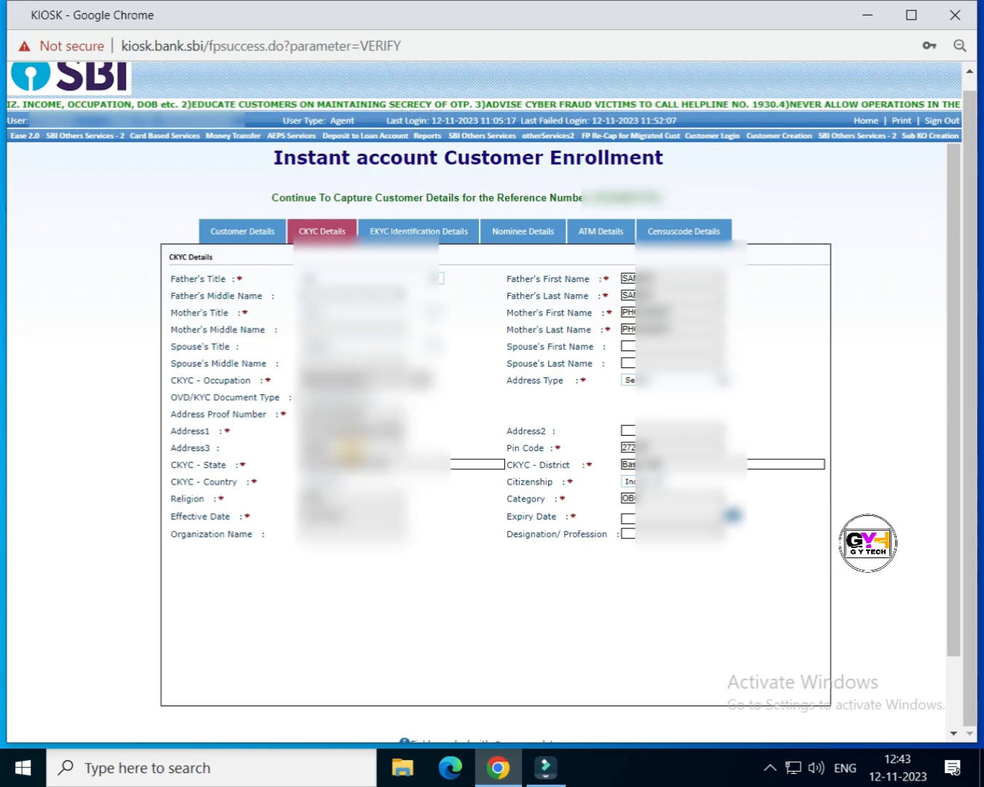
pyautogui.click(656, 380)
pyautogui.click(633, 409)
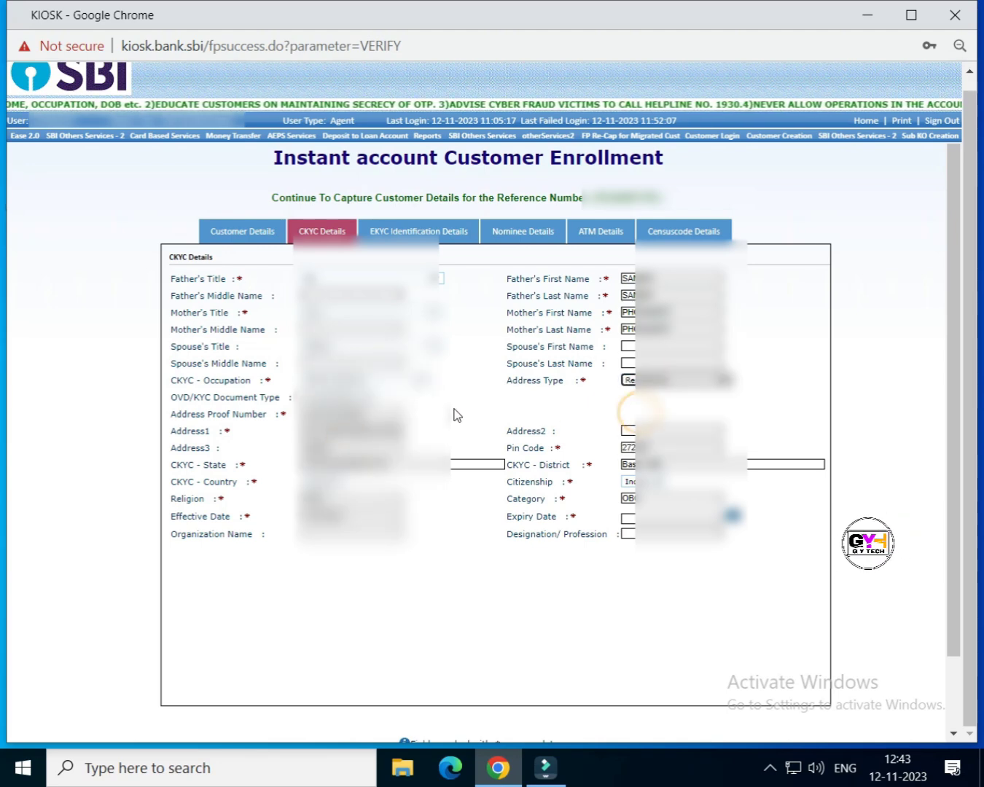
pyautogui.click(496, 408)
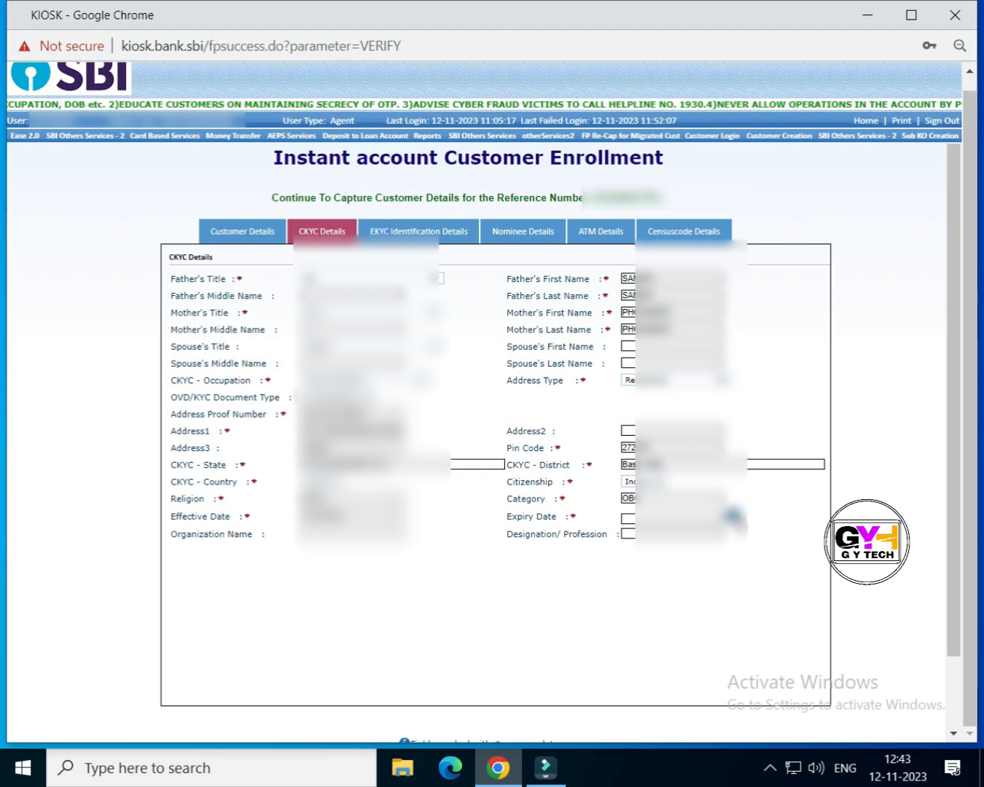
# Step: Set the expiry date to the 1st of the chosen year and show EKYC Identification Details
pyautogui.click(733, 515)
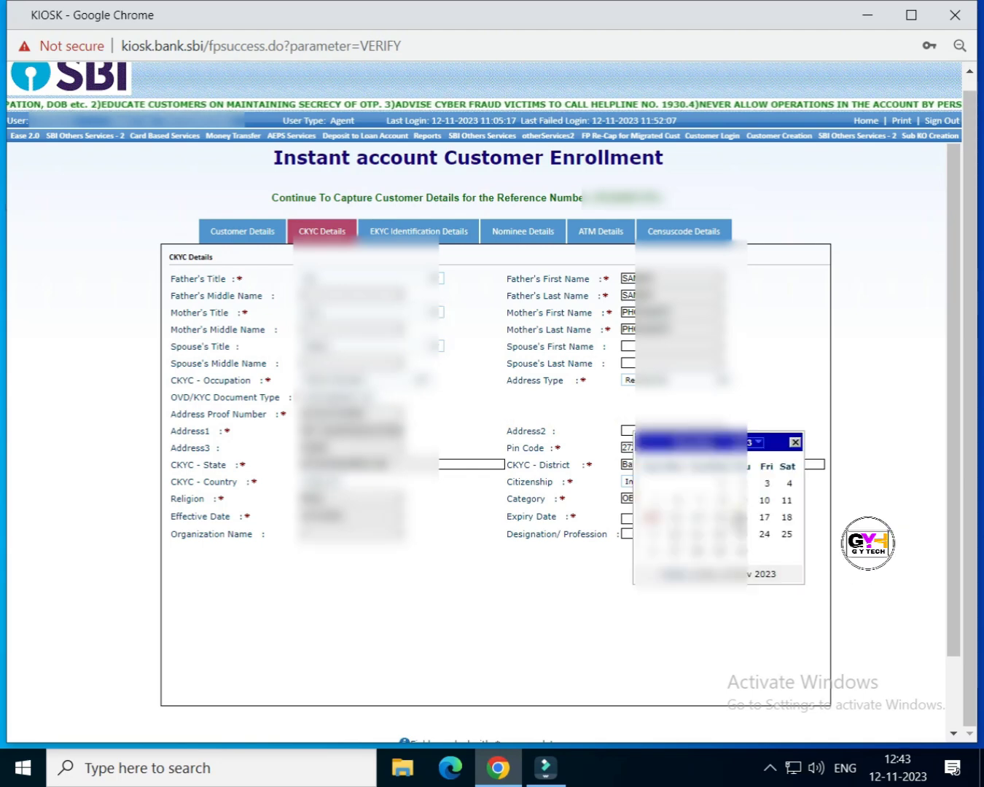
pyautogui.click(755, 443)
pyautogui.click(745, 585)
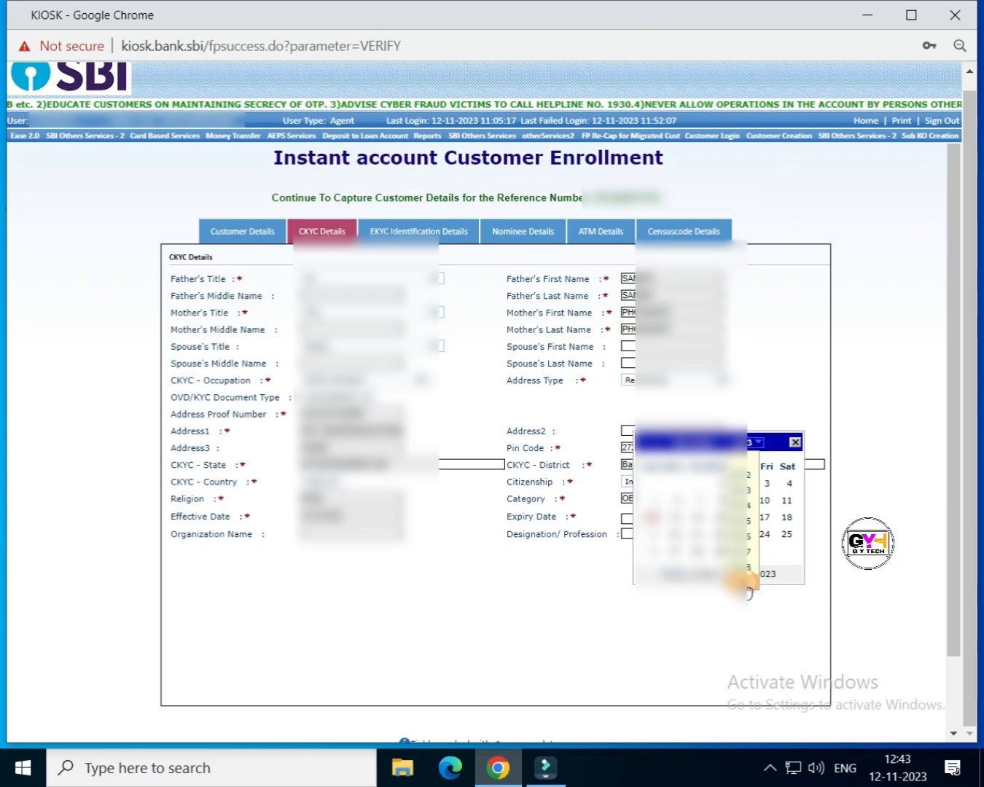
pyautogui.click(745, 586)
pyautogui.click(745, 585)
pyautogui.click(745, 459)
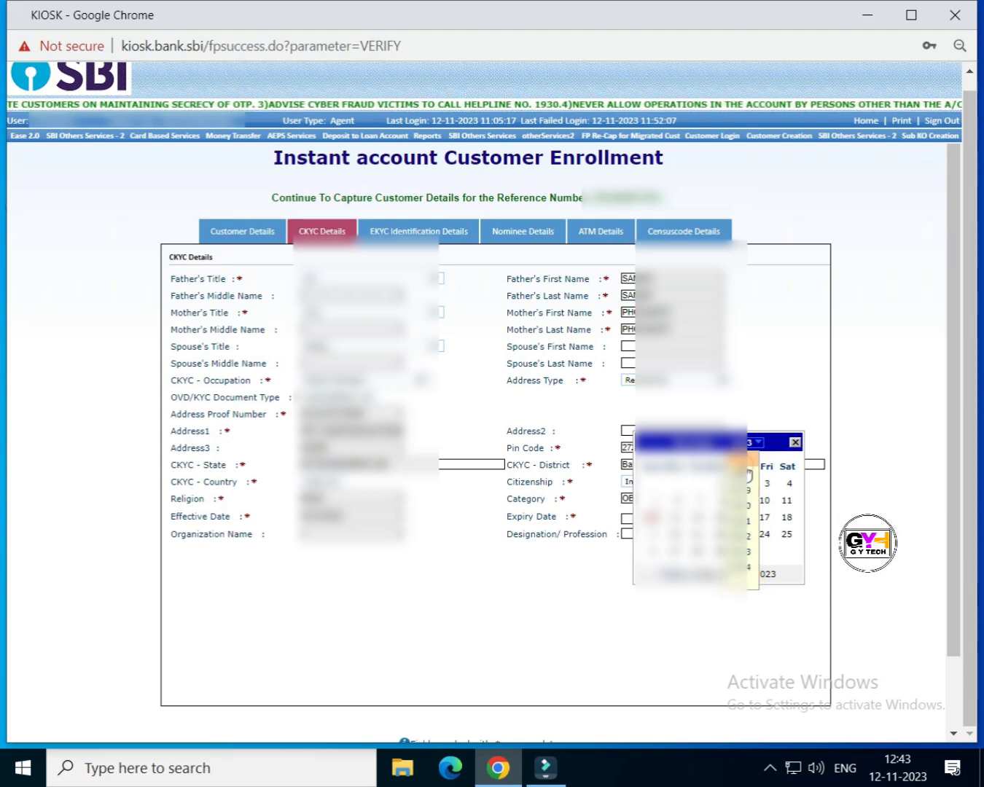
pyautogui.click(748, 472)
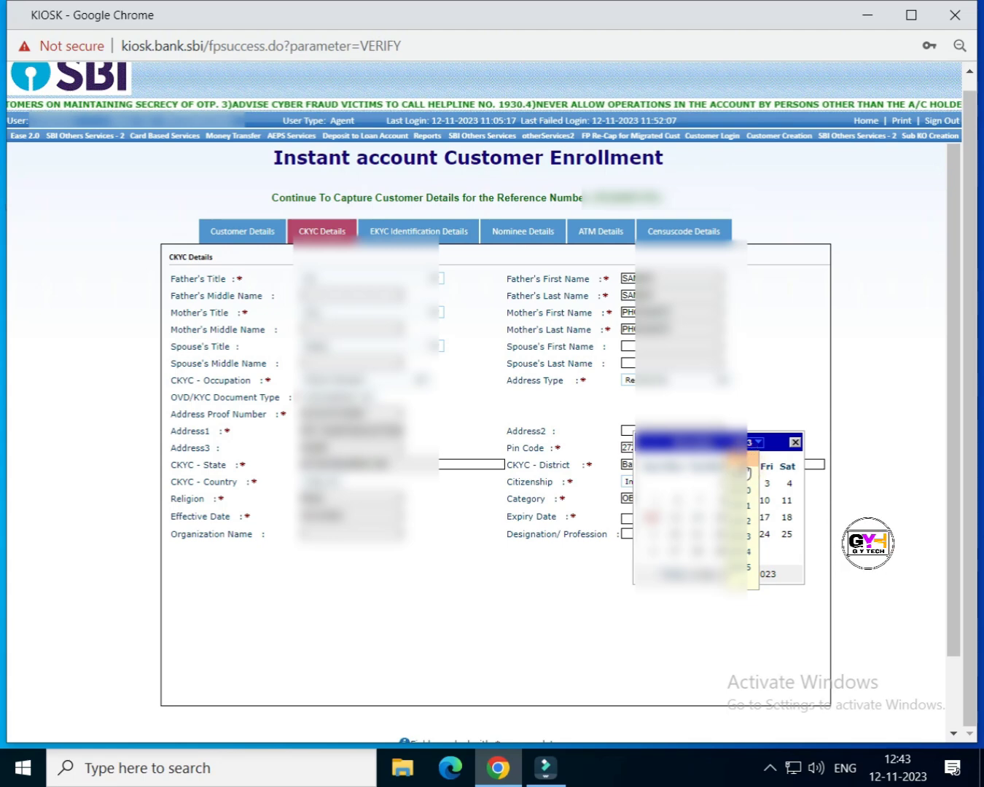
pyautogui.click(741, 462)
pyautogui.click(741, 462)
pyautogui.click(741, 462)
pyautogui.click(741, 462)
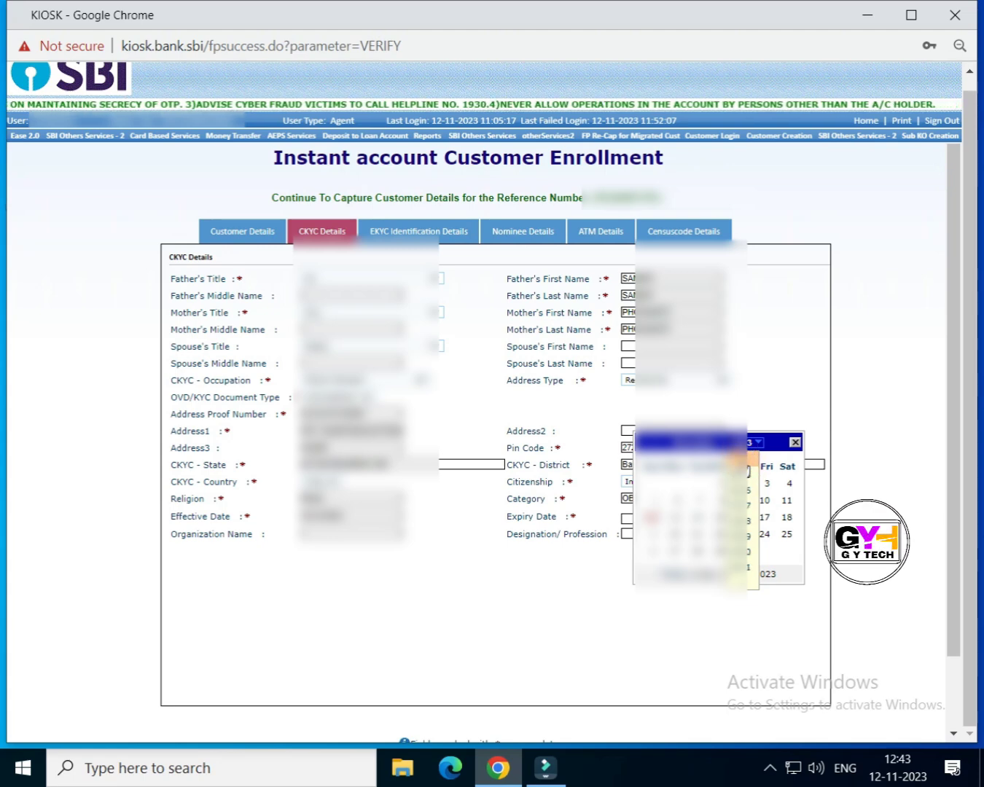
pyautogui.click(740, 474)
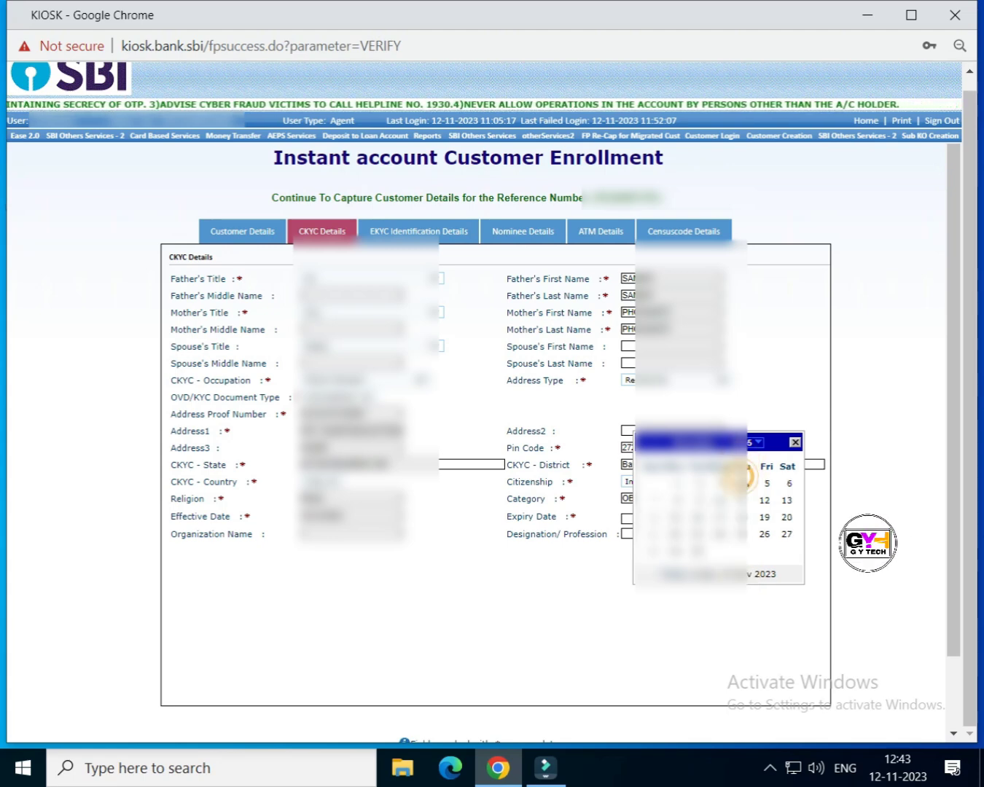
pyautogui.click(676, 483)
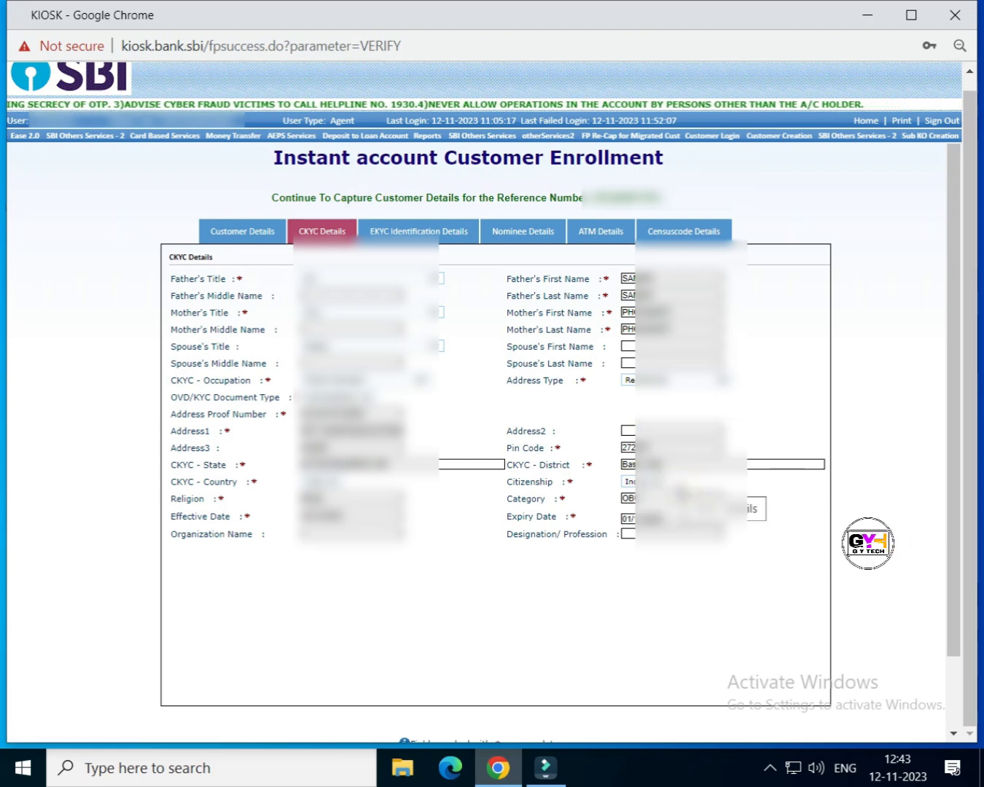
pyautogui.click(413, 237)
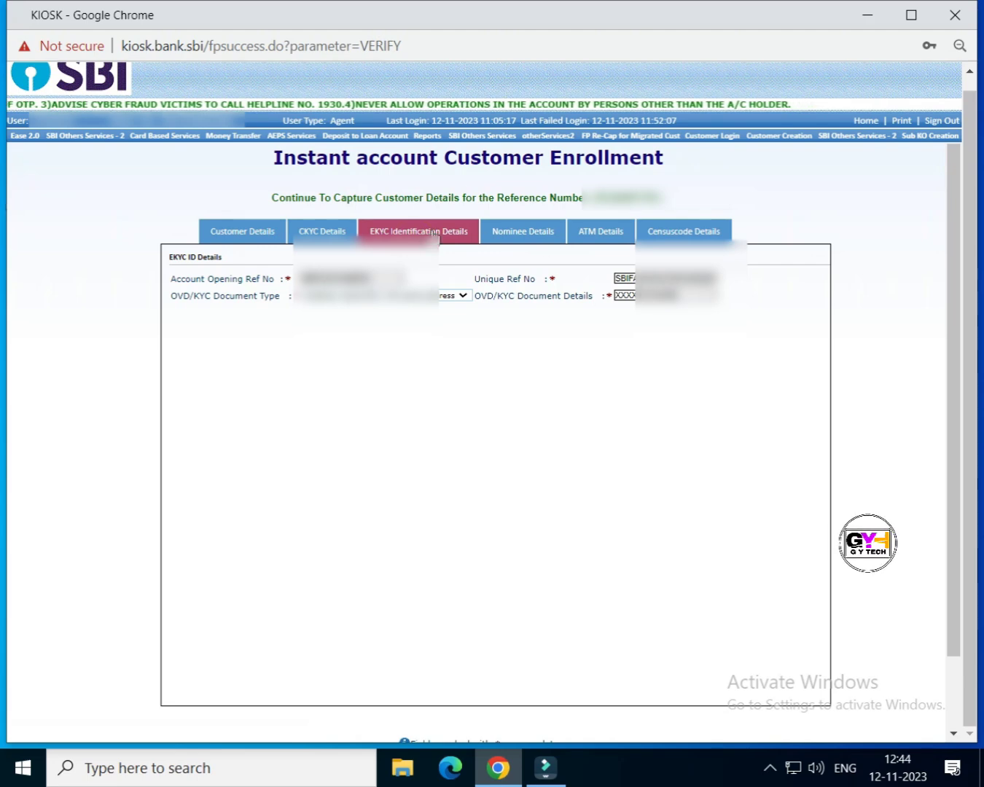
# Step: Open the nominee details and enter the nominee's name and address
pyautogui.click(523, 237)
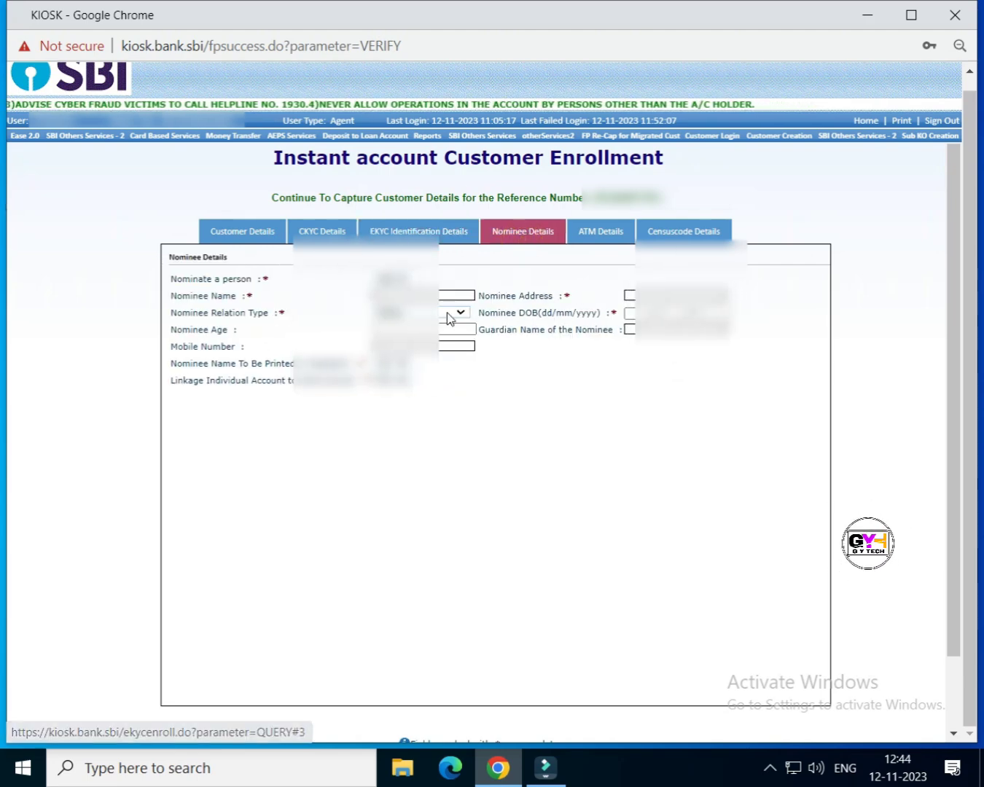
pyautogui.click(454, 295)
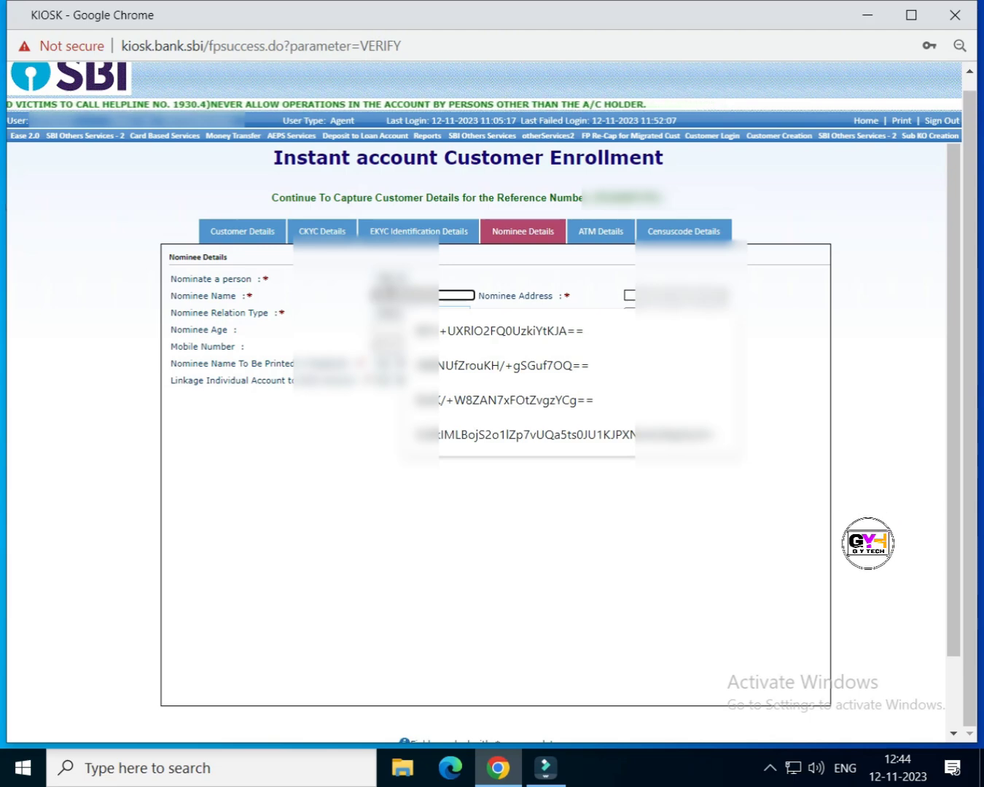
pyautogui.press('Escape')
pyautogui.write('...')
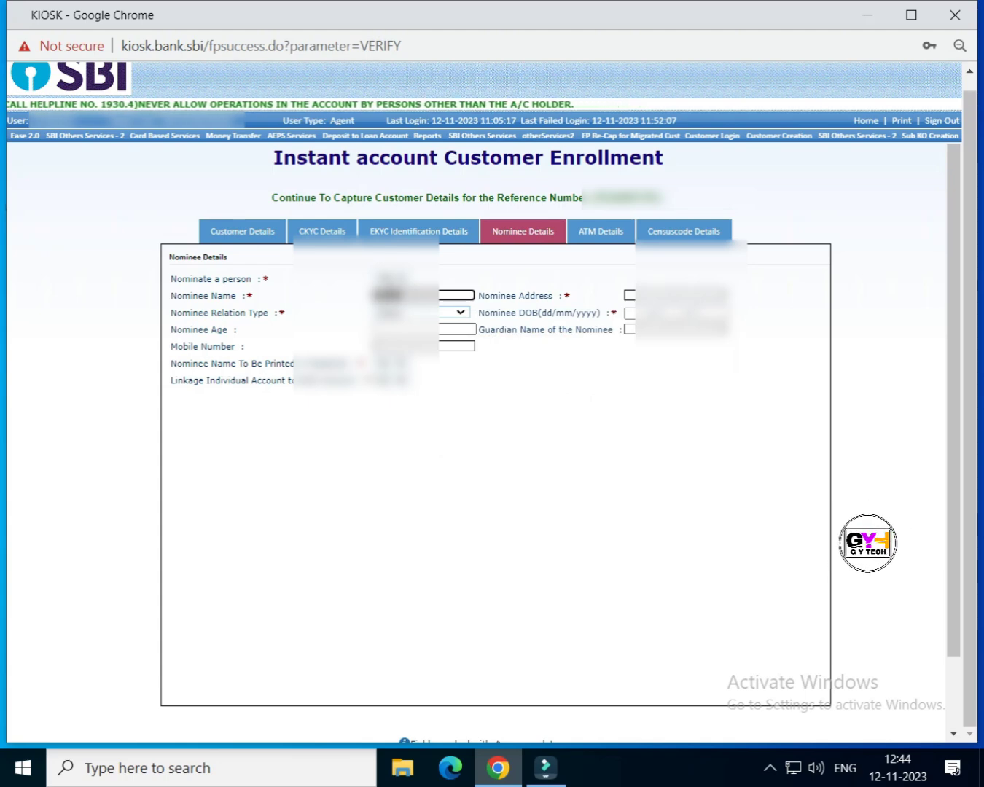
pyautogui.click(676, 295)
pyautogui.write('V')
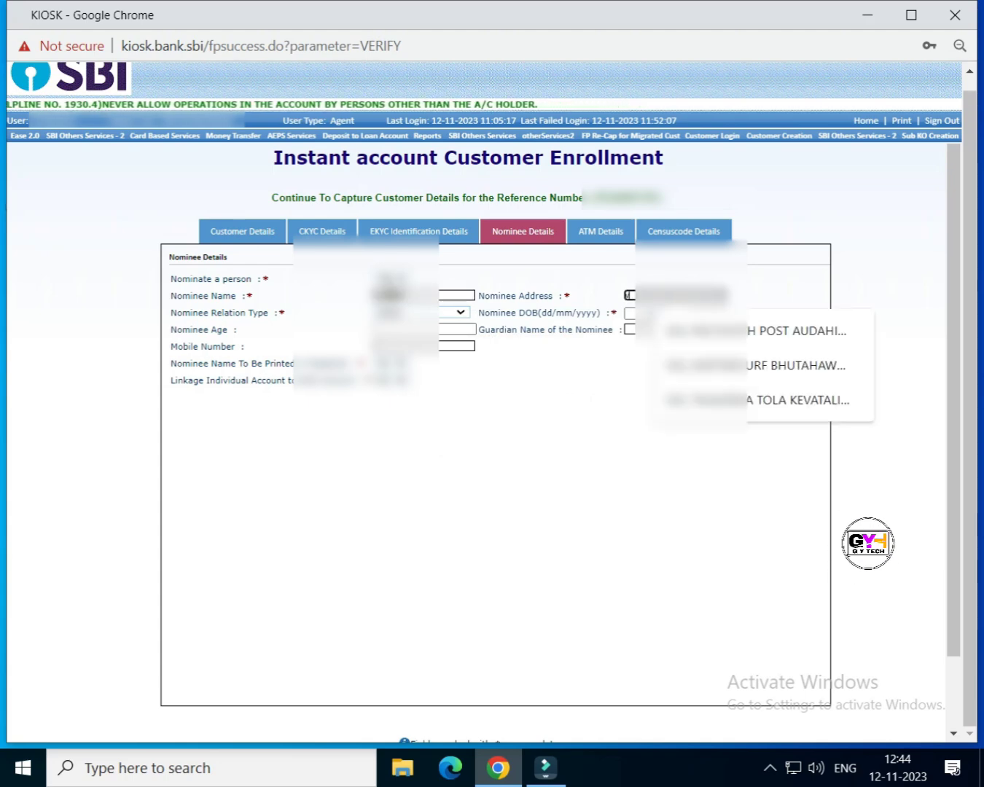
pyautogui.write('ill')
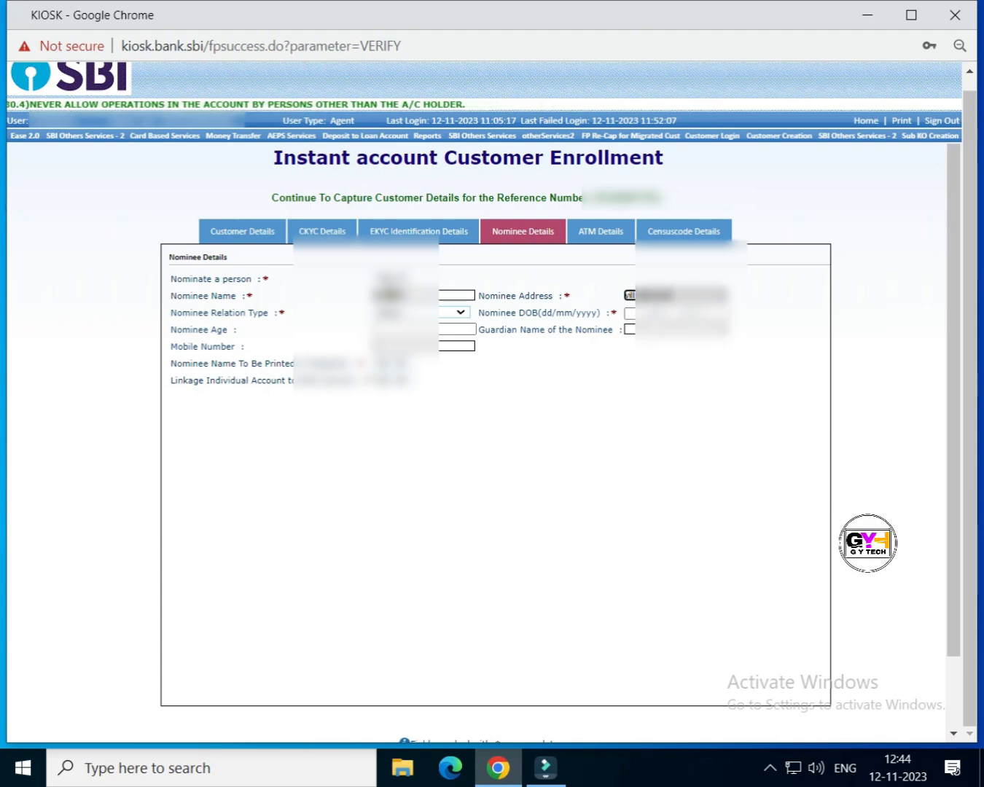
pyautogui.write('......')
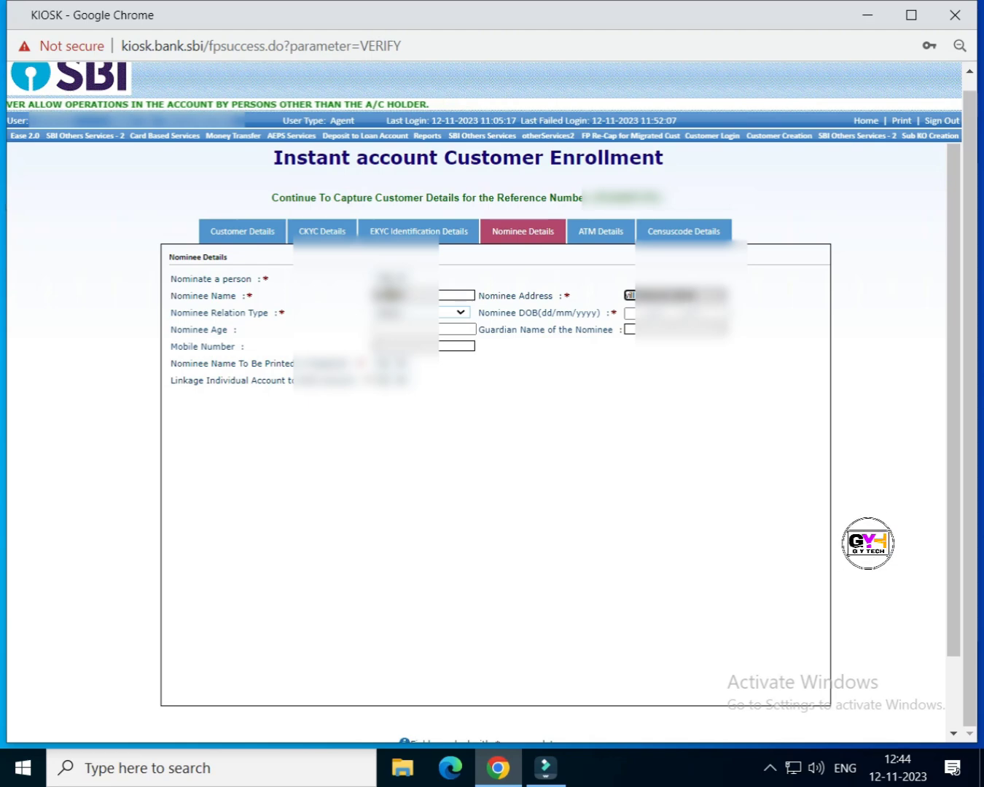
pyautogui.write('......')
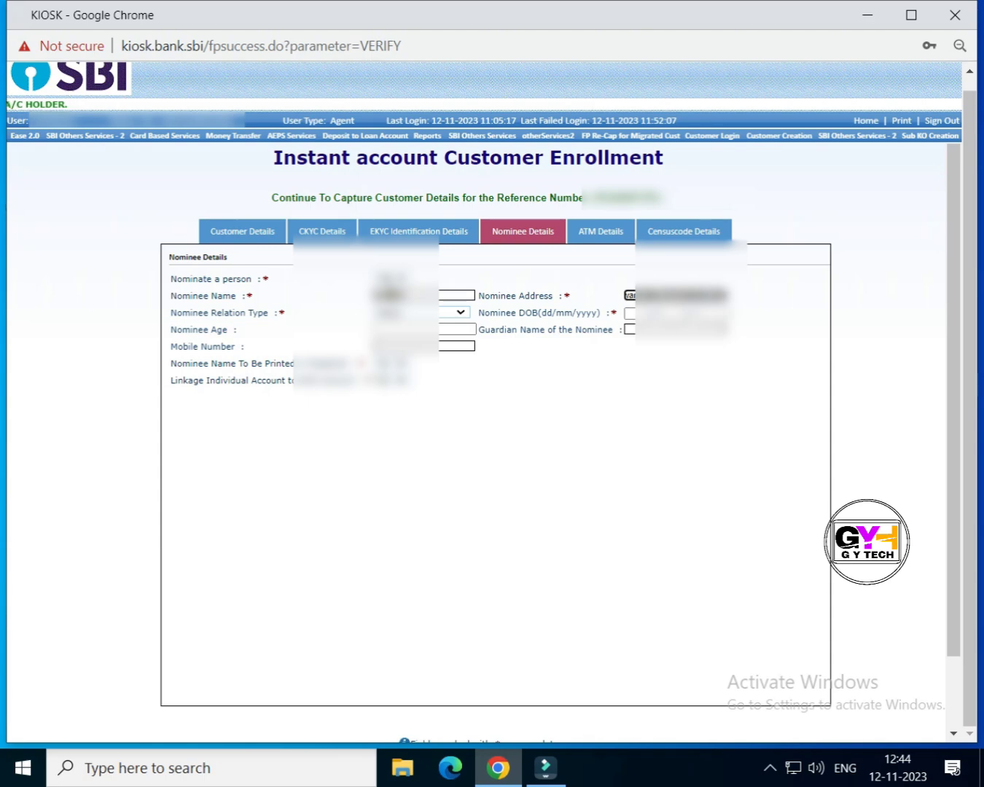
# Step: Choose the nominee relation type, enter the nominee's date of birth, and open ATM Details
pyautogui.click(408, 313)
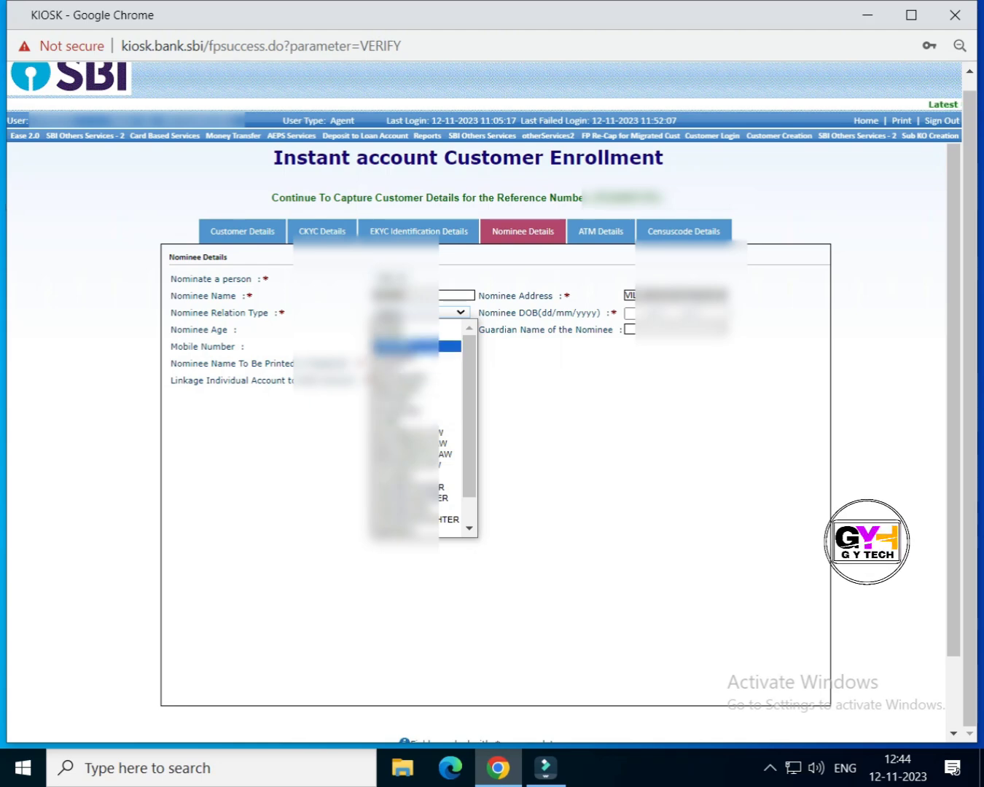
pyautogui.click(408, 344)
pyautogui.click(408, 312)
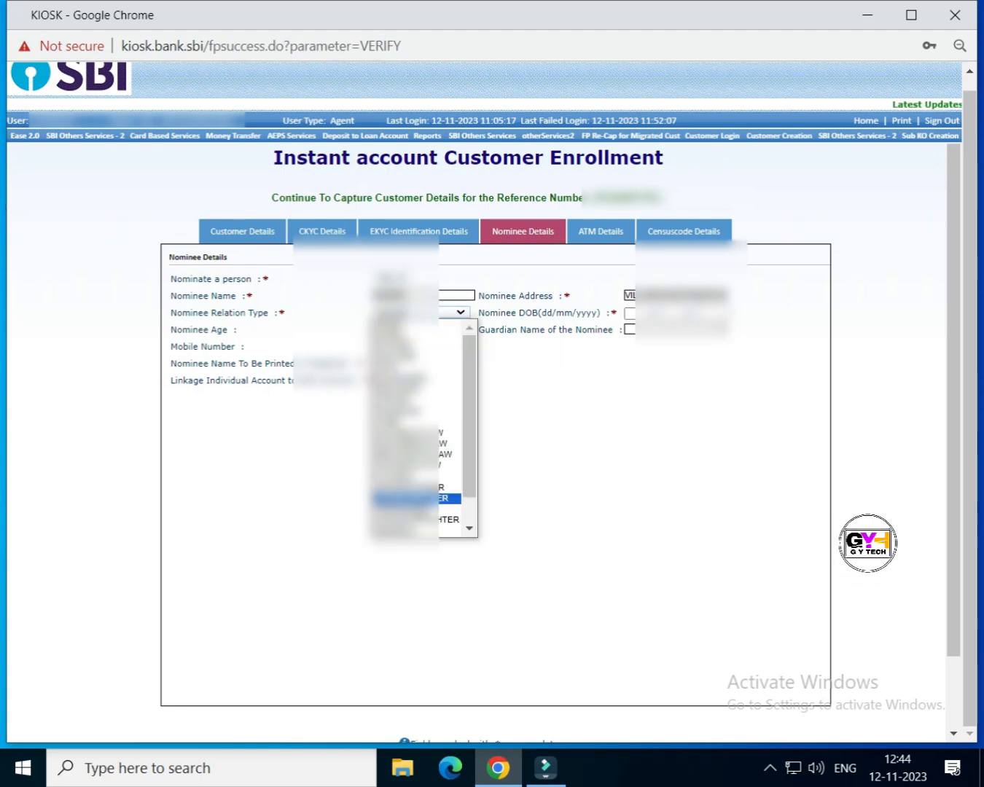
pyautogui.click(409, 346)
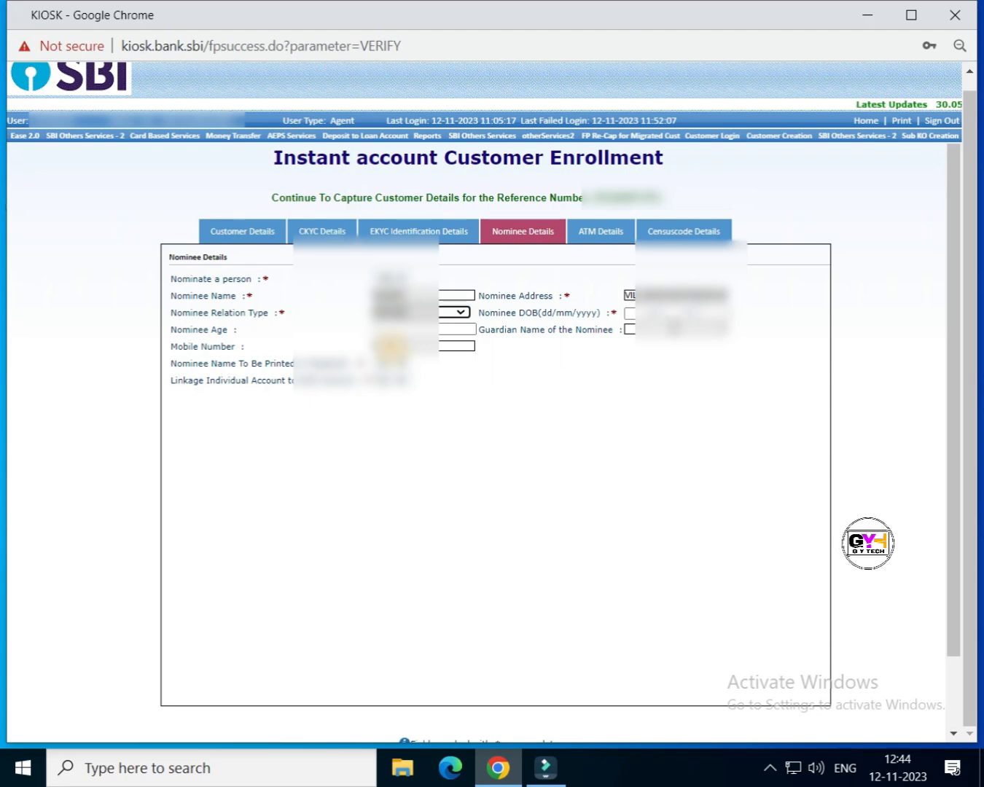
pyautogui.click(630, 314)
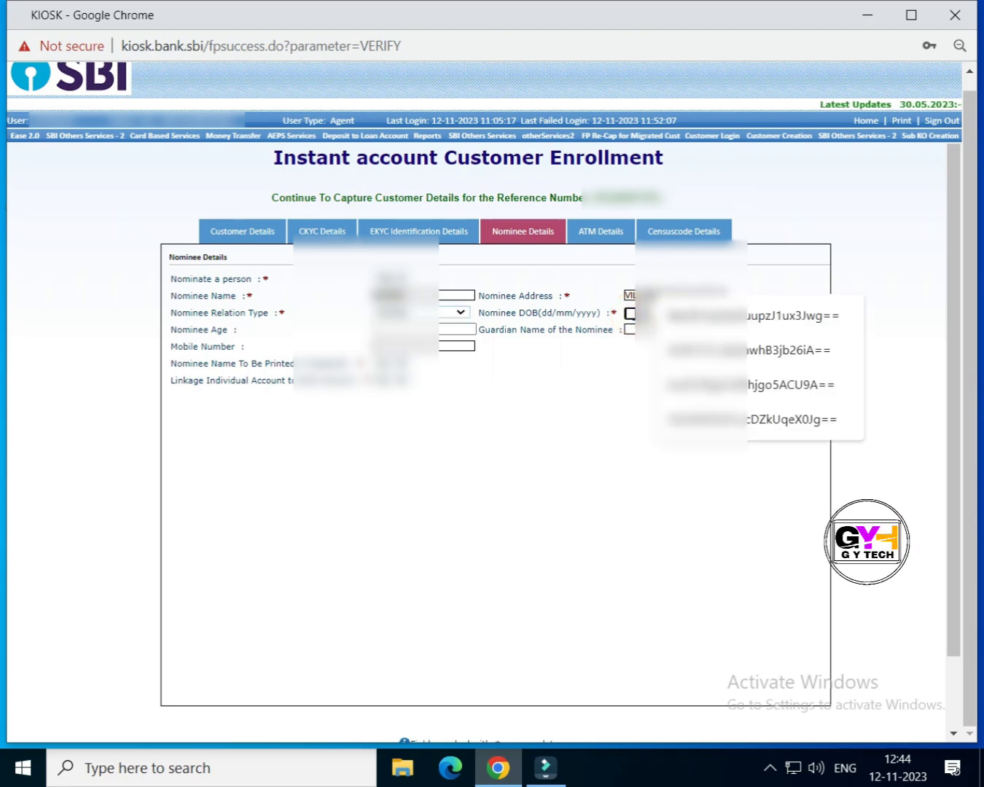
pyautogui.write('01')
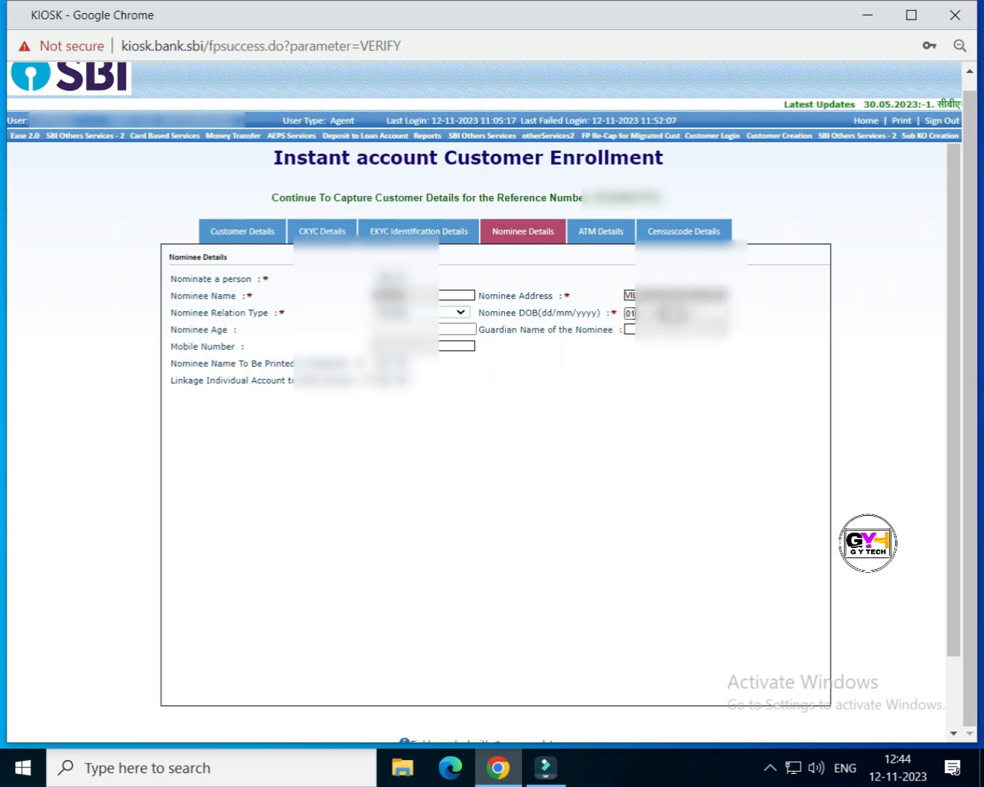
pyautogui.write('0119')
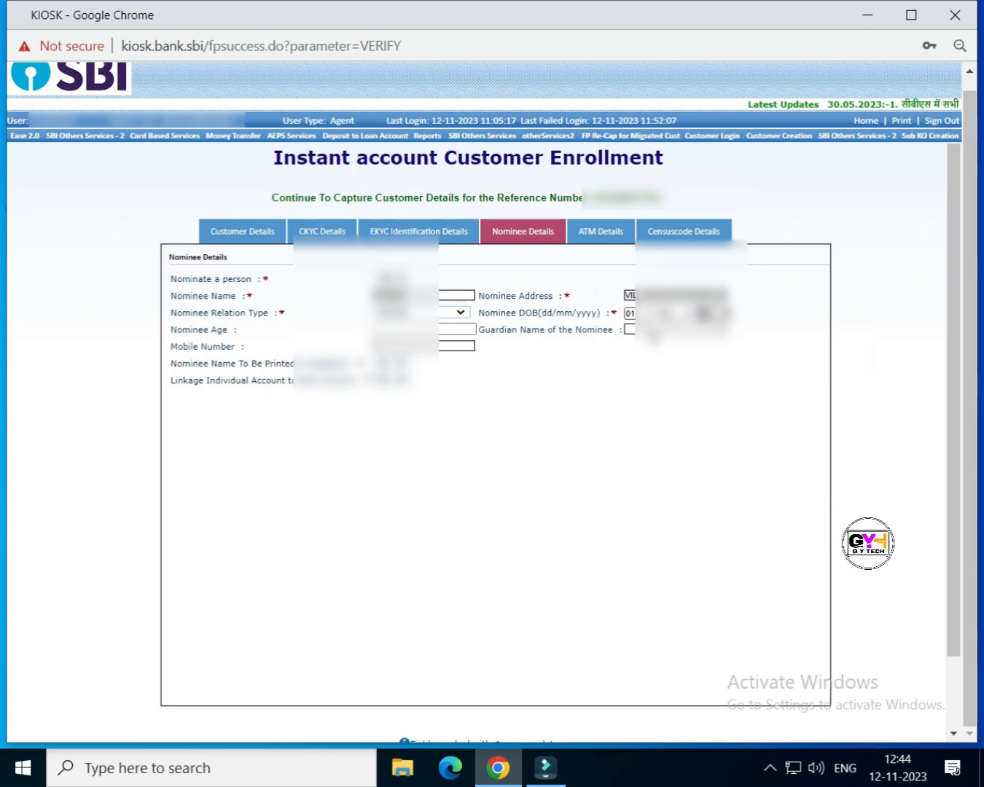
pyautogui.write('9')
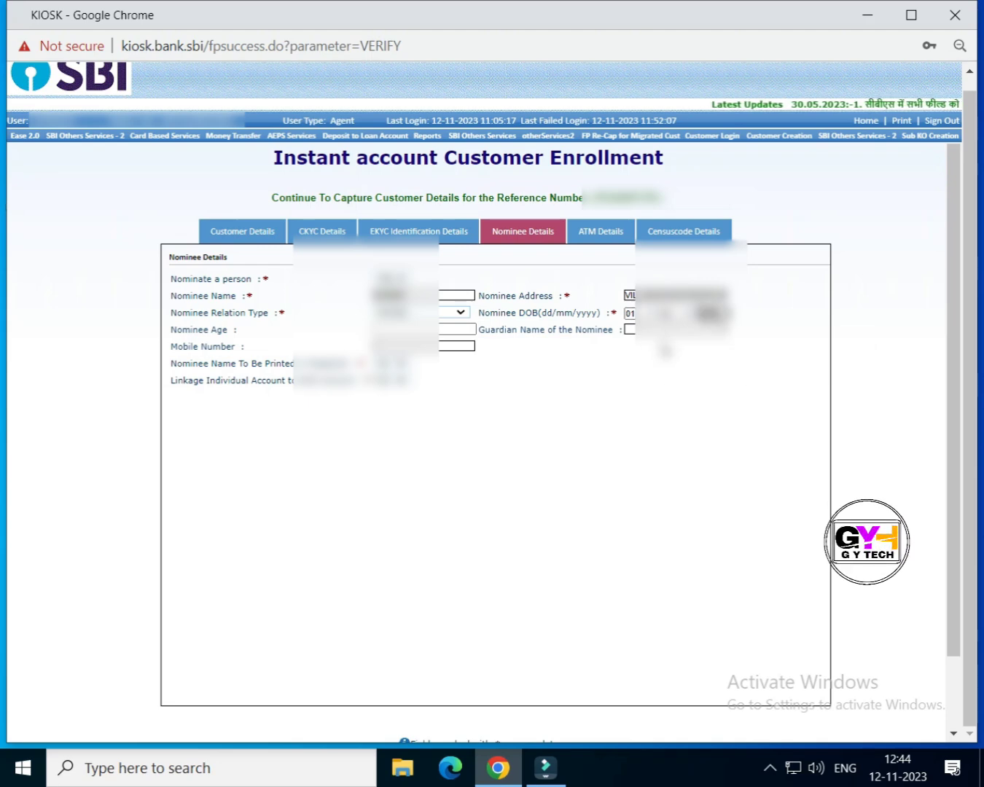
pyautogui.click(601, 230)
# Step: Set ATM Card Required to YES for the customer
pyautogui.click(300, 279)
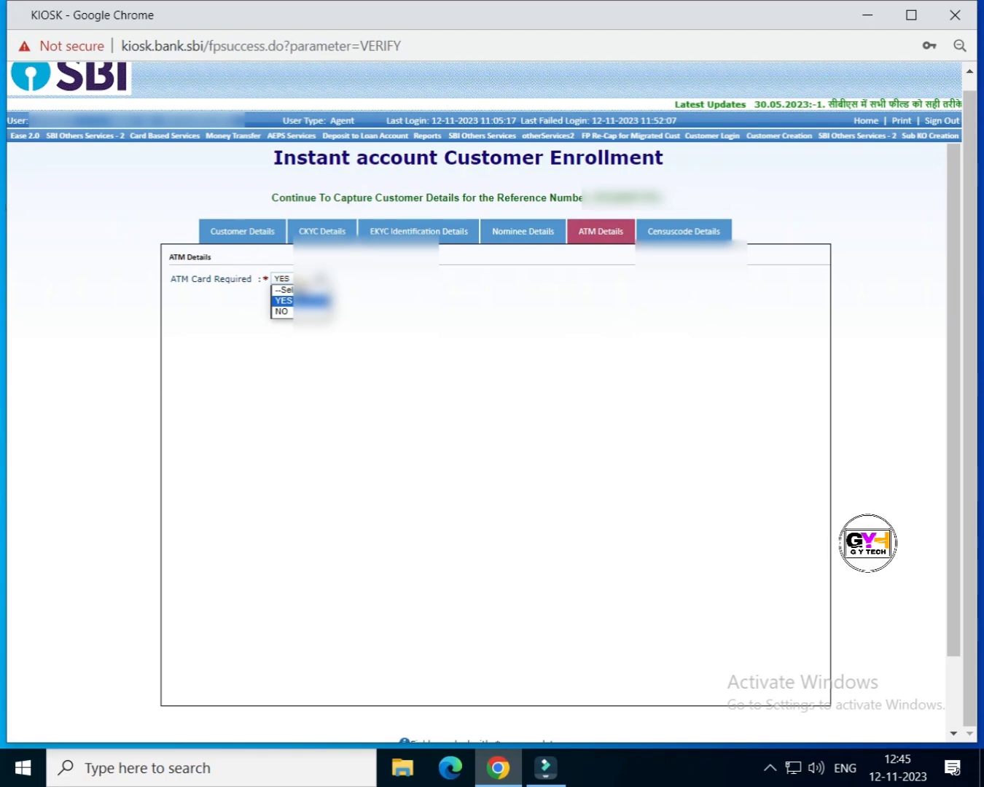
pyautogui.click(303, 301)
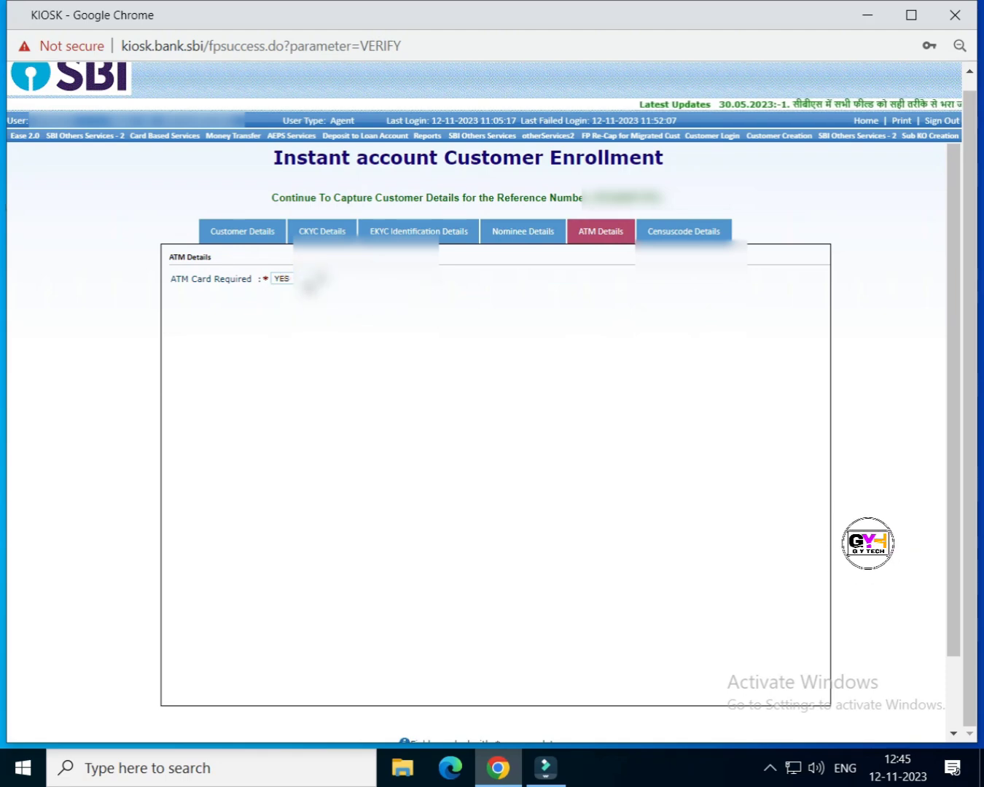
pyautogui.click(307, 279)
pyautogui.click(505, 302)
# Step: Review the Censuscode, ATM, Nominee, EKYC Identification and CKYC Details tabs
pyautogui.click(694, 232)
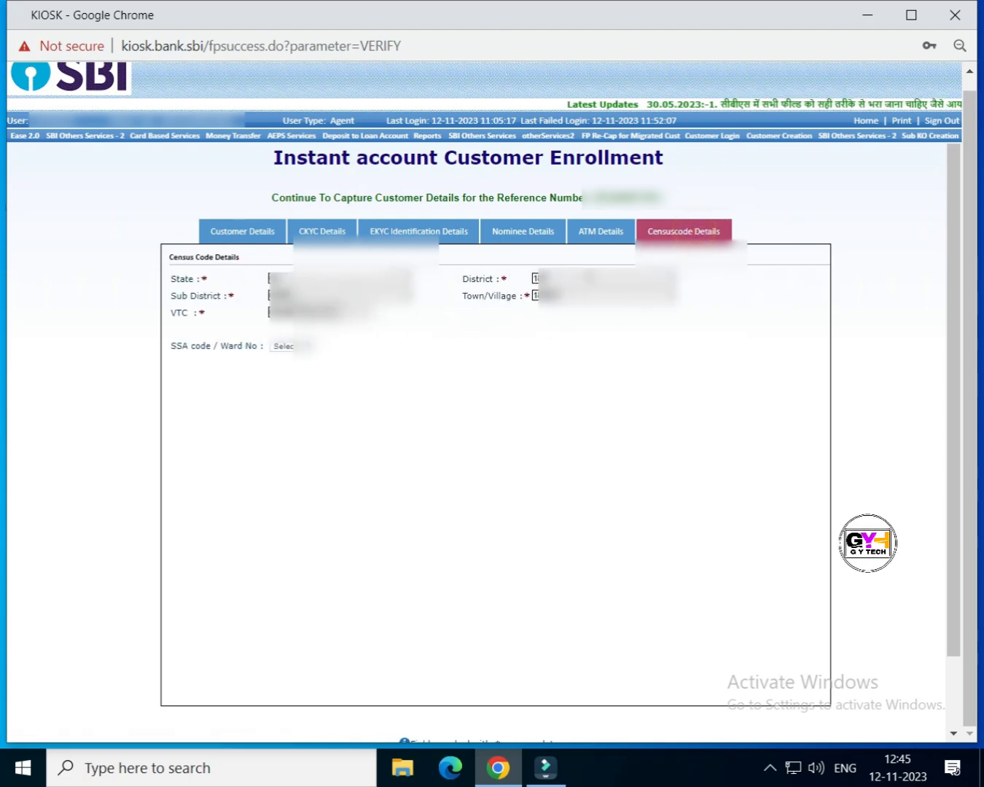
pyautogui.click(605, 234)
pyautogui.click(554, 234)
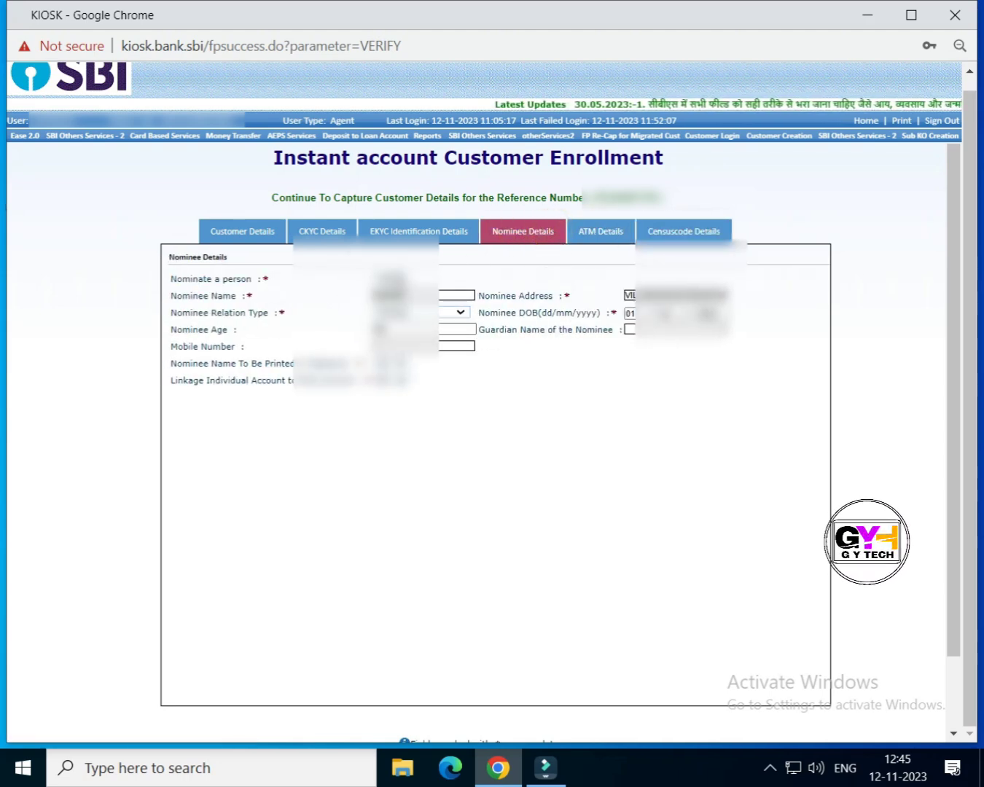
pyautogui.click(419, 232)
pyautogui.click(330, 232)
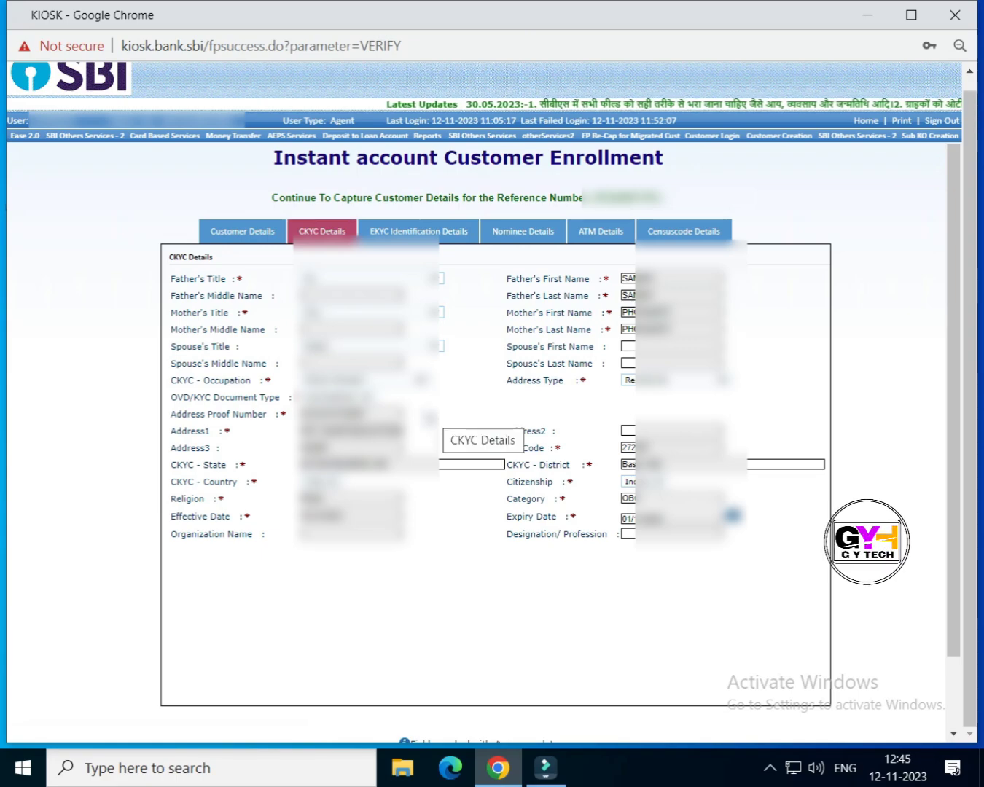
# Step: Look over the Customer Details and CKYC Details sections again
pyautogui.click(250, 236)
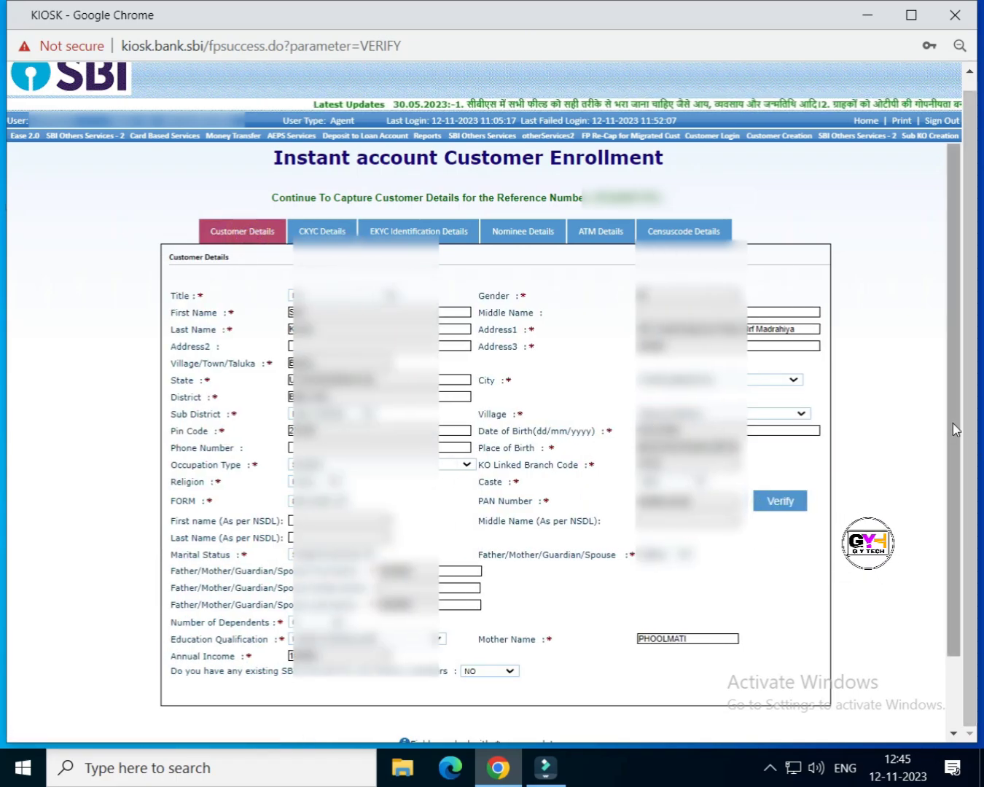
pyautogui.scroll(-2, 952, 424)
pyautogui.scroll(2, 948, 466)
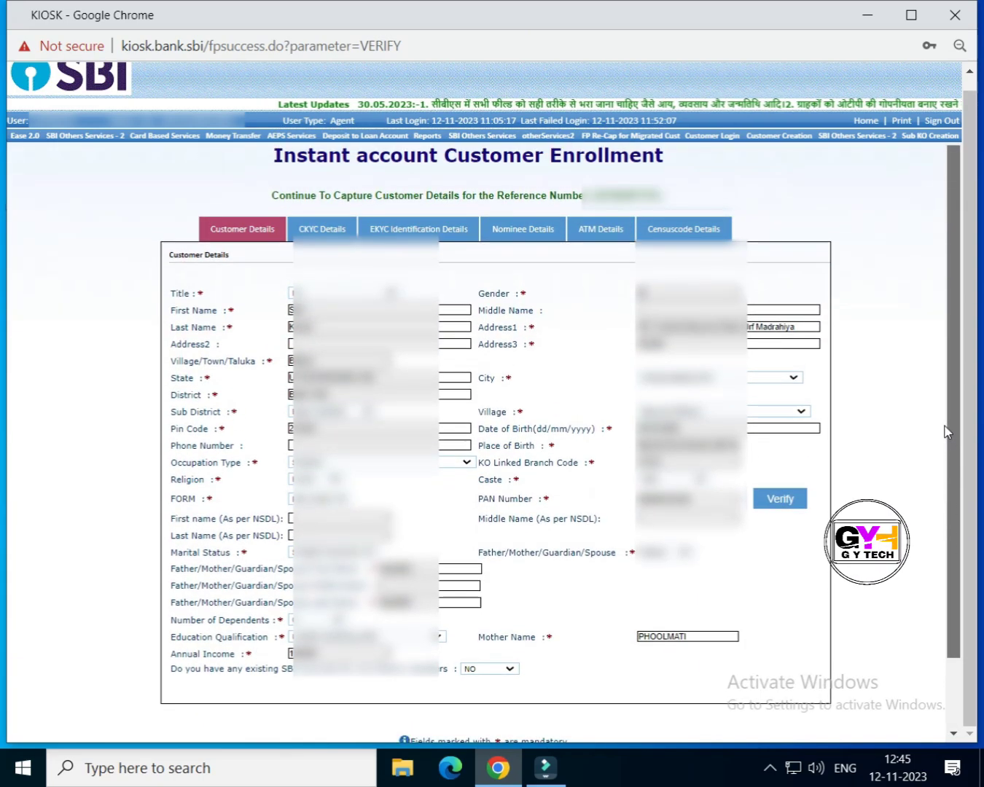
pyautogui.click(305, 239)
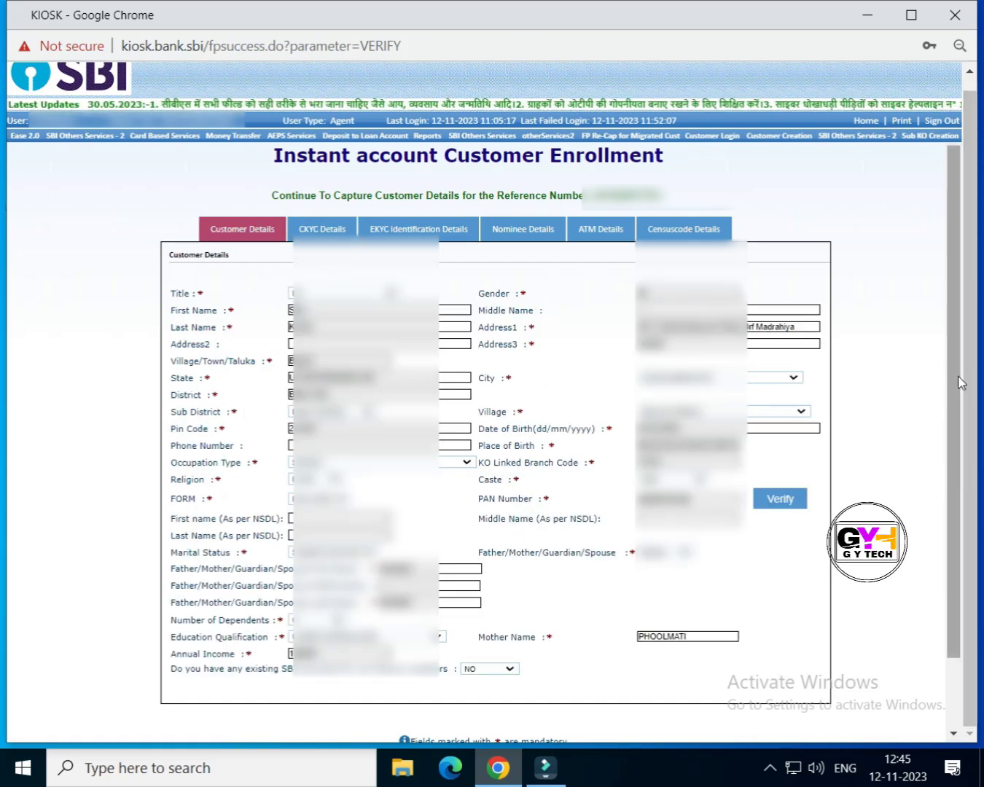
# Step: Verify the customer's PAN, dismiss the enrollment alerts, and submit the enrollment form
pyautogui.moveTo(958, 375); pyautogui.dragTo(802, 510)
pyautogui.click(783, 420)
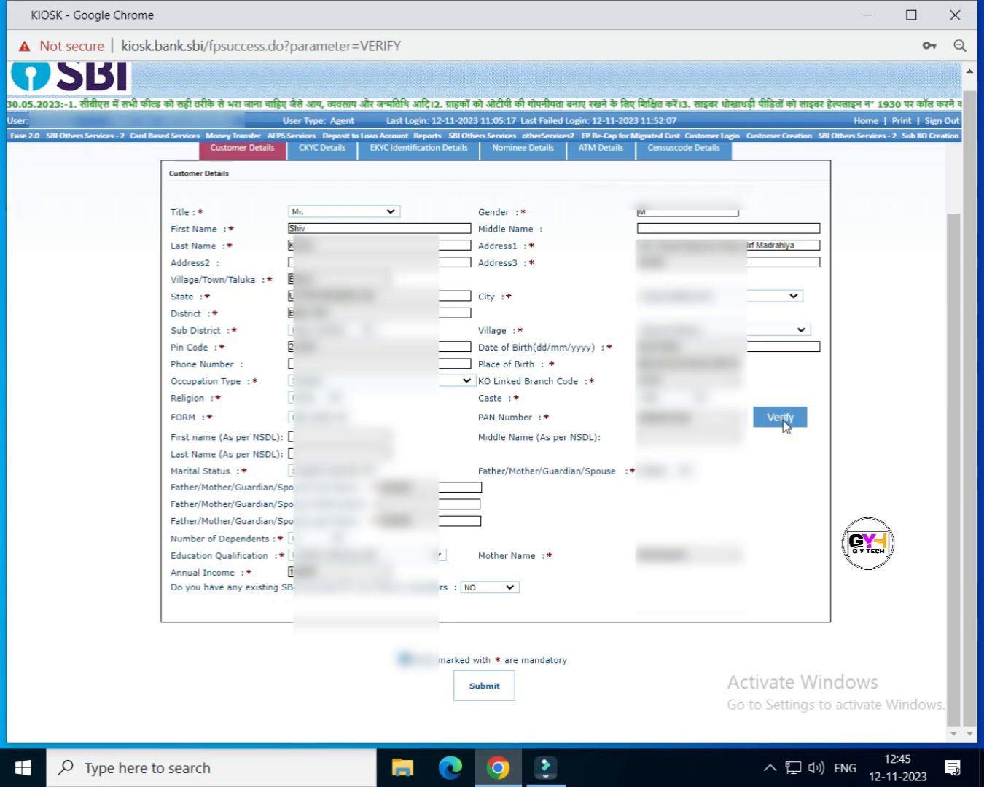
pyautogui.press('Return')
pyautogui.press('Return')
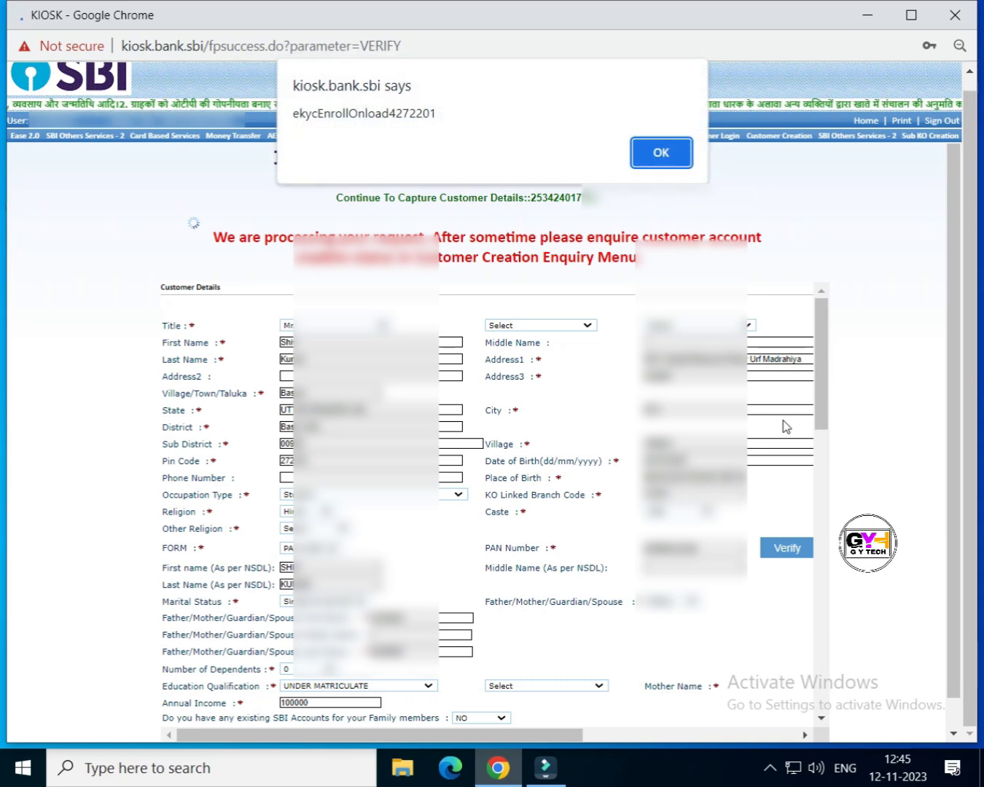
pyautogui.press('Return')
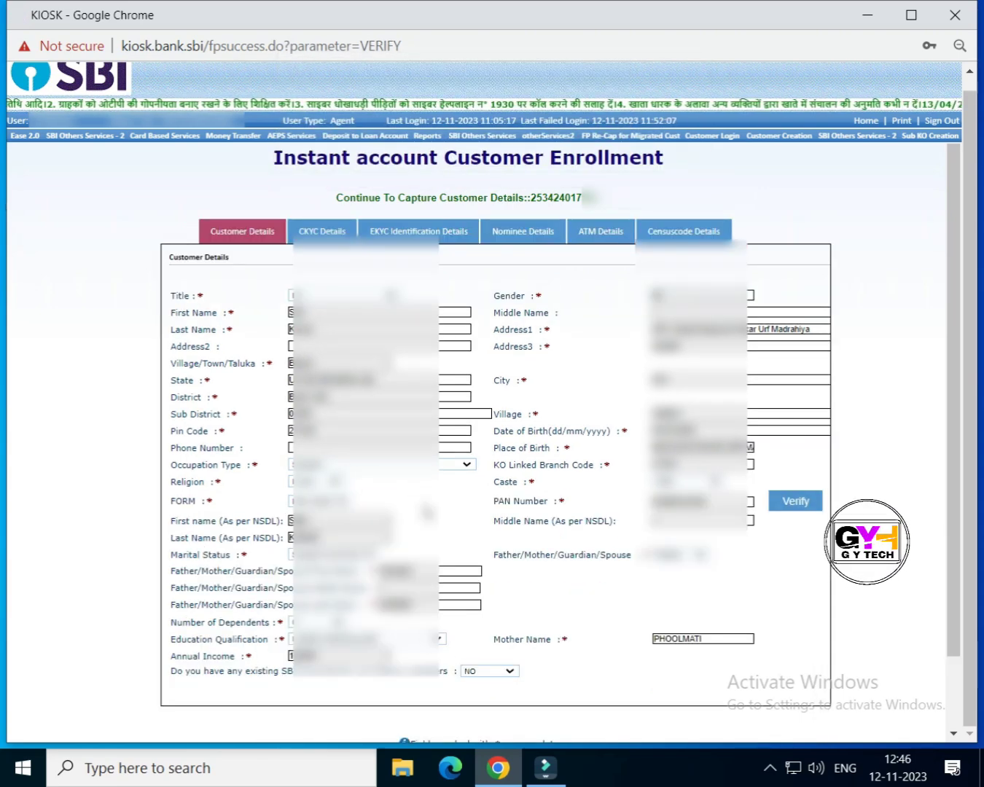
pyautogui.scroll(-2, 955, 460)
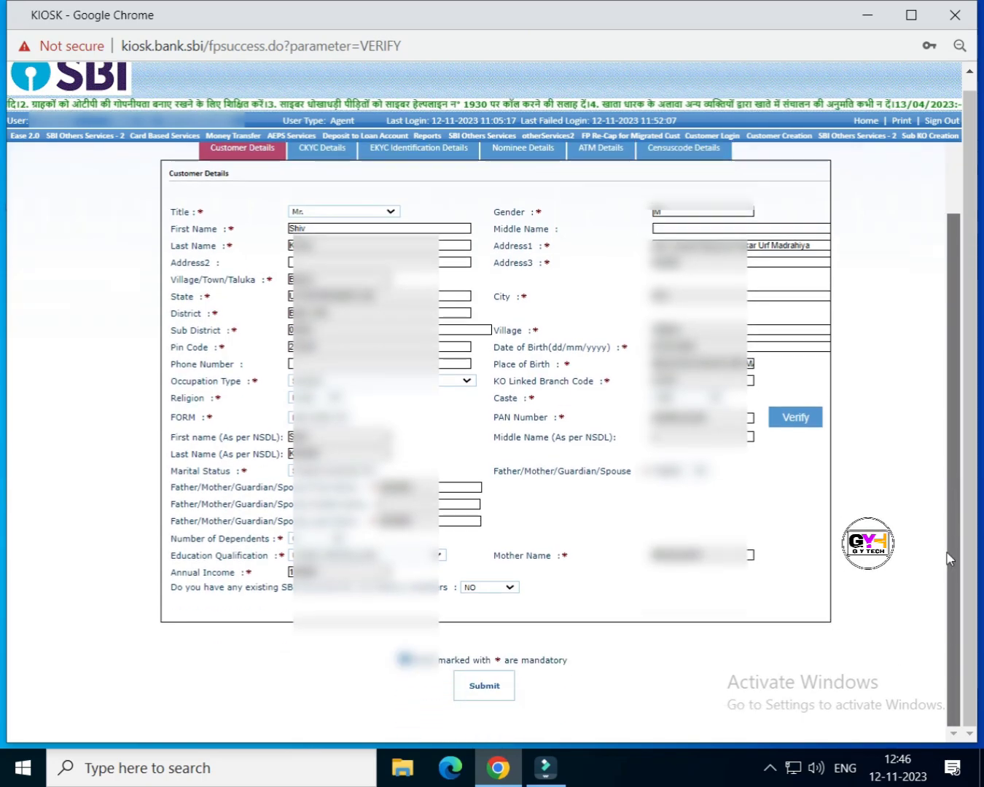
pyautogui.click(485, 685)
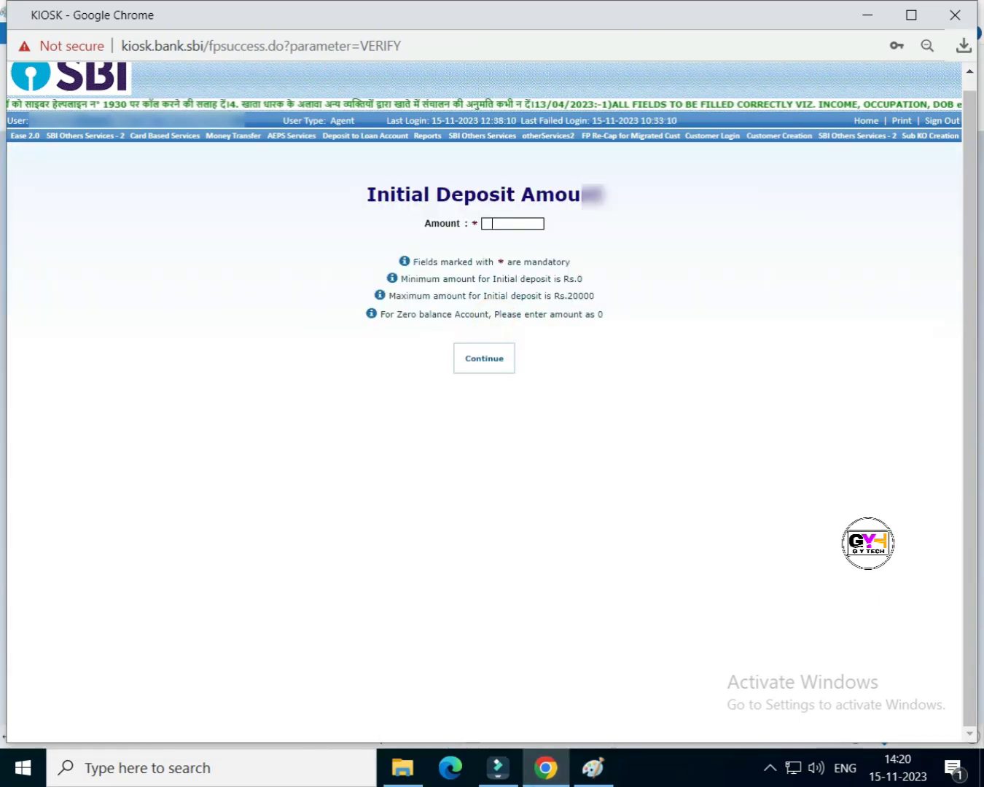
# Step: Enter Rs. 1 as the initial deposit amount and continue
pyautogui.click(492, 222)
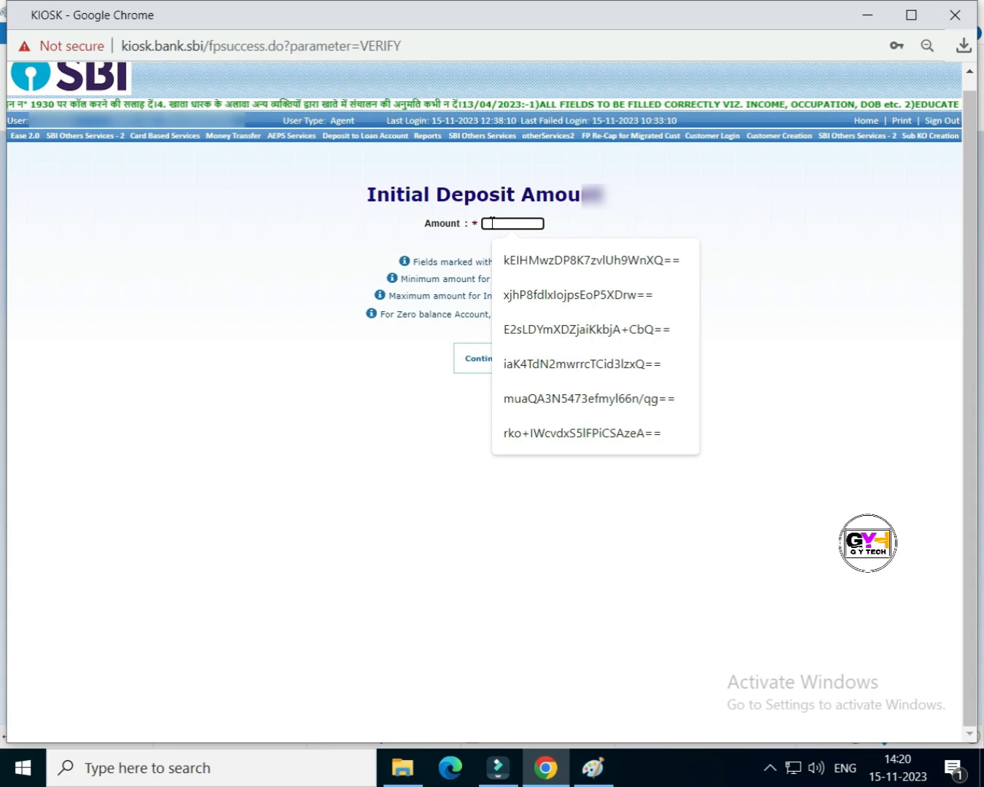
pyautogui.write('100')
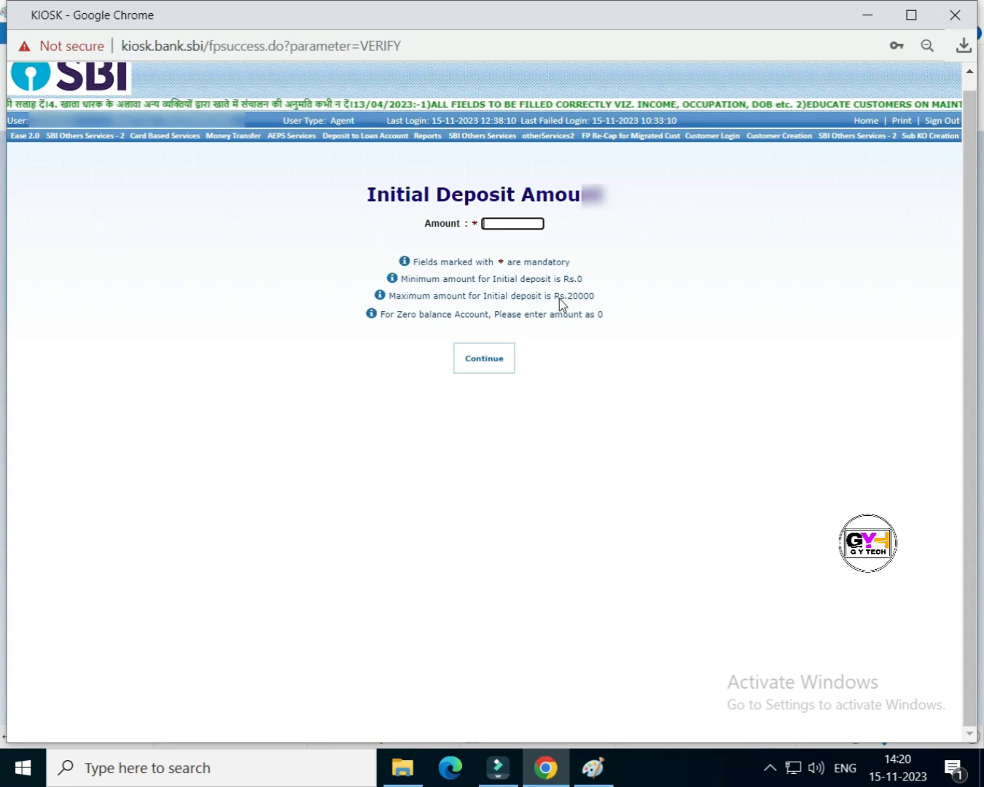
pyautogui.click(513, 228)
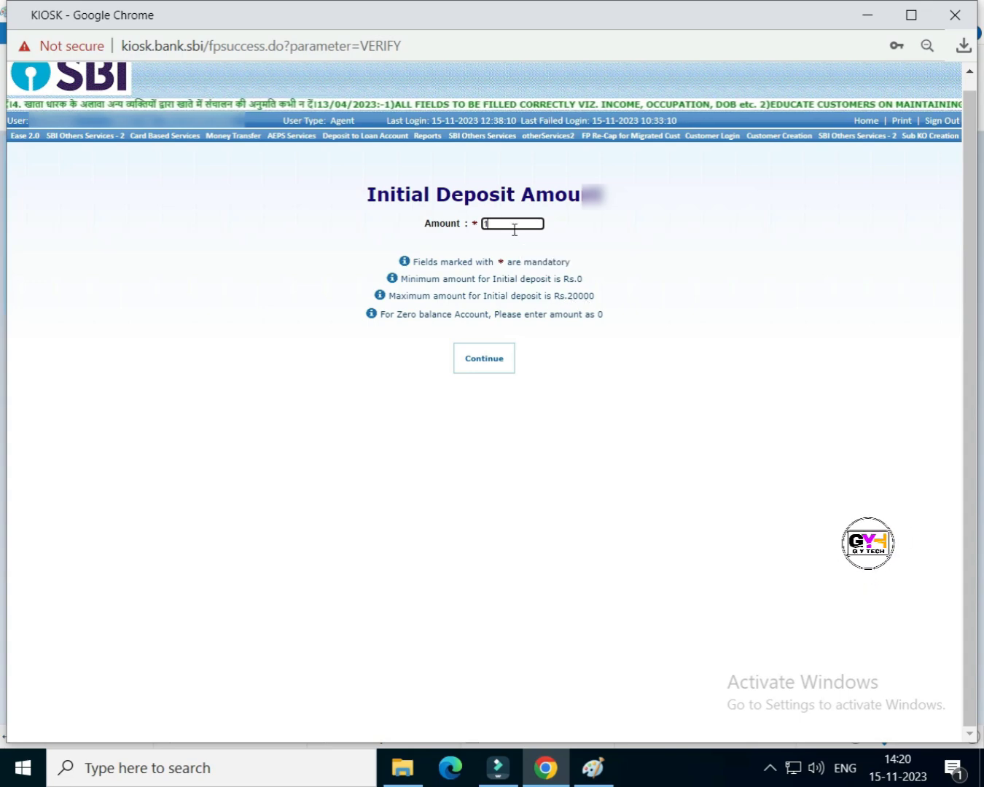
pyautogui.click(489, 362)
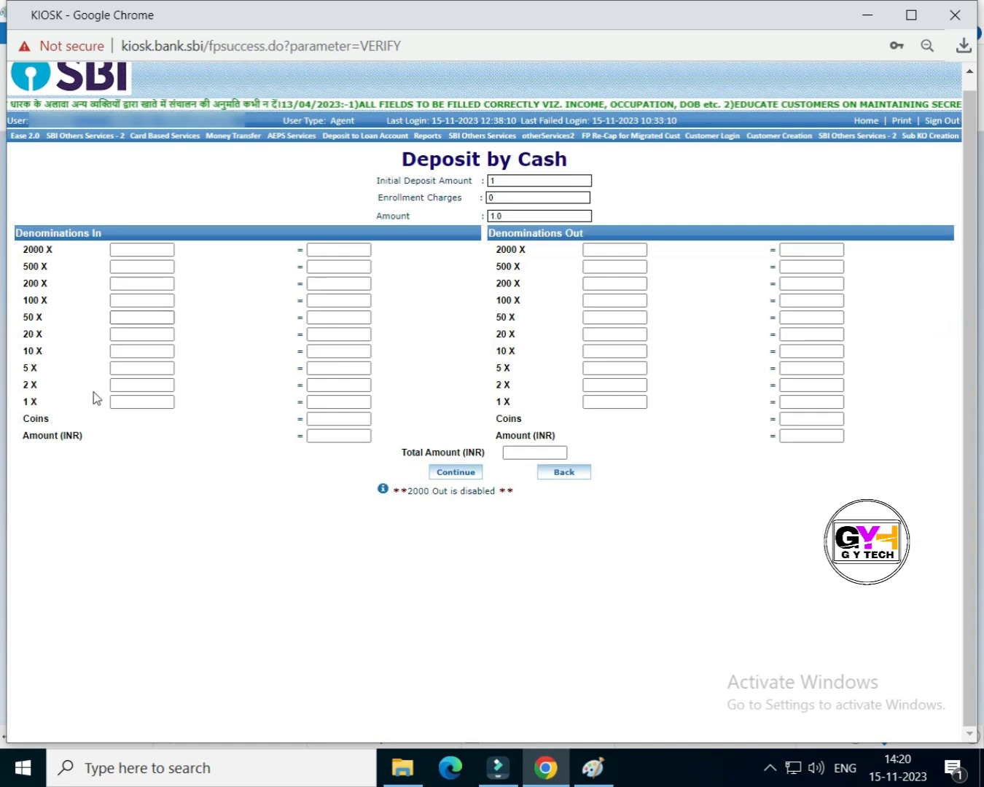
# Step: Count the deposit as one 1-rupee note and confirm the initial deposit
pyautogui.click(132, 408)
pyautogui.write('1')
pyautogui.click(254, 501)
pyautogui.click(462, 473)
pyautogui.click(472, 317)
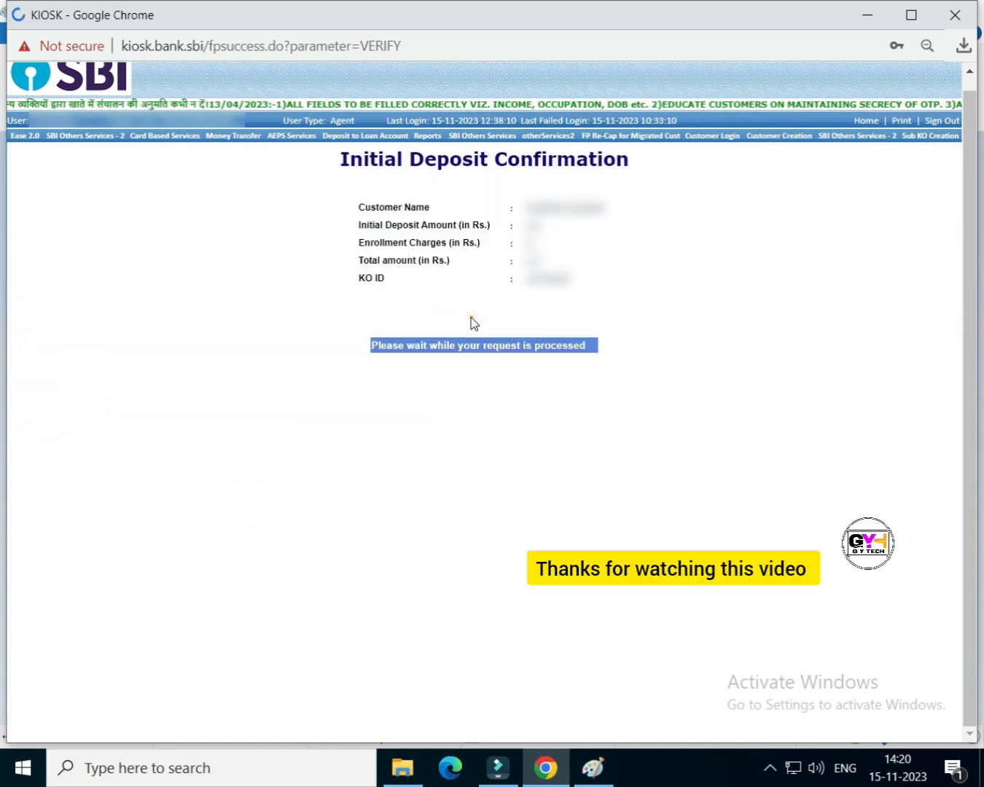